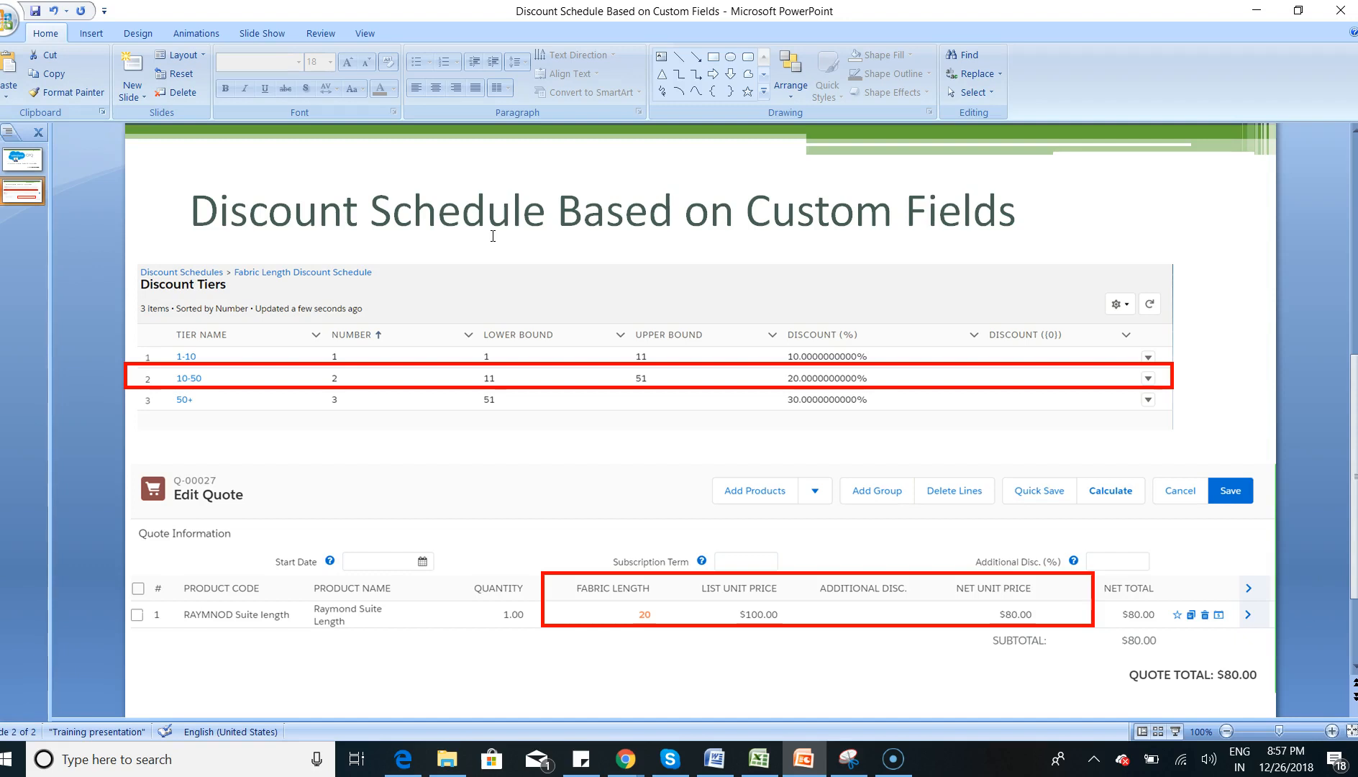
pyautogui.click(586, 501)
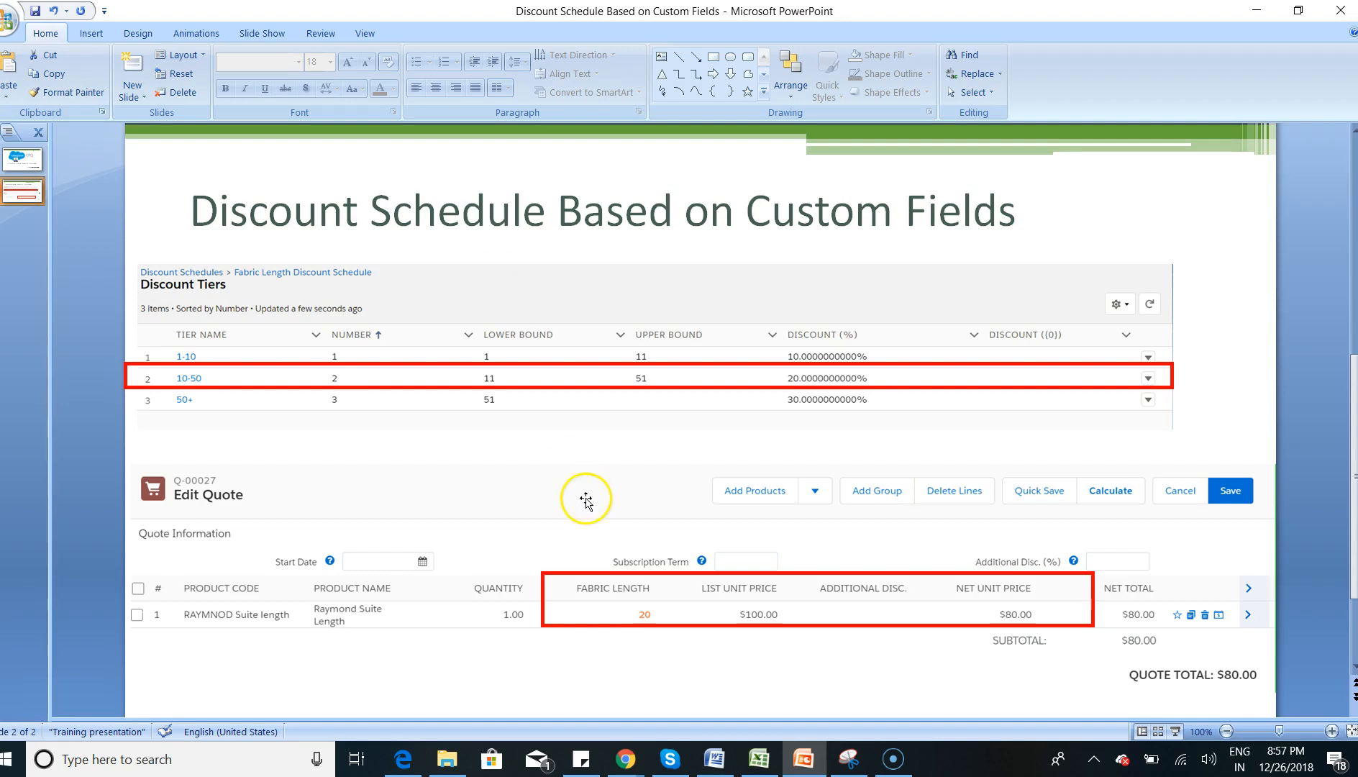
pyautogui.click(584, 684)
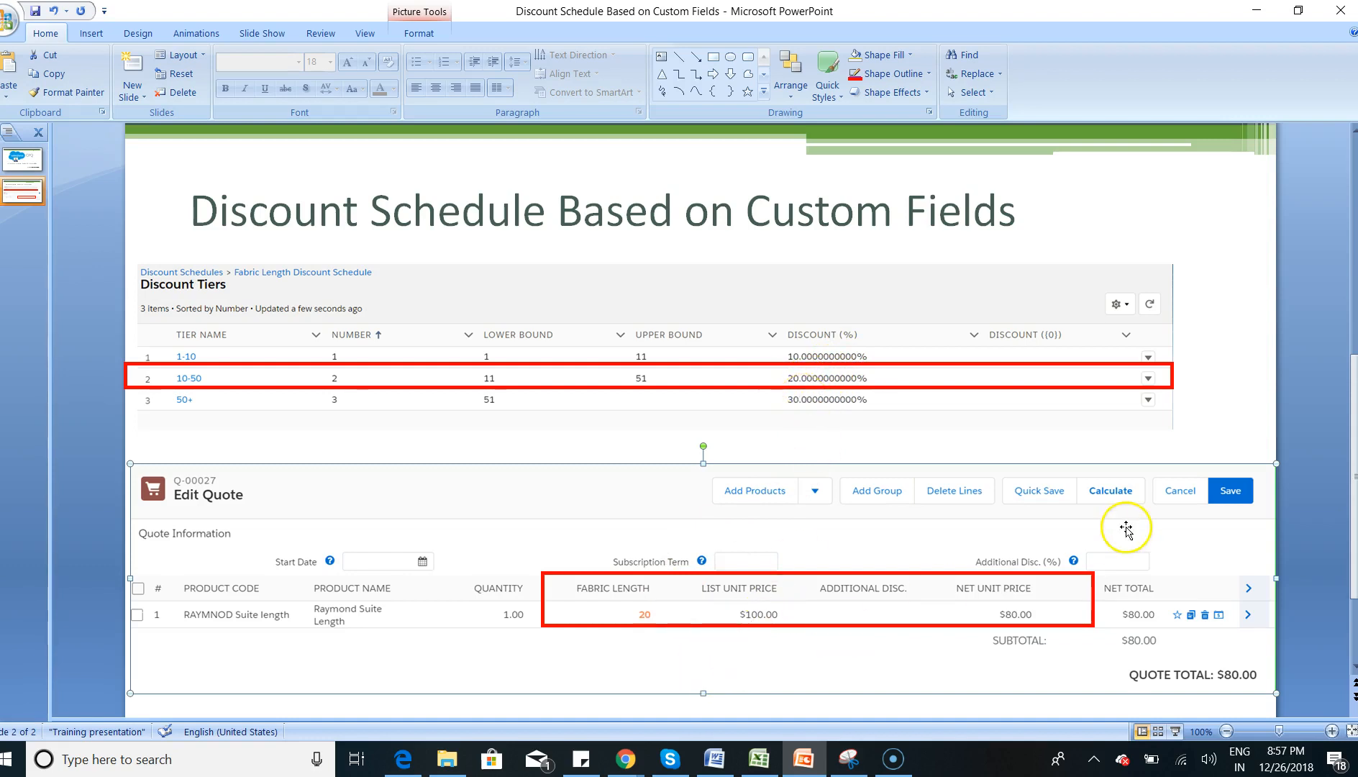
pyautogui.click(1227, 403)
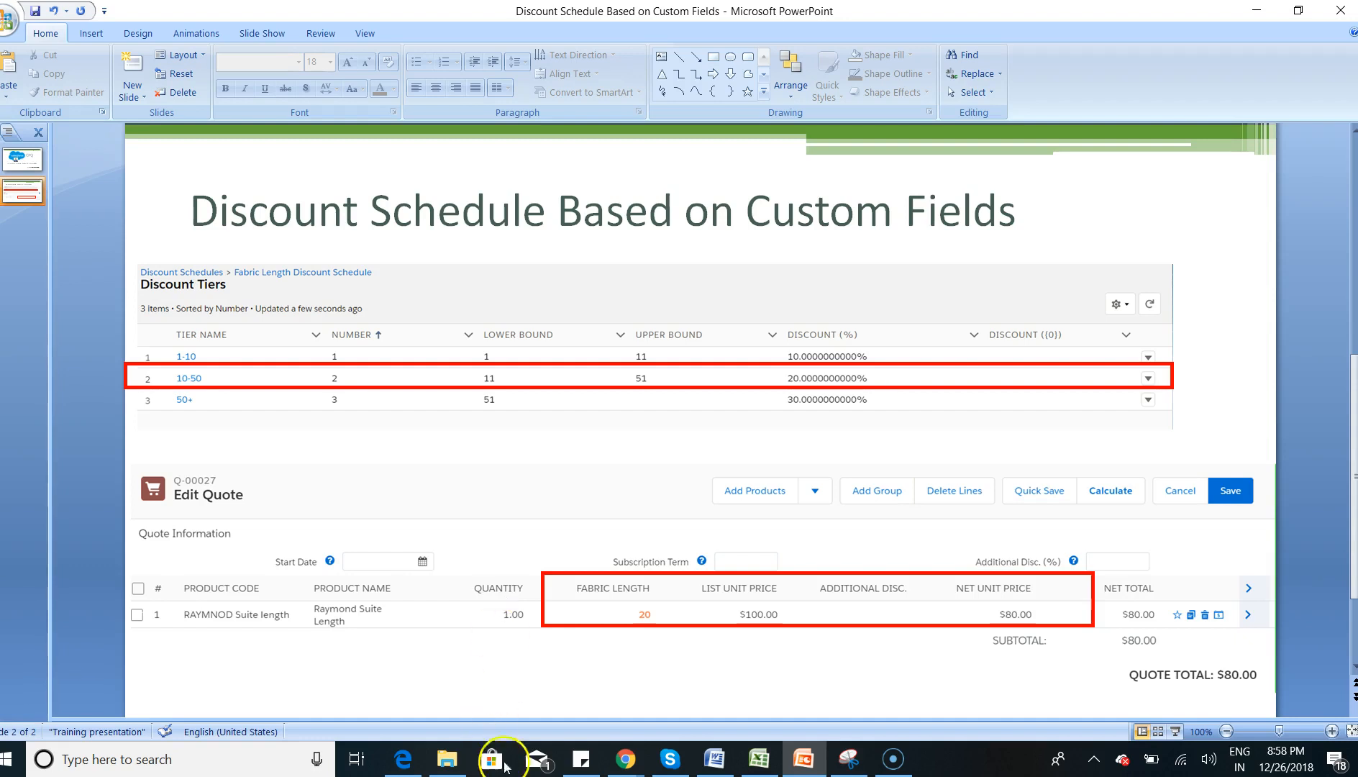
# Switch to the Salesforce window in Chrome and search the Quote Line object's Fields & Relationships for "fabric", checking the matching field's data type.
pyautogui.moveTo(633, 766)
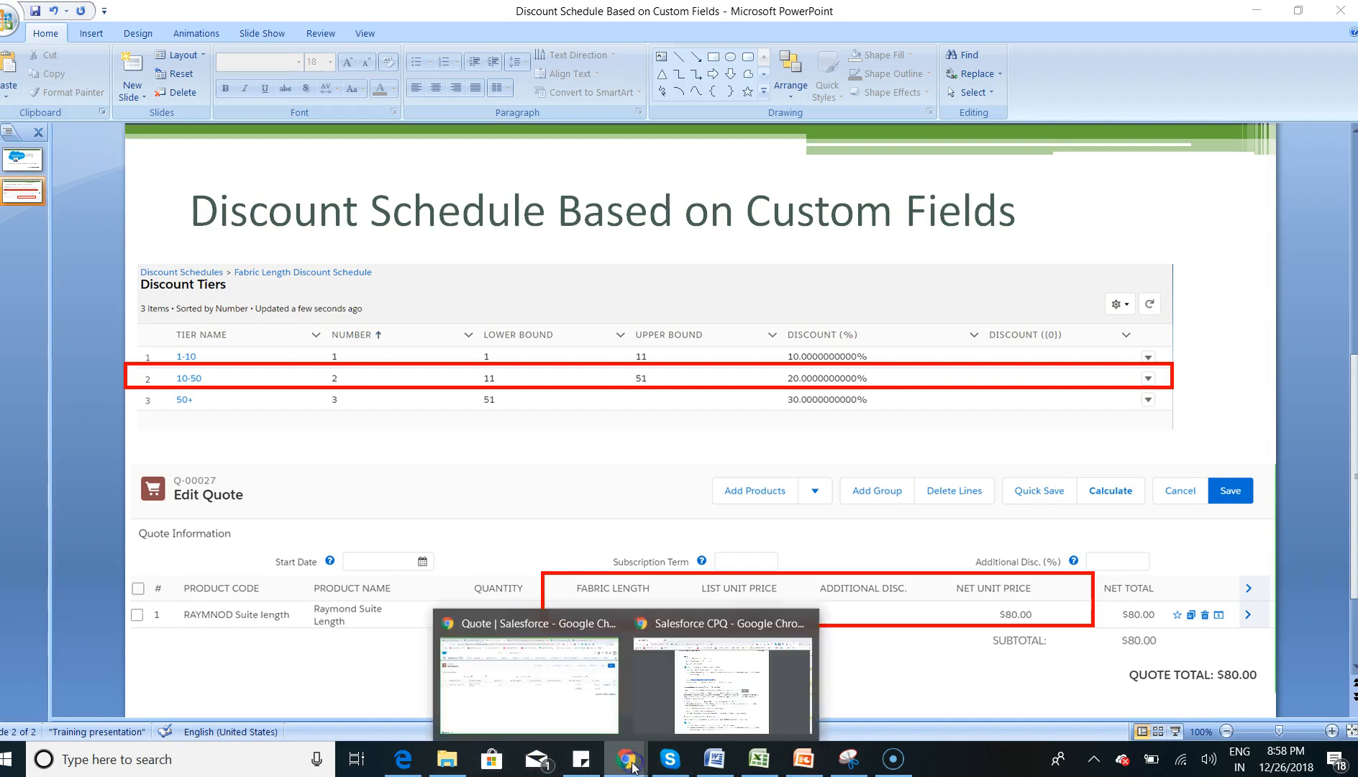
pyautogui.click(551, 703)
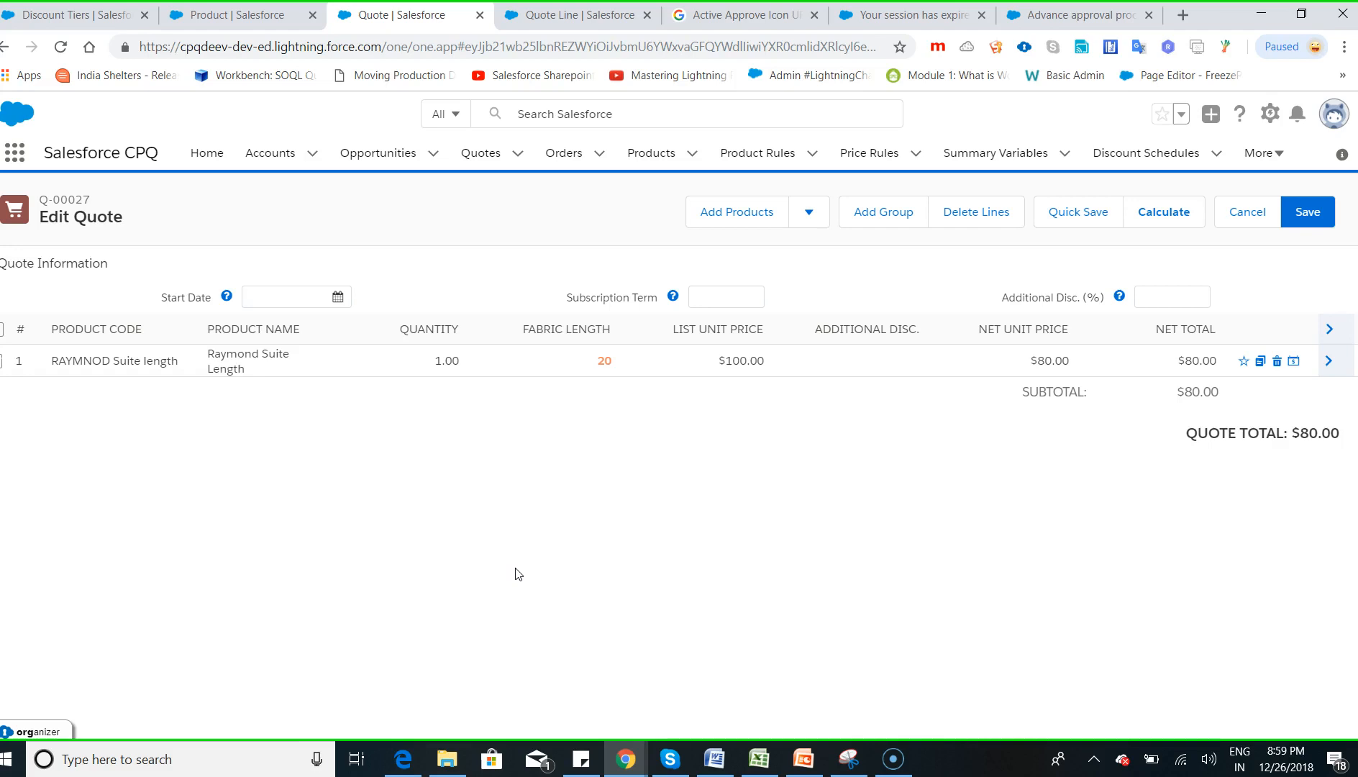
pyautogui.click(569, 13)
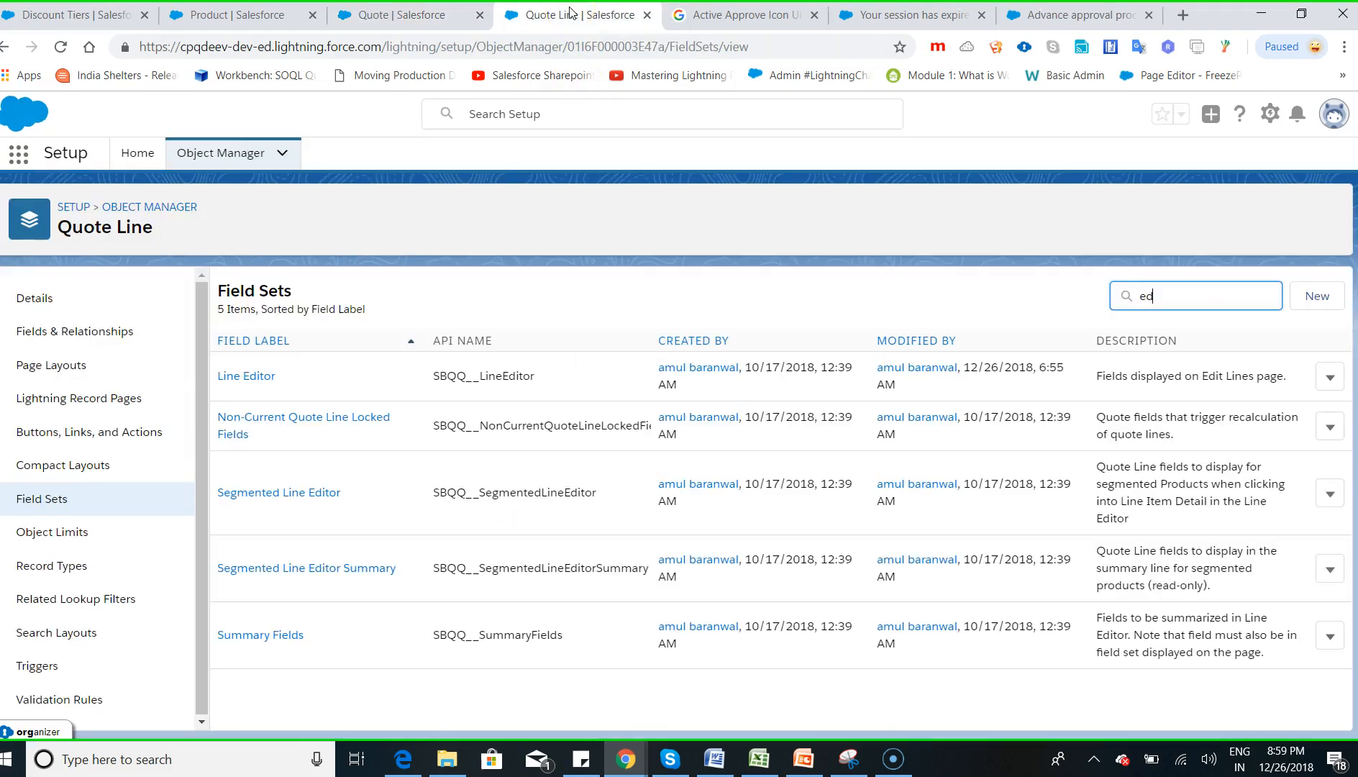
pyautogui.click(61, 332)
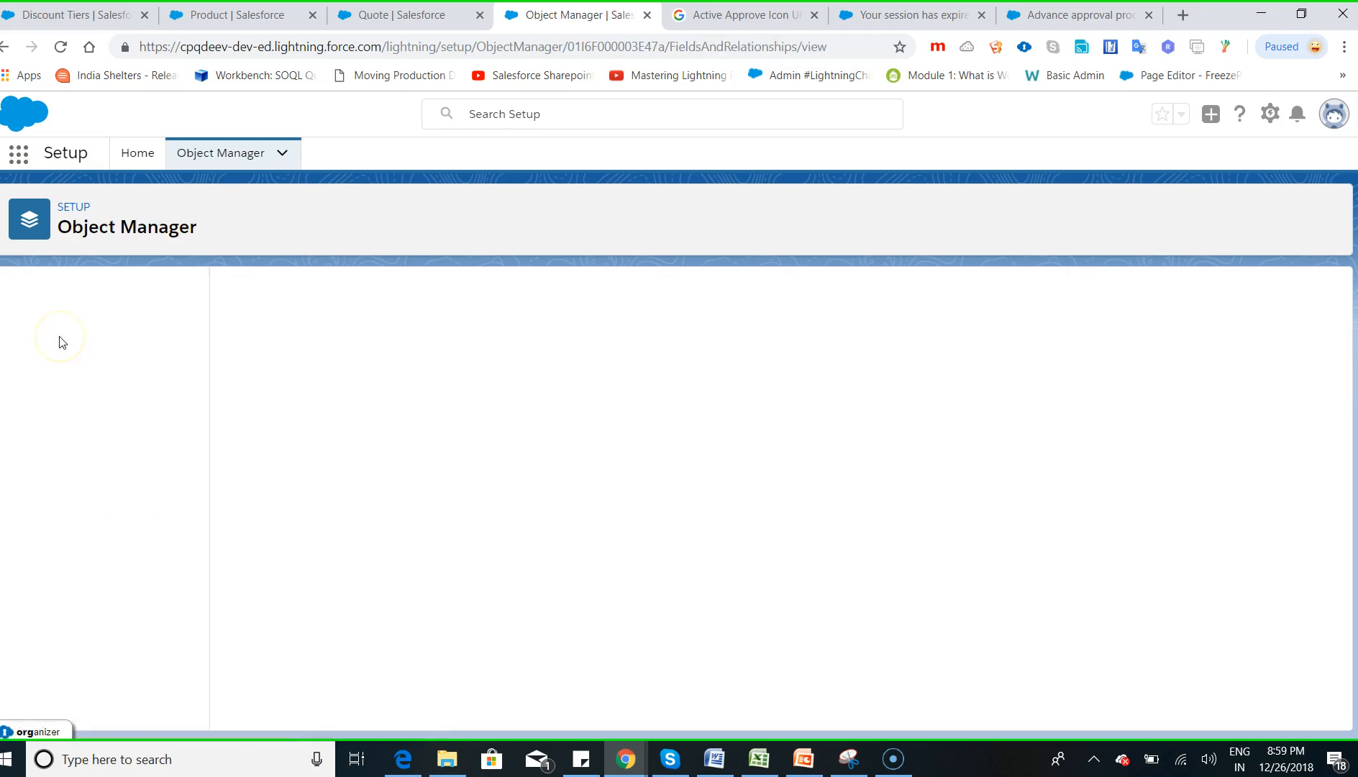
pyautogui.click(906, 295)
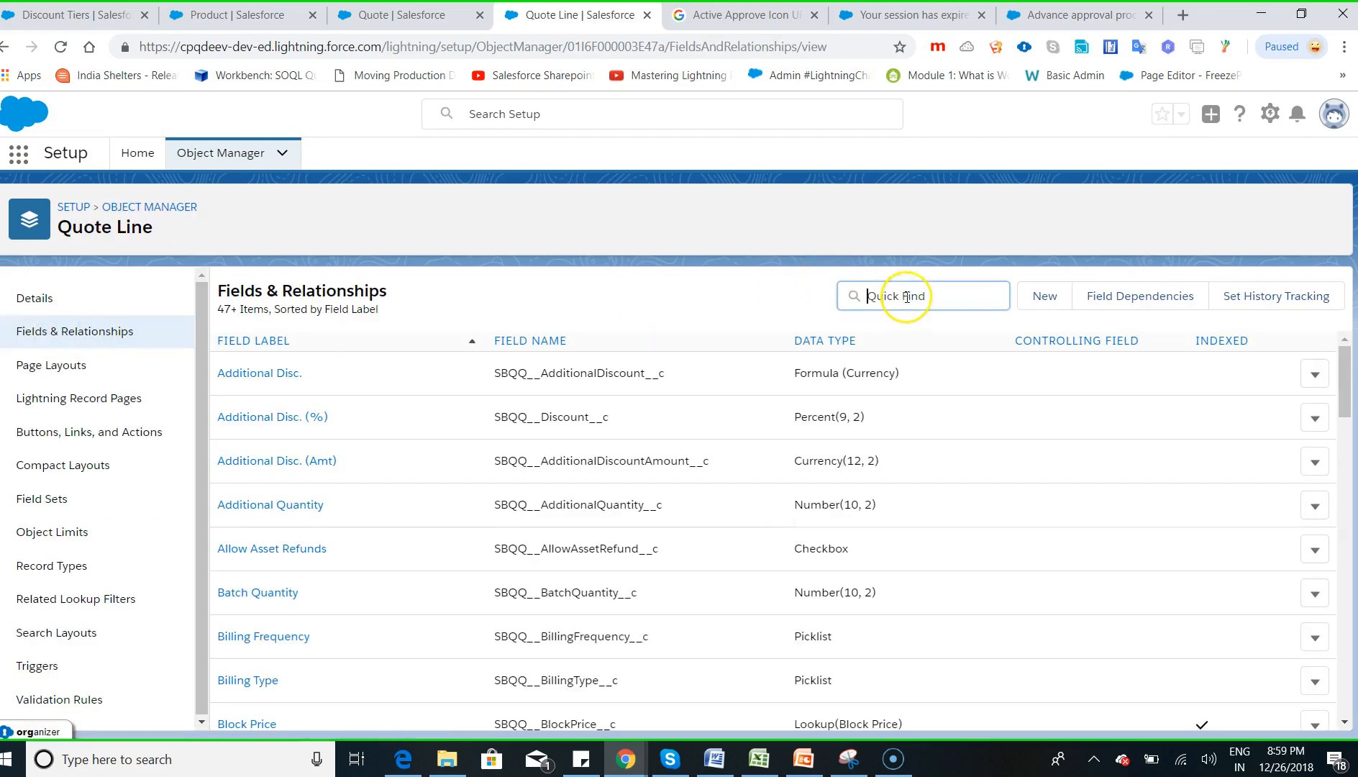
pyautogui.write('fabric')
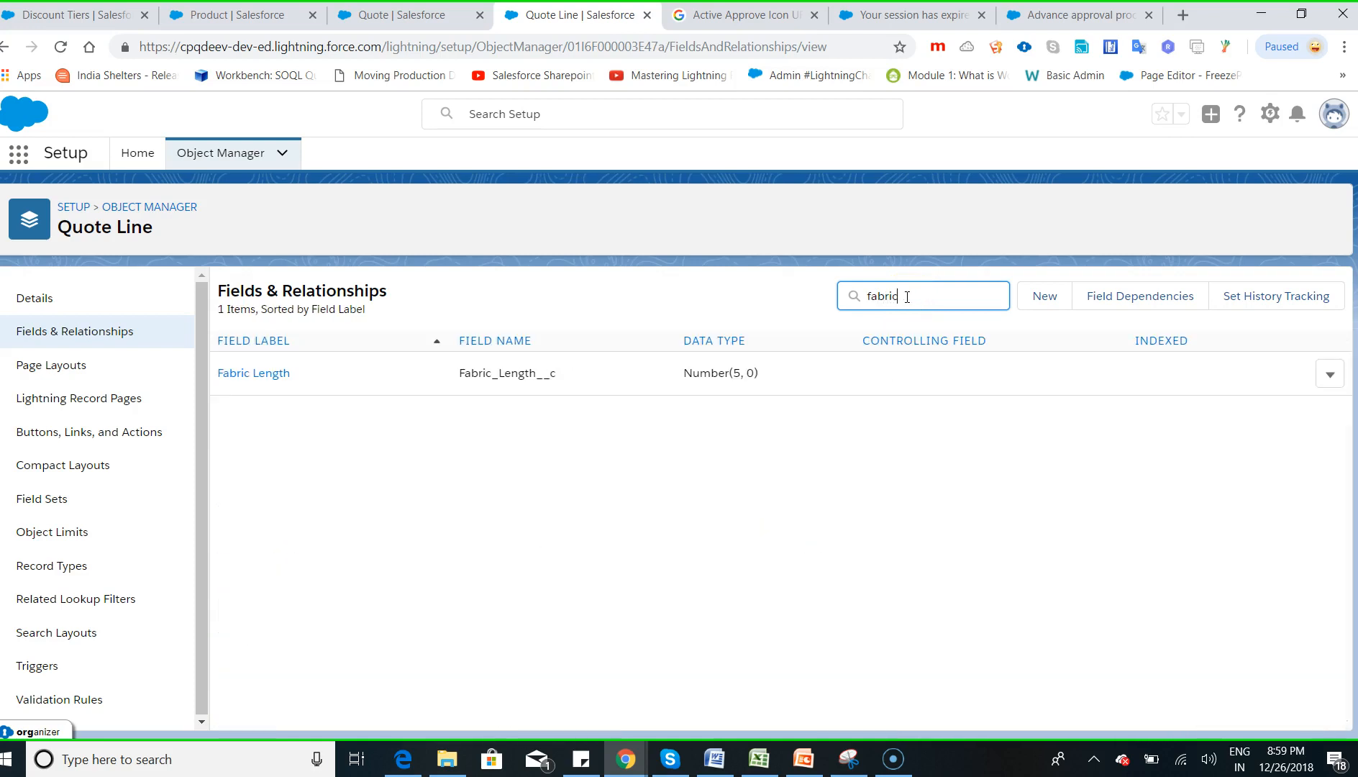
pyautogui.doubleClick(704, 373)
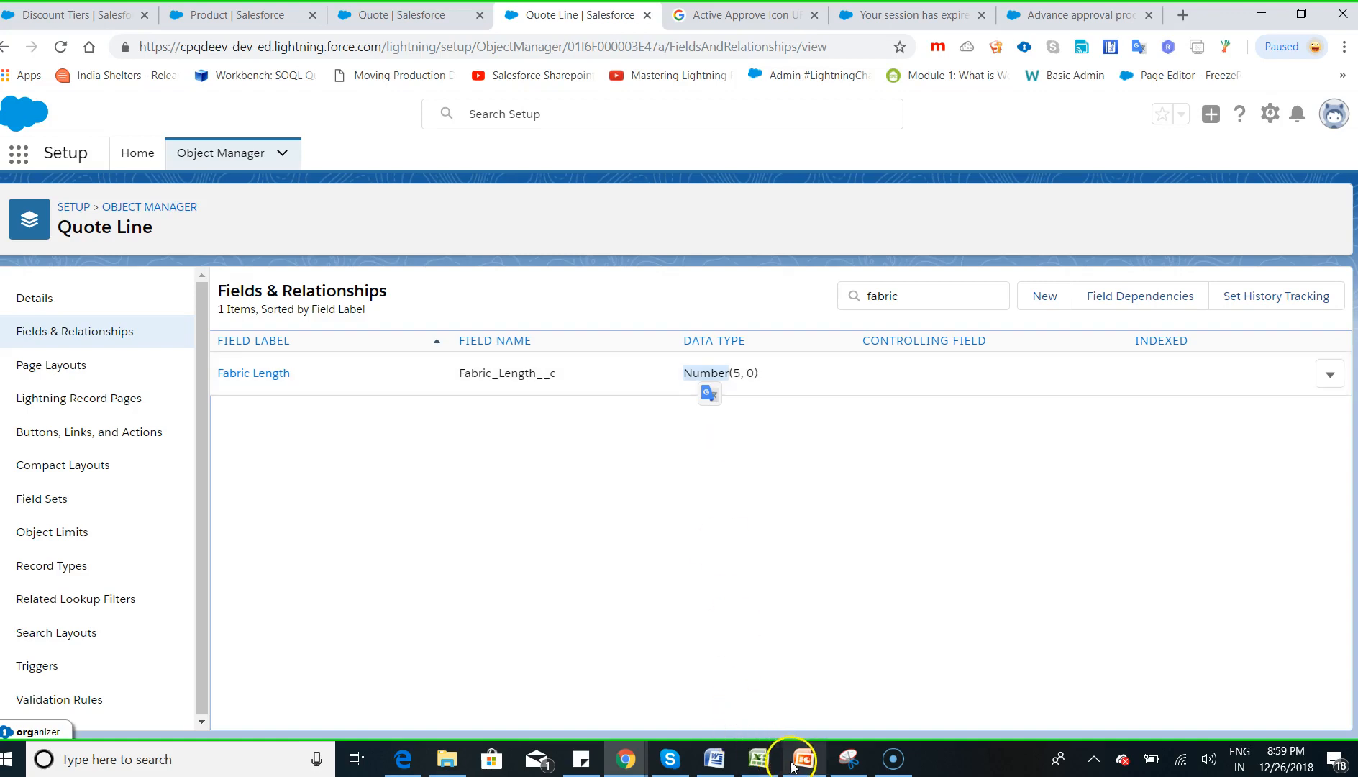
# Switch to the Salesforce CPQ PDF guide and read the section on creating a discount schedule based on custom fields.
pyautogui.moveTo(629, 750)
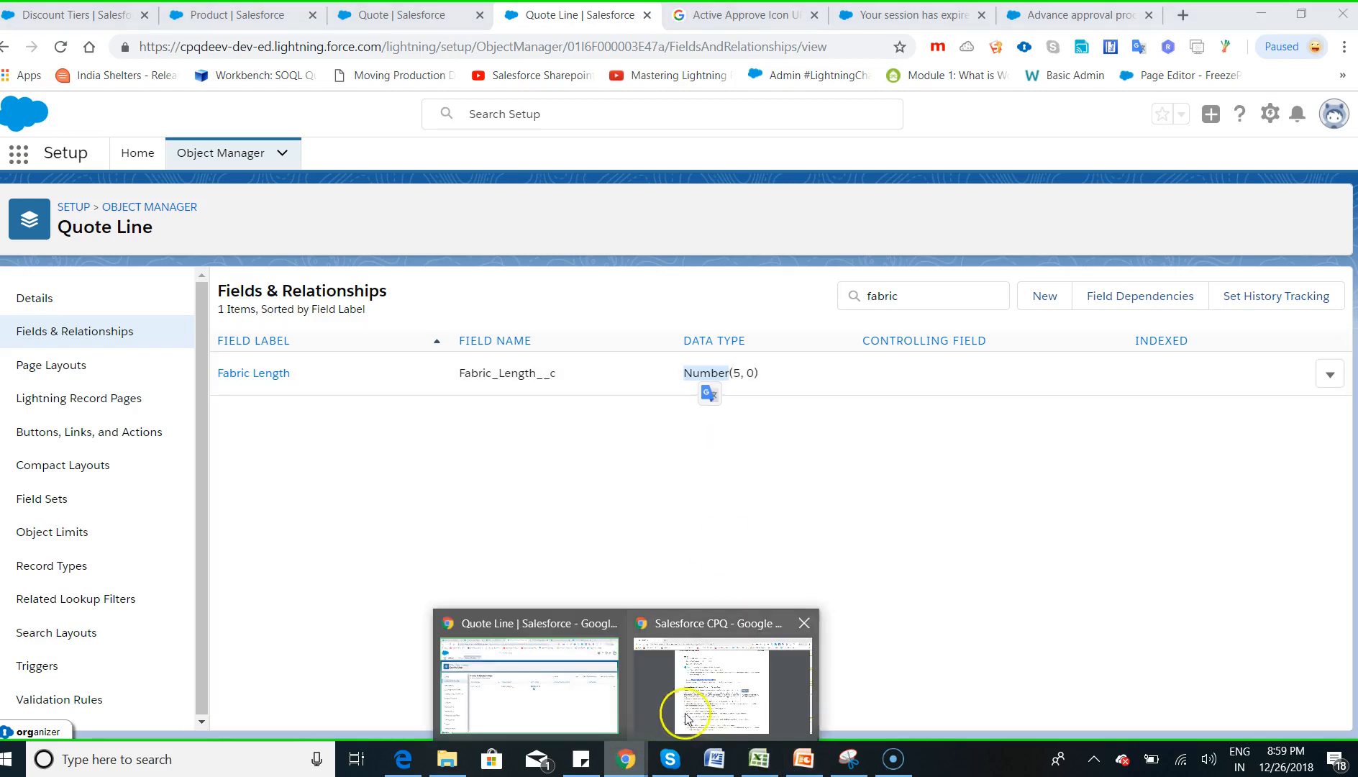
pyautogui.click(721, 689)
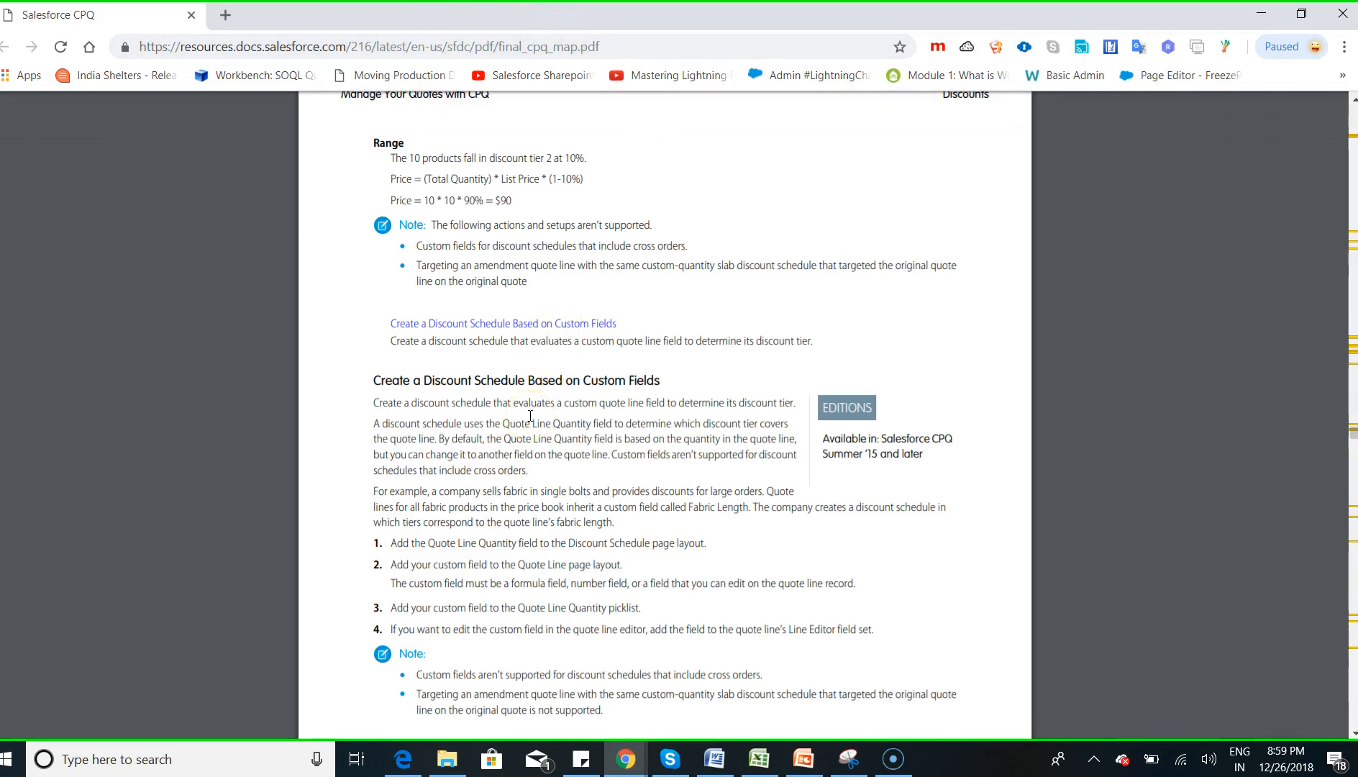
pyautogui.scroll(-3, 530, 416)
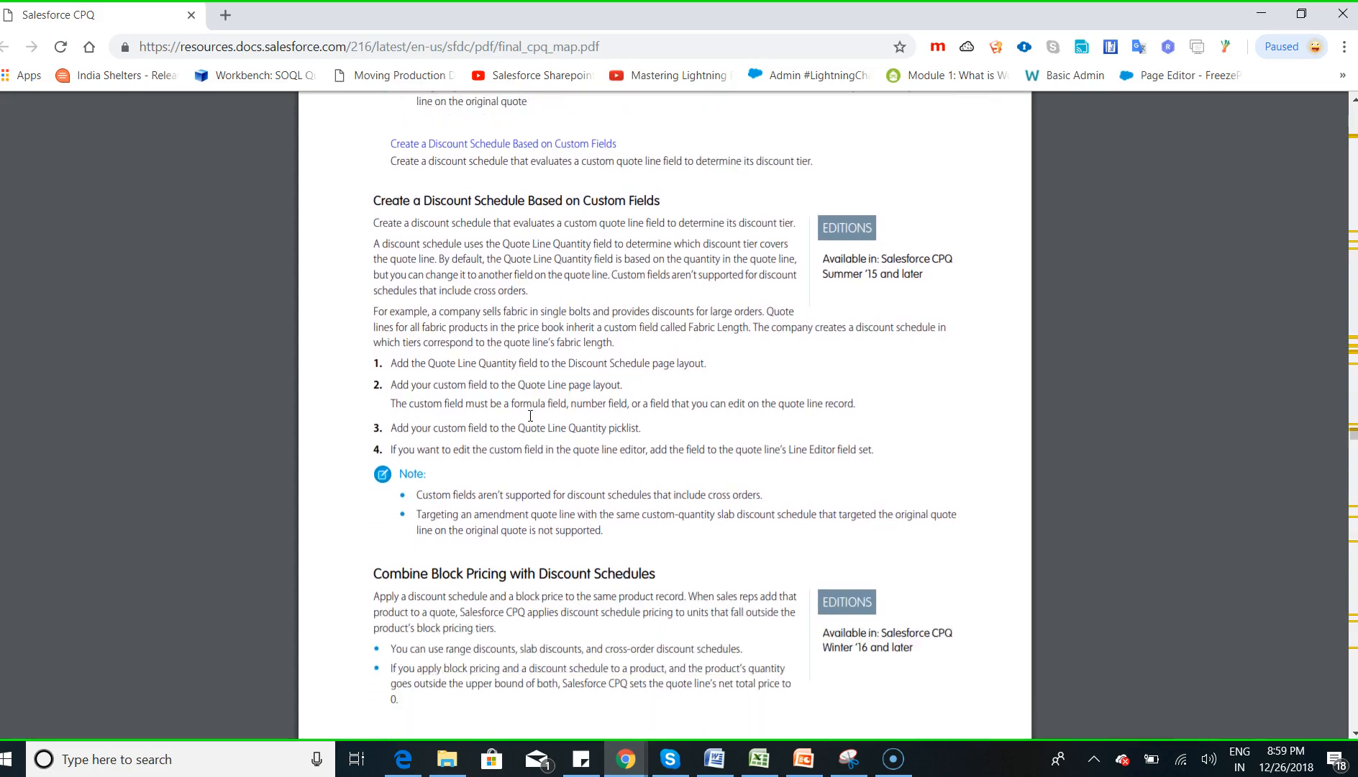
pyautogui.scroll(-5, 530, 415)
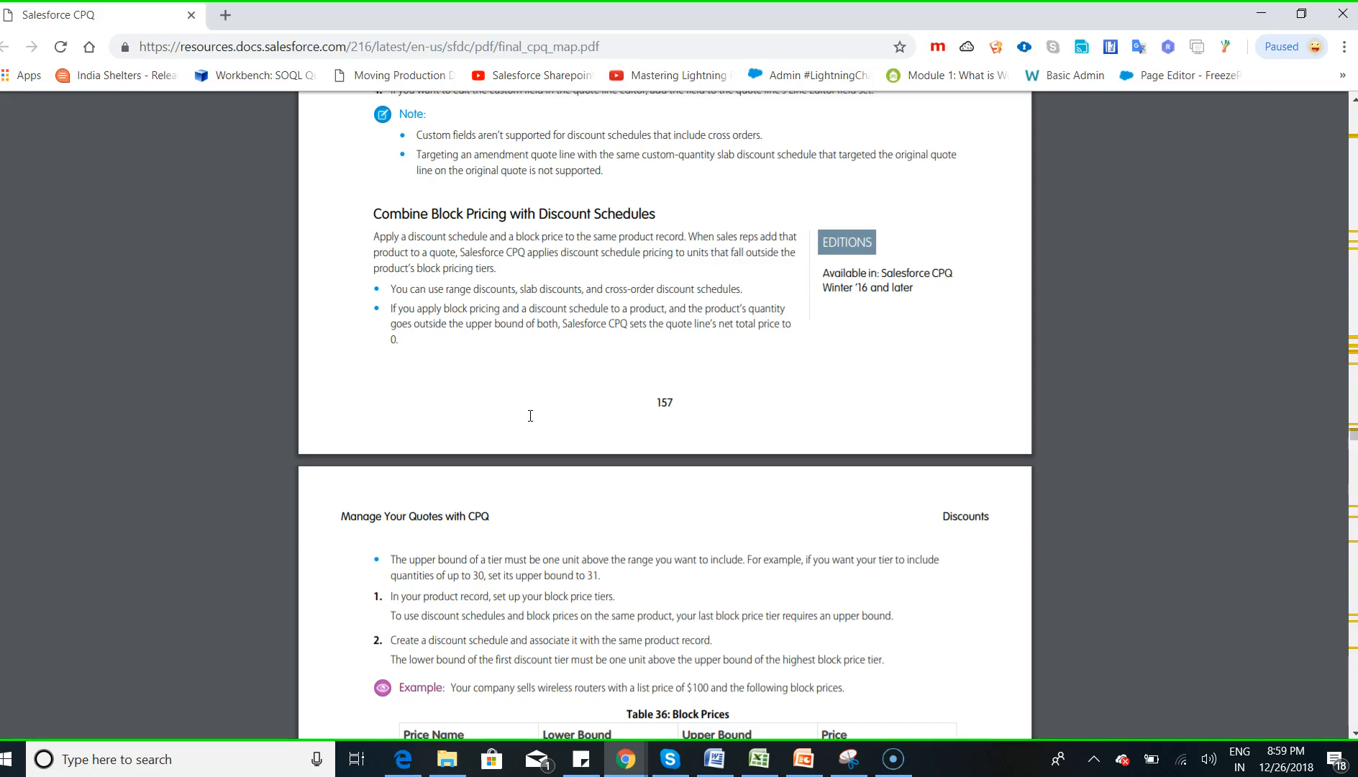
pyautogui.scroll(-3, 529, 416)
pyautogui.scroll(-3, 530, 416)
# Return to the Quote Line fields in Salesforce and check the API name of the Fabric Length field.
pyautogui.hotkey('alt', 'Tab')
pyautogui.click(418, 449)
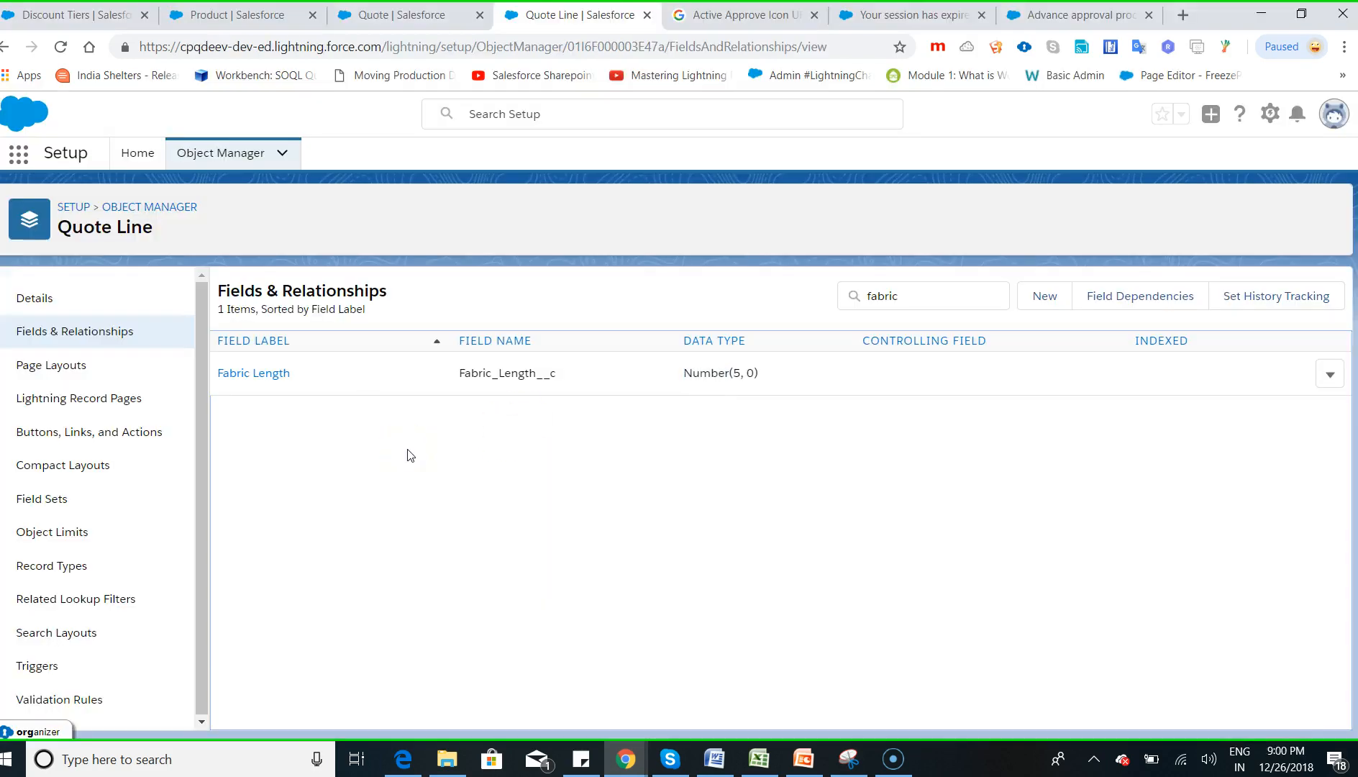
pyautogui.click(372, 469)
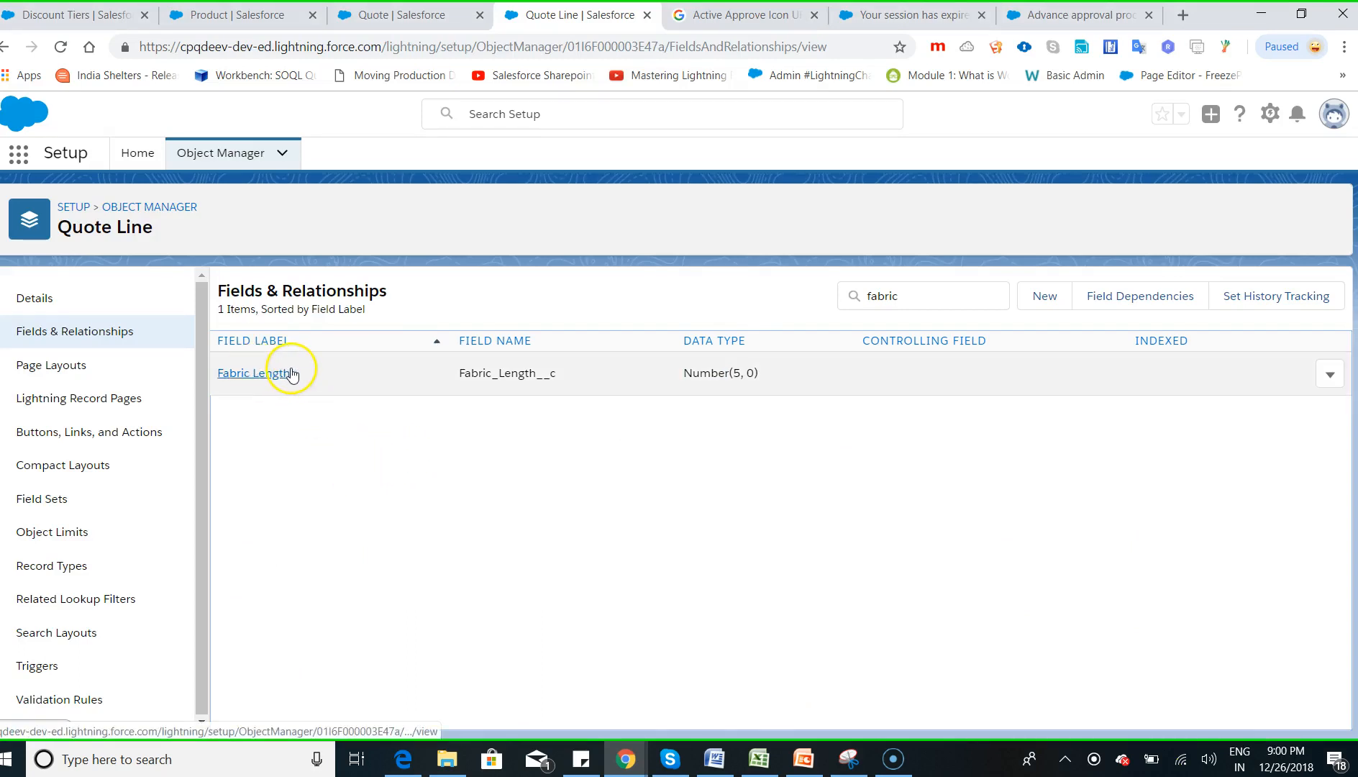
pyautogui.doubleClick(516, 371)
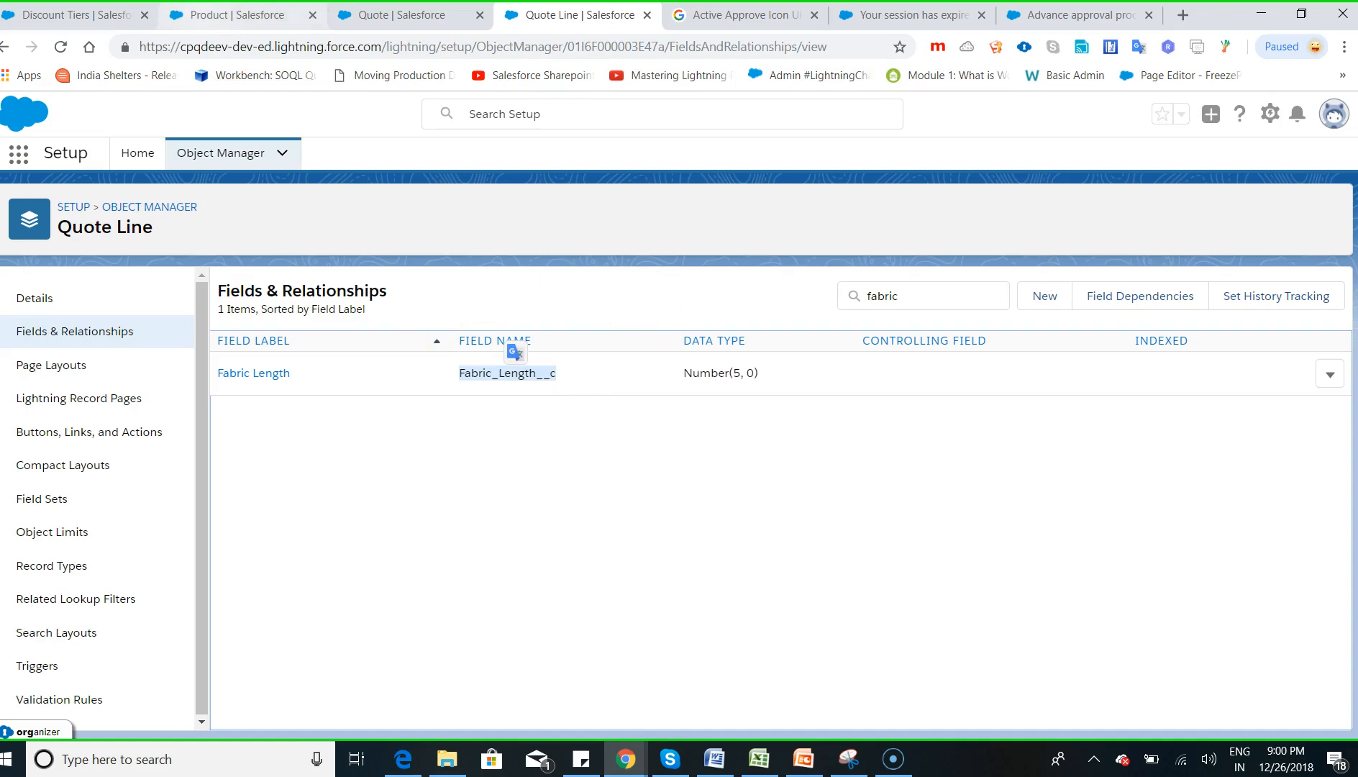
# Open the Fabric Length Discount Schedule record from the Discount Schedules list in Salesforce CPQ.
pyautogui.click(420, 12)
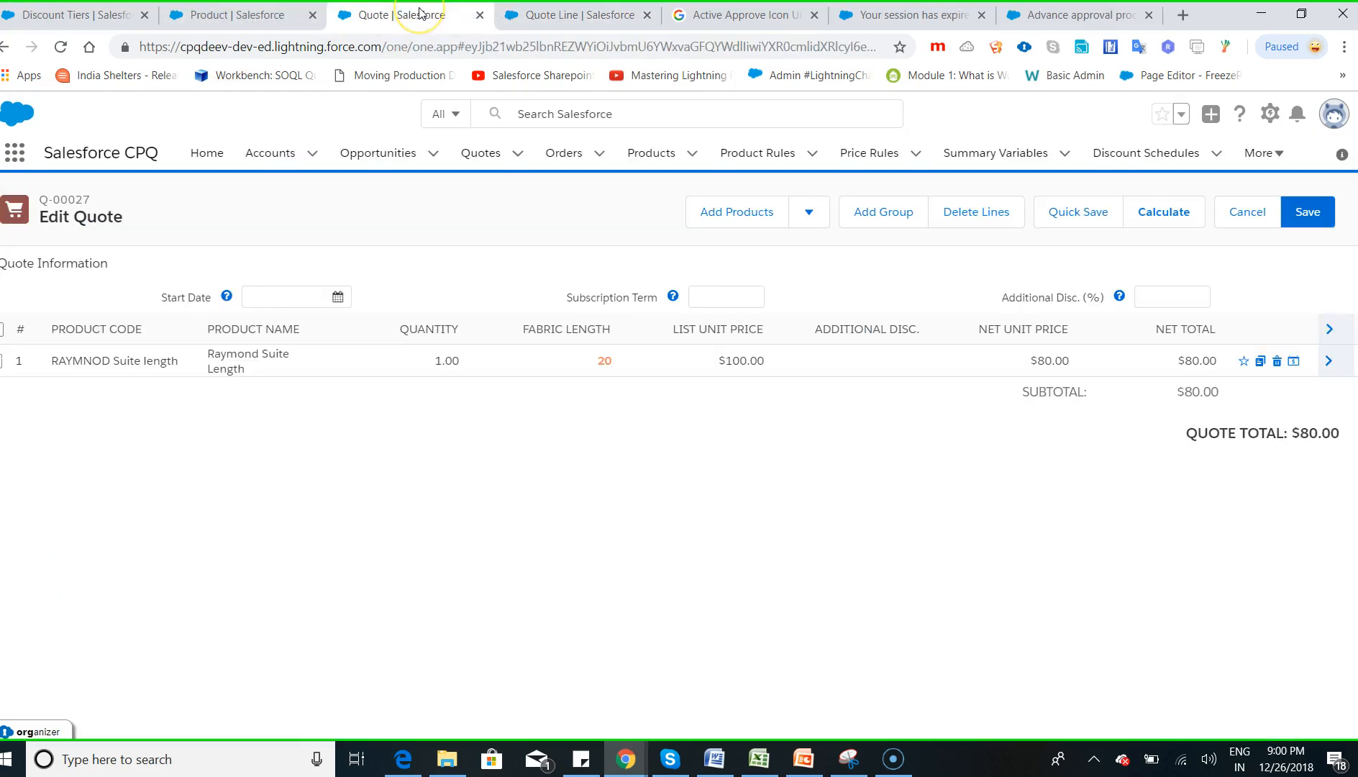
pyautogui.click(263, 21)
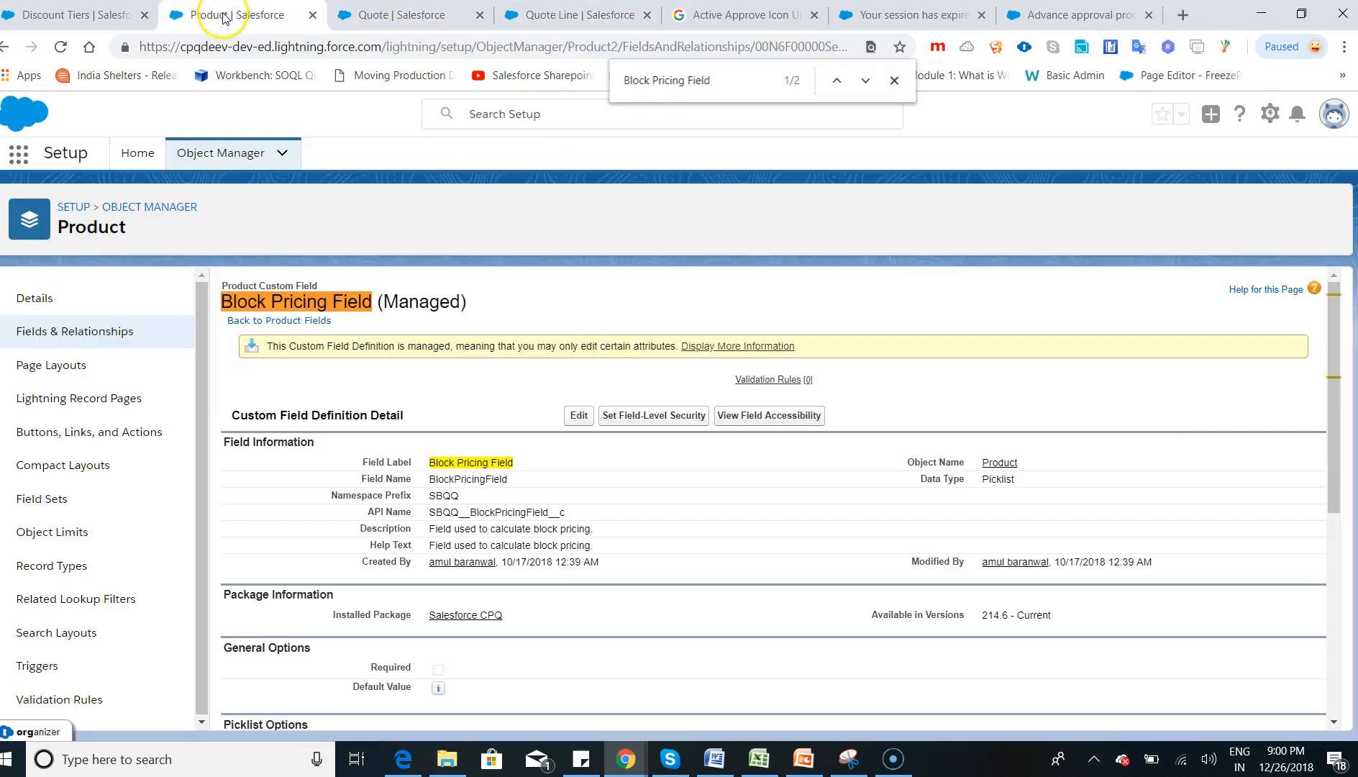
pyautogui.click(43, 15)
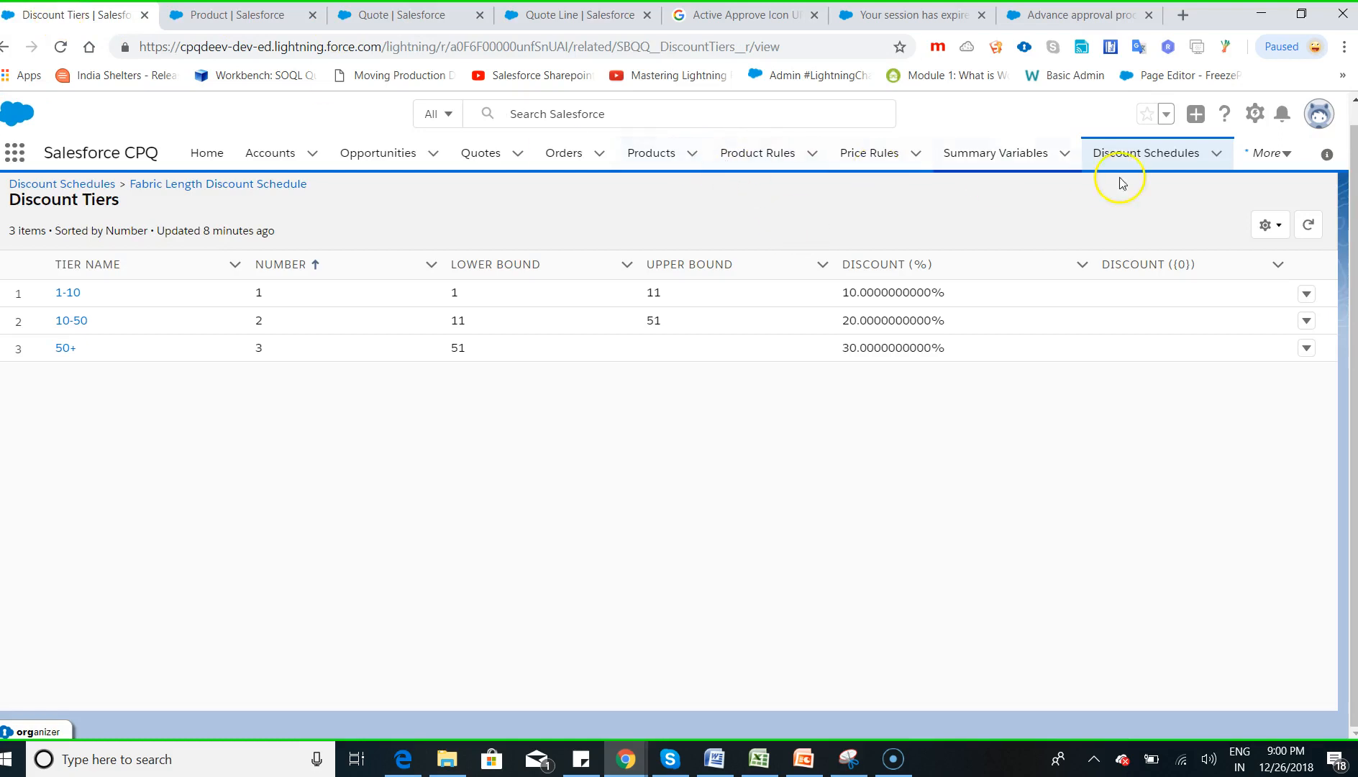
pyautogui.click(1157, 155)
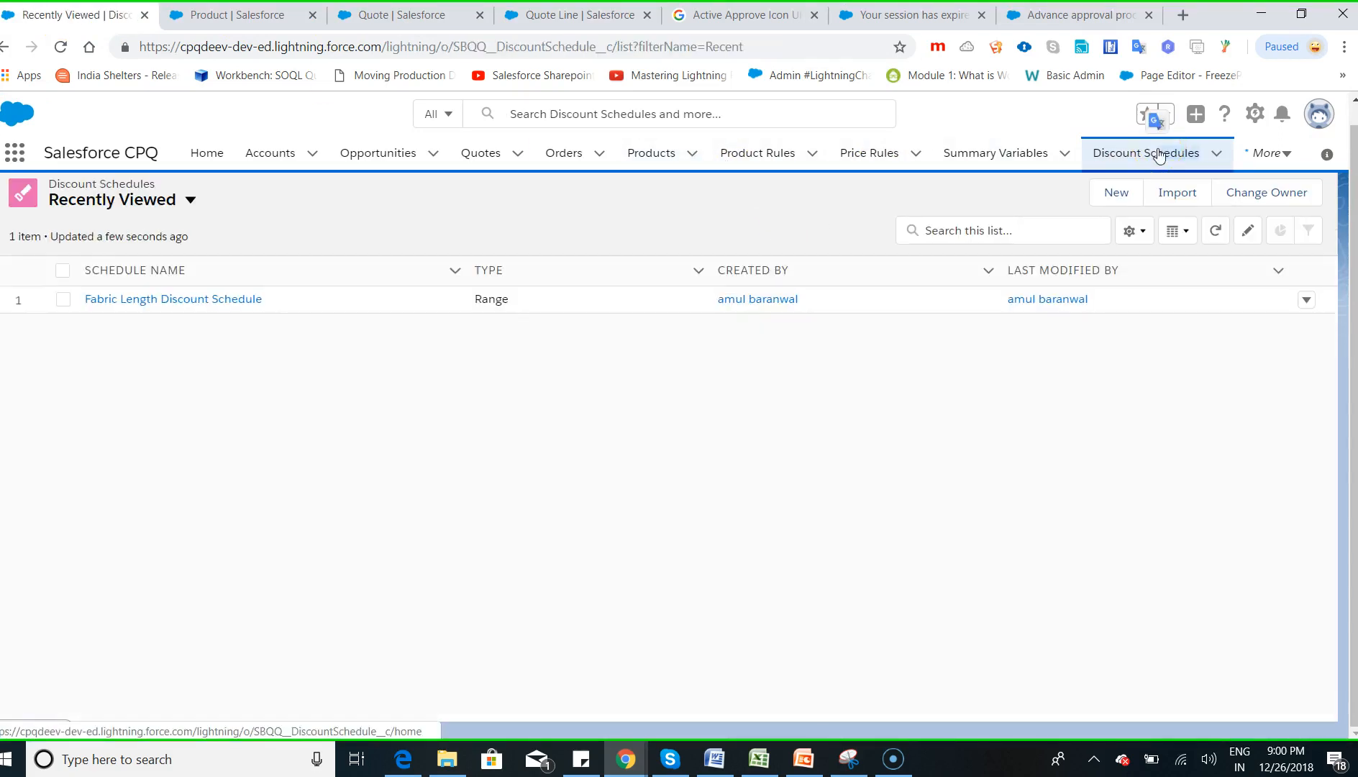
pyautogui.click(213, 299)
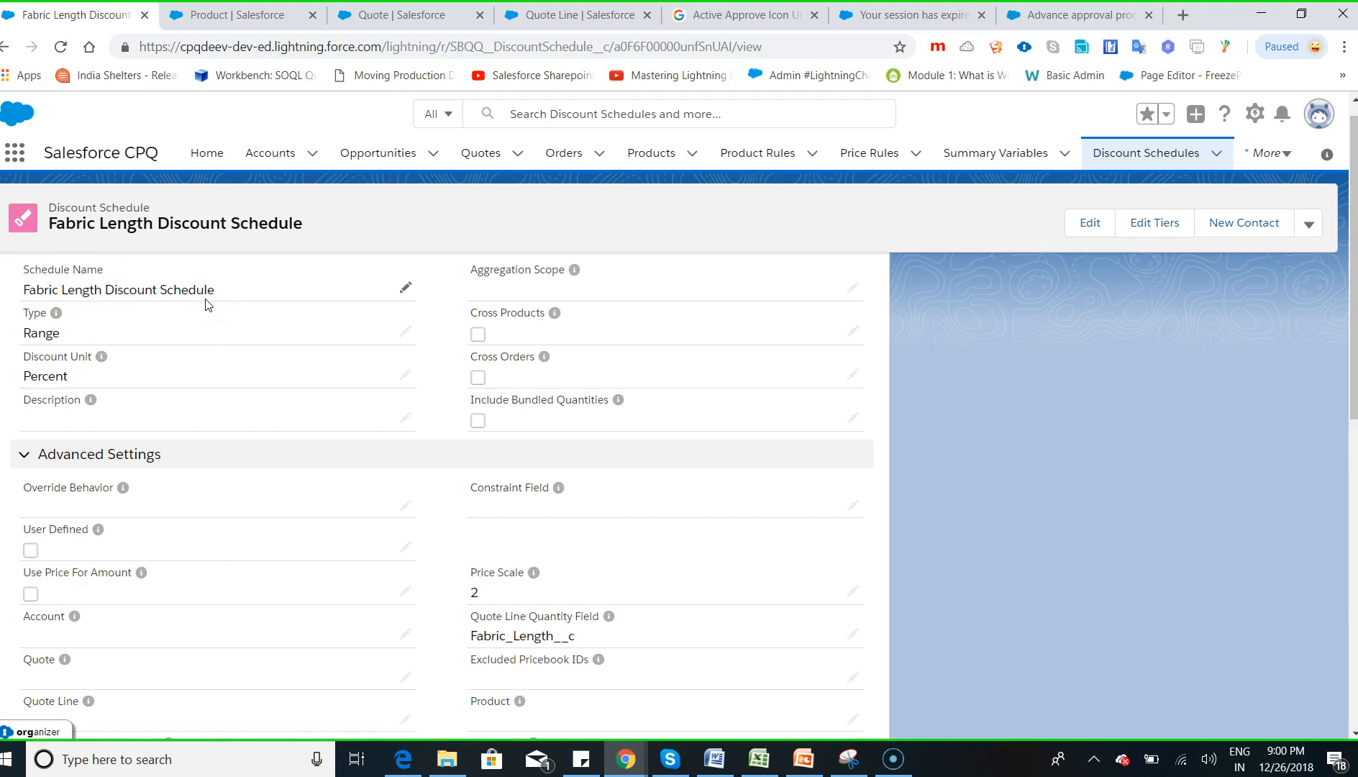
# Edit the discount schedule's advanced settings, choosing Fabric_Length__c as the Quote Line Quantity Field.
pyautogui.moveTo(1352, 363); pyautogui.dragTo(1350, 451)
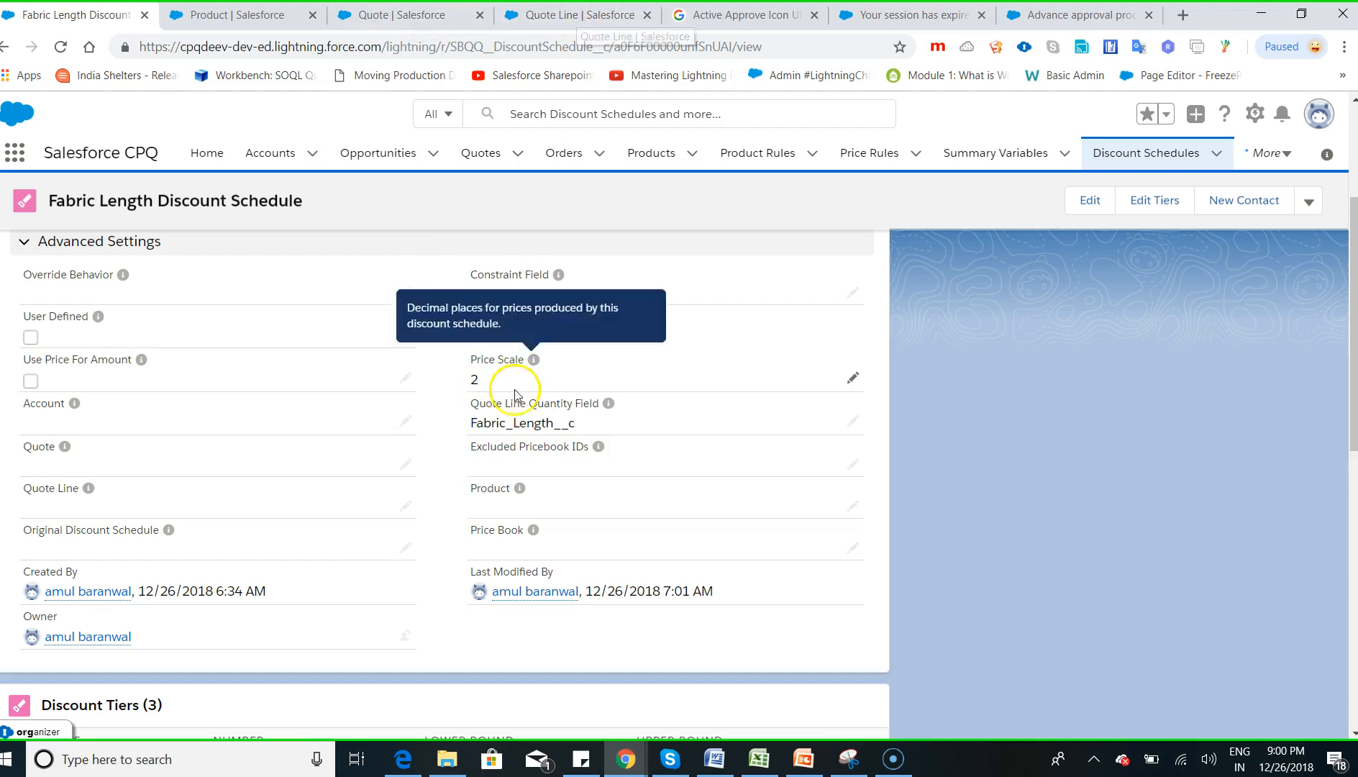
pyautogui.moveTo(471, 403); pyautogui.dragTo(597, 408)
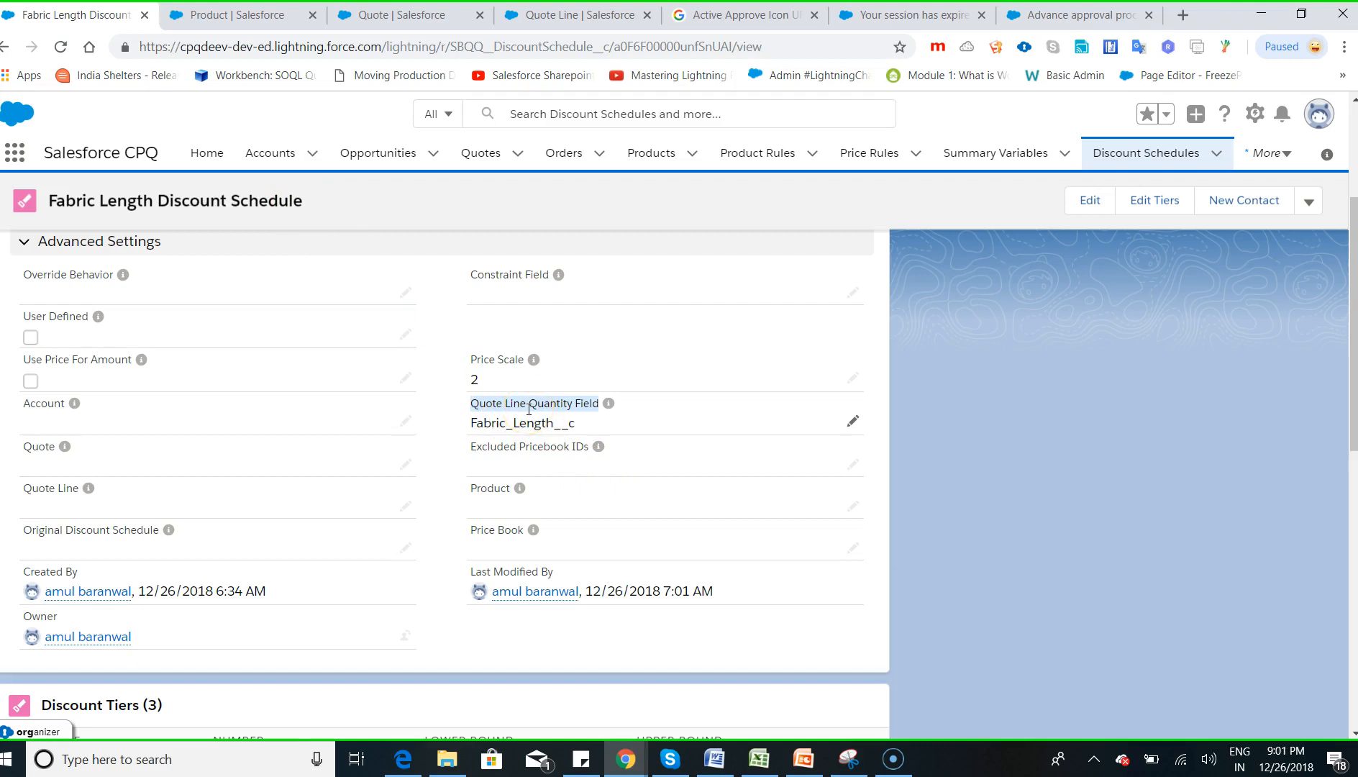
pyautogui.click(851, 428)
pyautogui.click(767, 426)
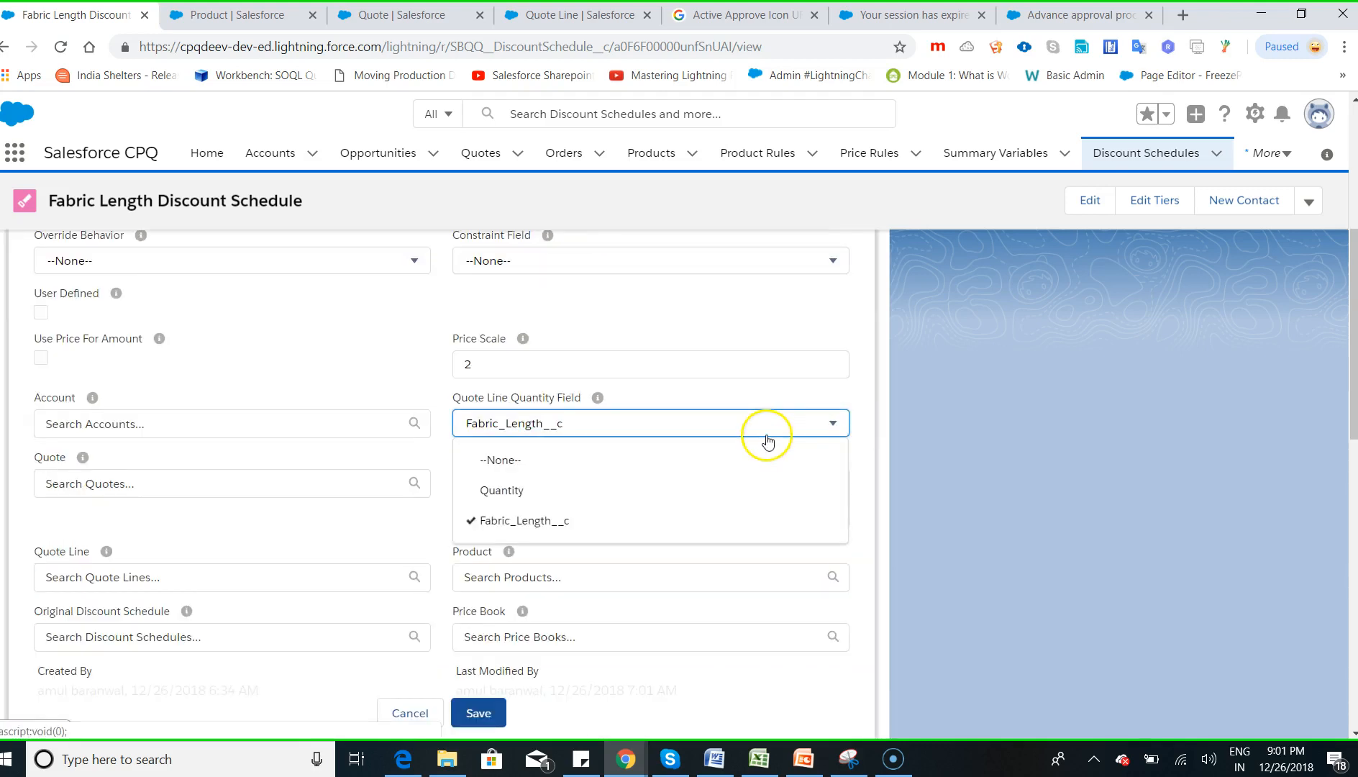
pyautogui.click(561, 521)
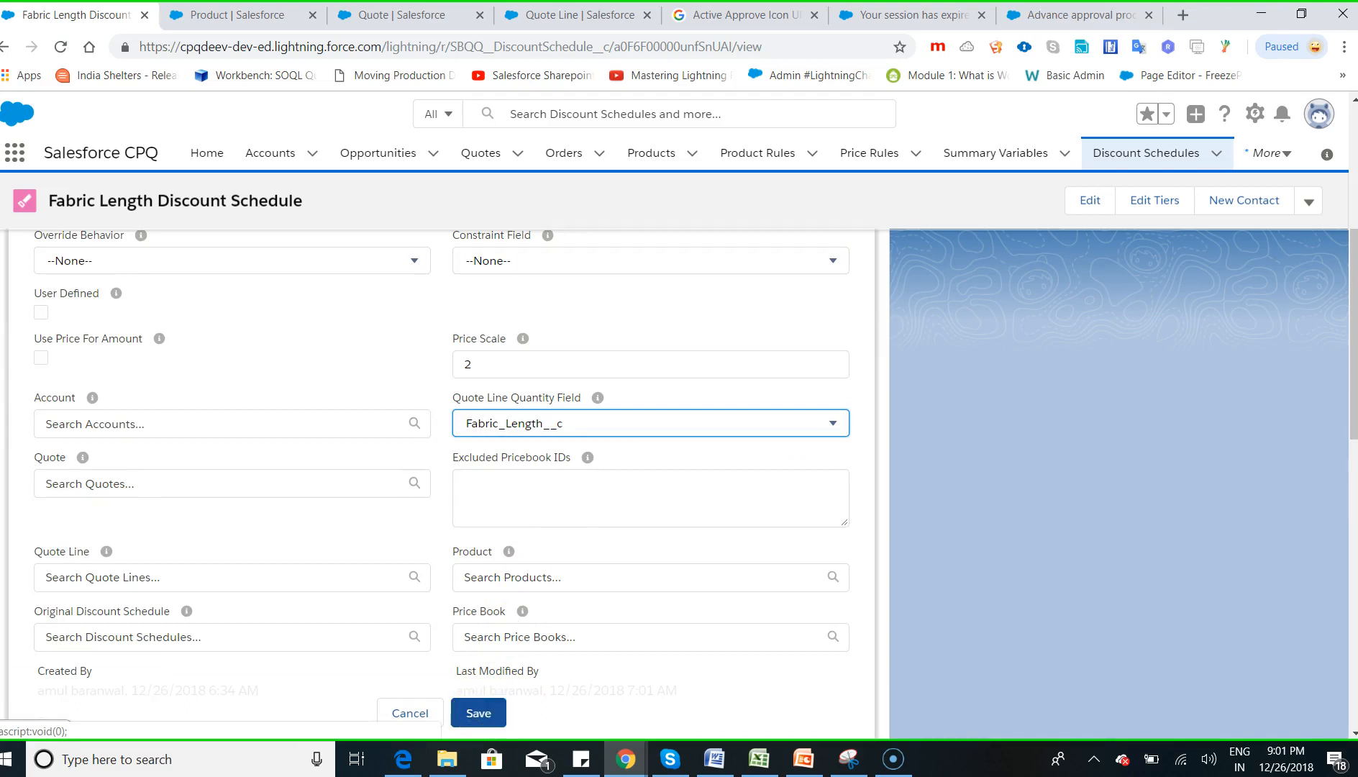
# Choose Range as the schedule's type and Percent as its discount unit, and save the record.
pyautogui.moveTo(1349, 421); pyautogui.dragTo(1348, 280)
pyautogui.click(303, 392)
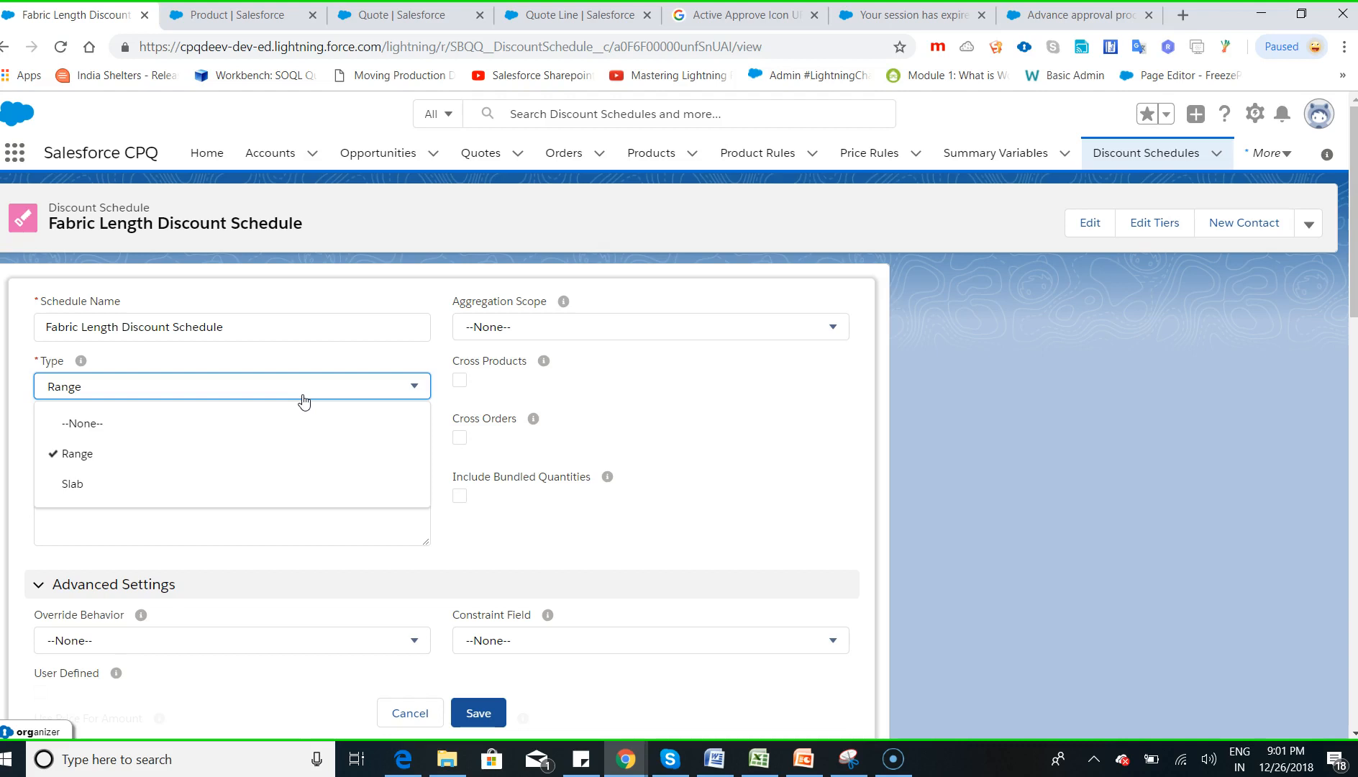
pyautogui.click(241, 452)
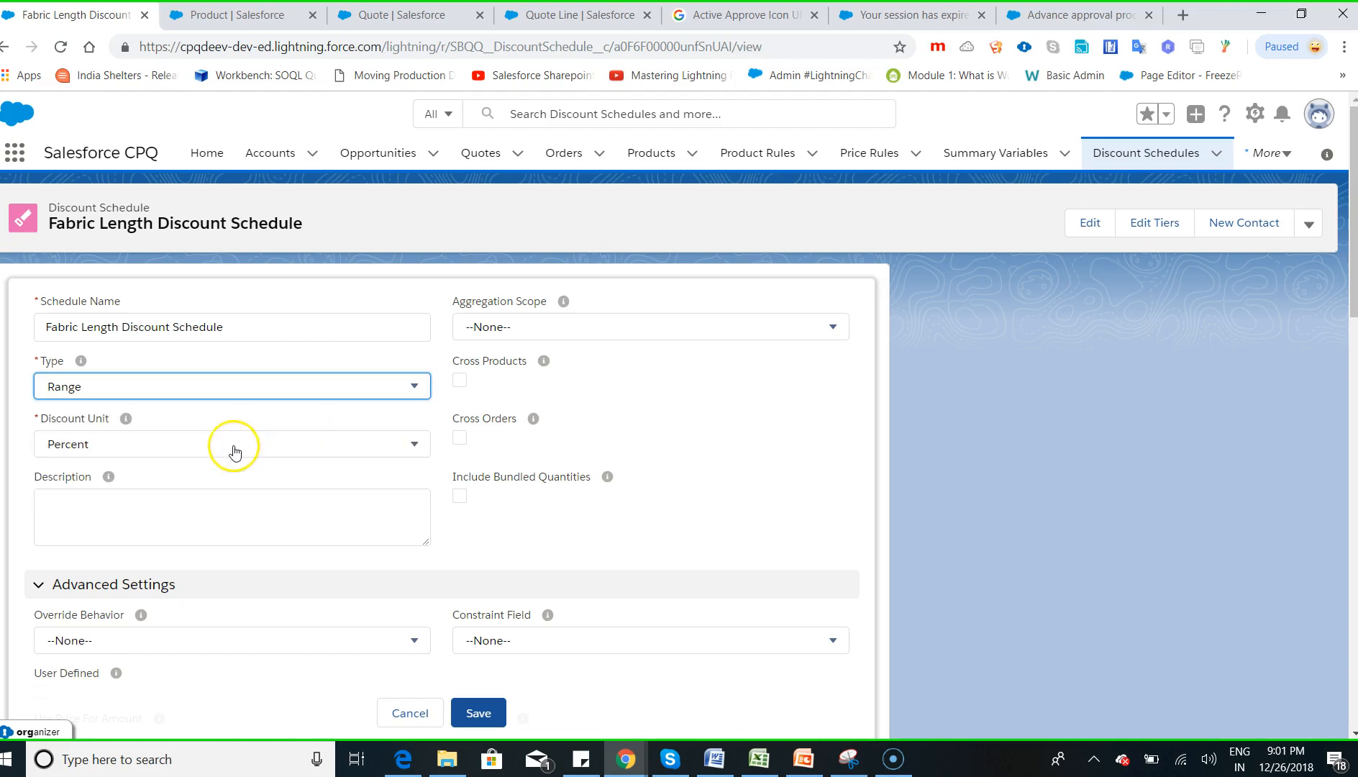
pyautogui.click(124, 447)
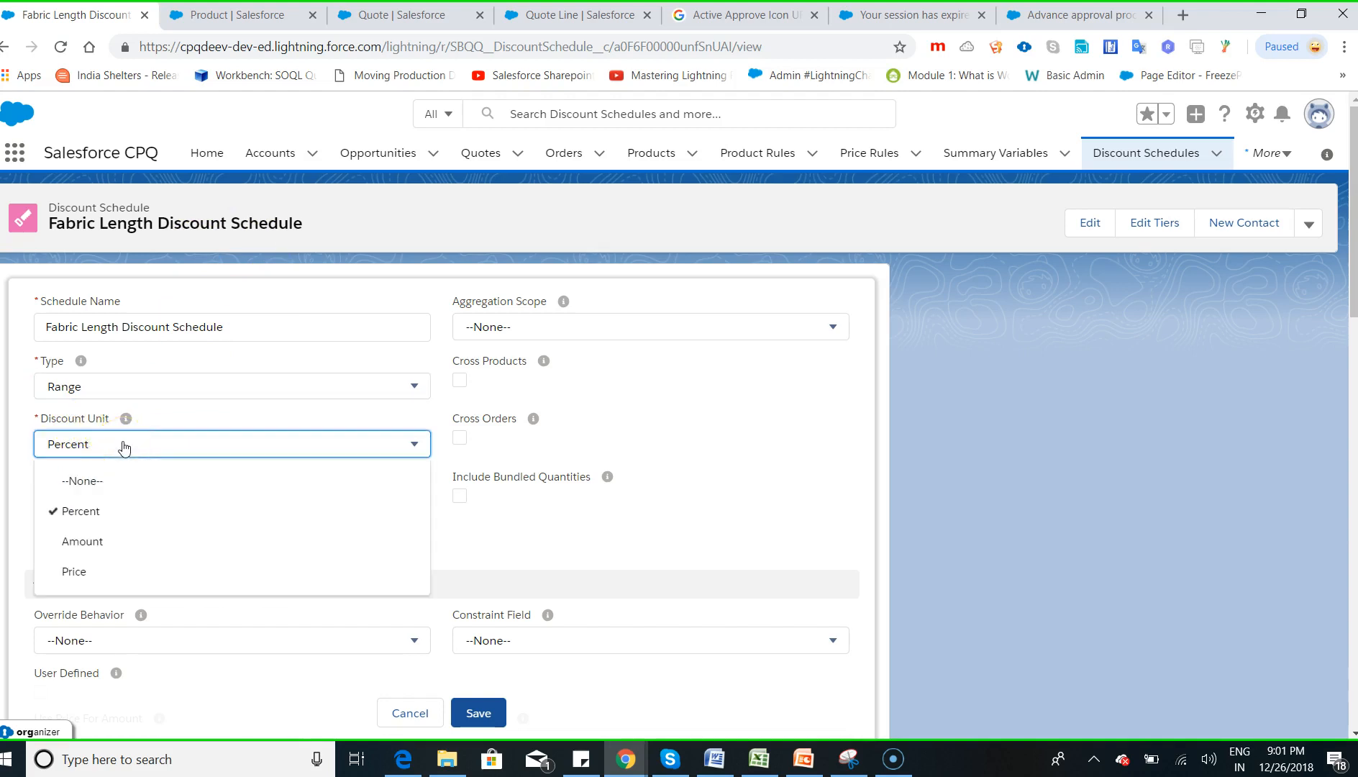
pyautogui.click(115, 512)
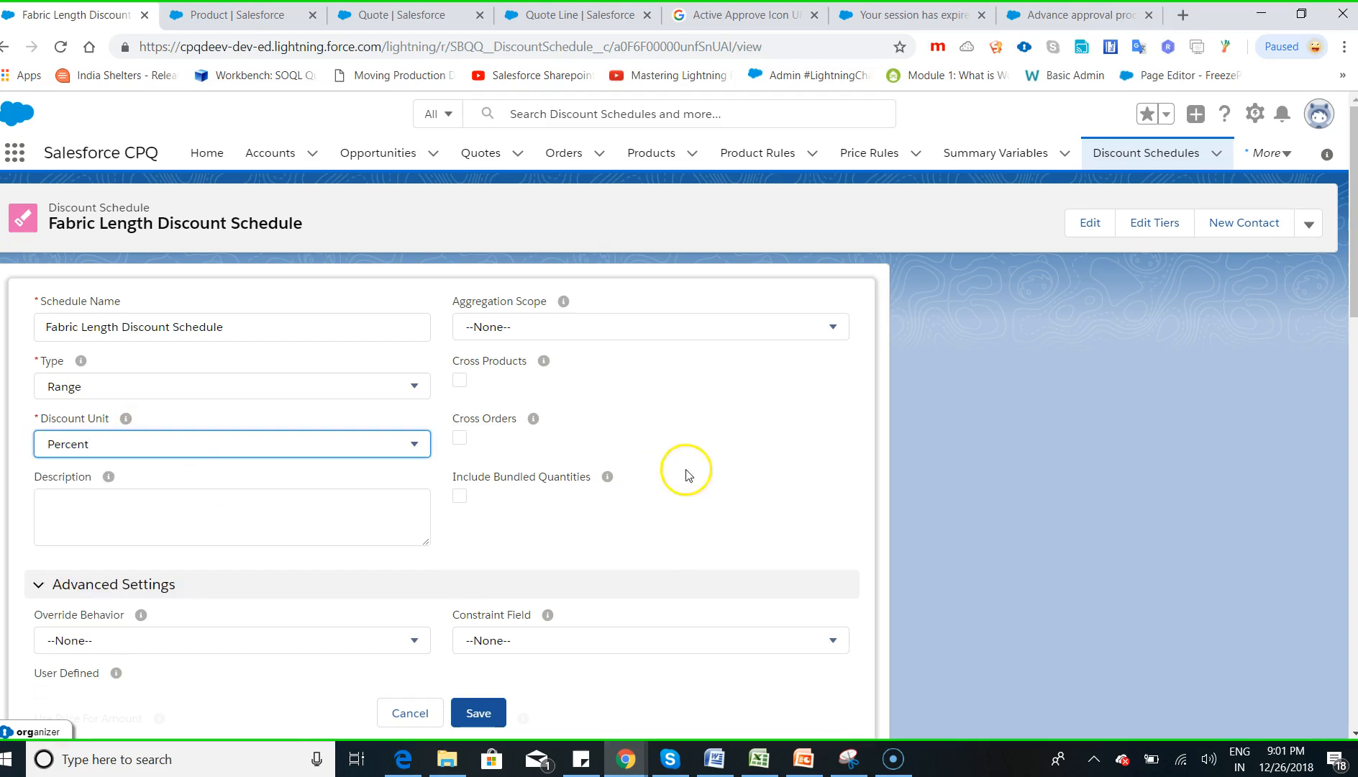
pyautogui.moveTo(1354, 274); pyautogui.dragTo(1354, 441)
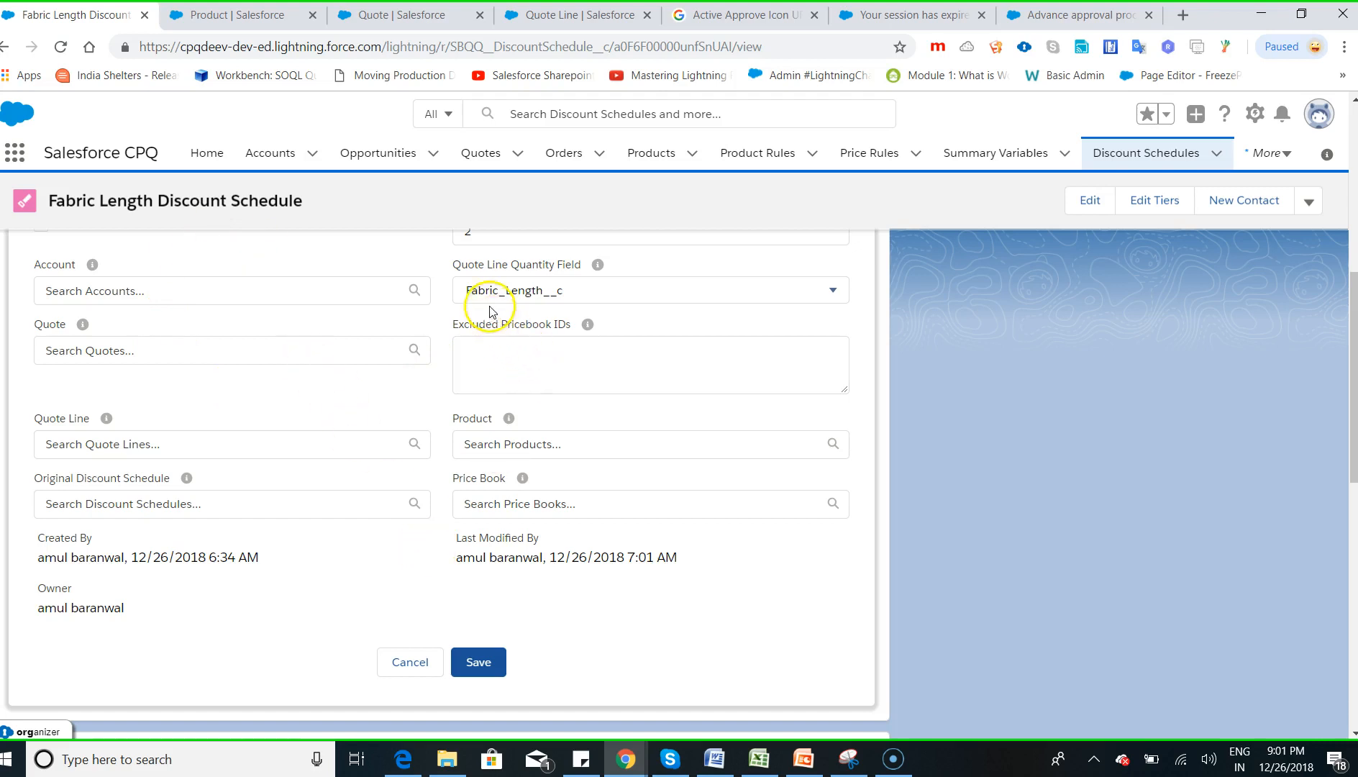
pyautogui.click(479, 662)
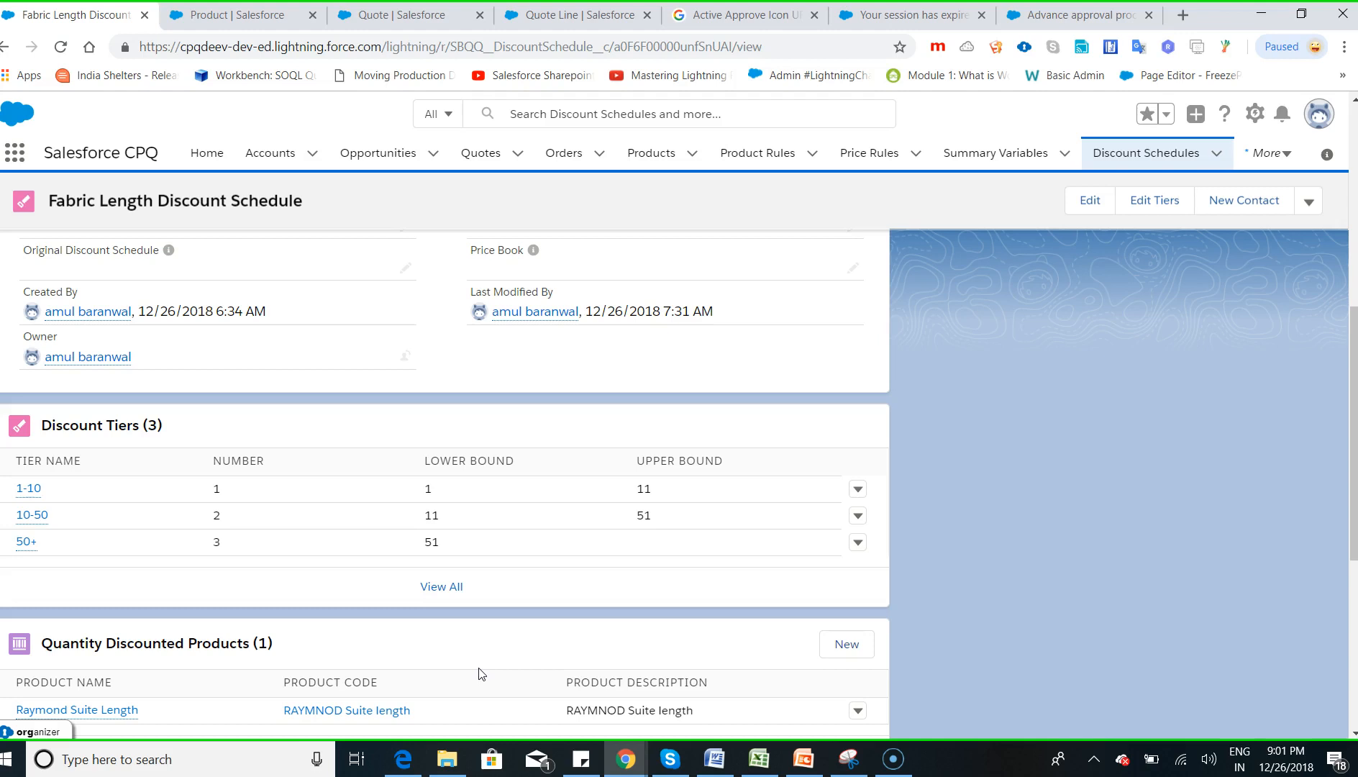
# Open the tier editor for the Fabric Length Discount Schedule and review the first tier's bounds and discount.
pyautogui.scroll(5, 1343, 334)
pyautogui.scroll(2, 679, 436)
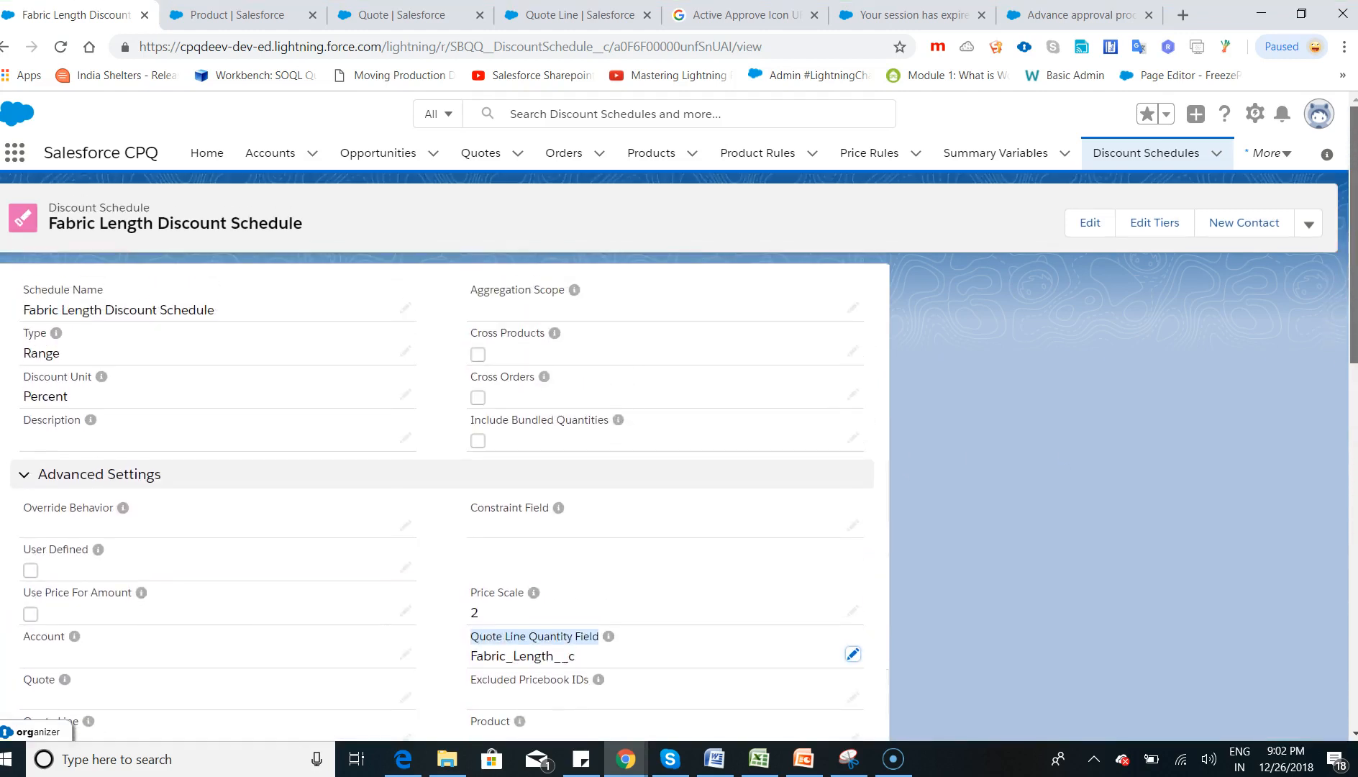
pyautogui.click(1148, 238)
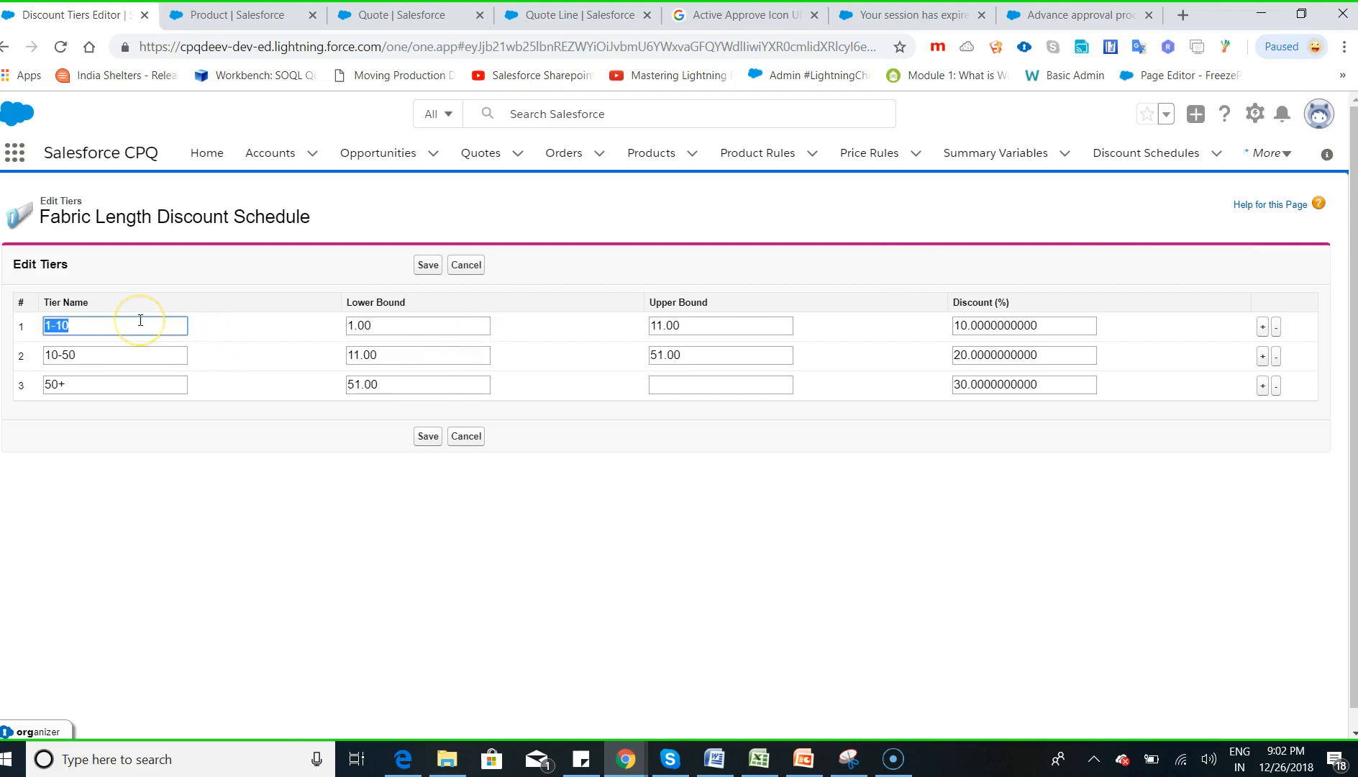
pyautogui.click(471, 324)
pyautogui.doubleClick(1039, 326)
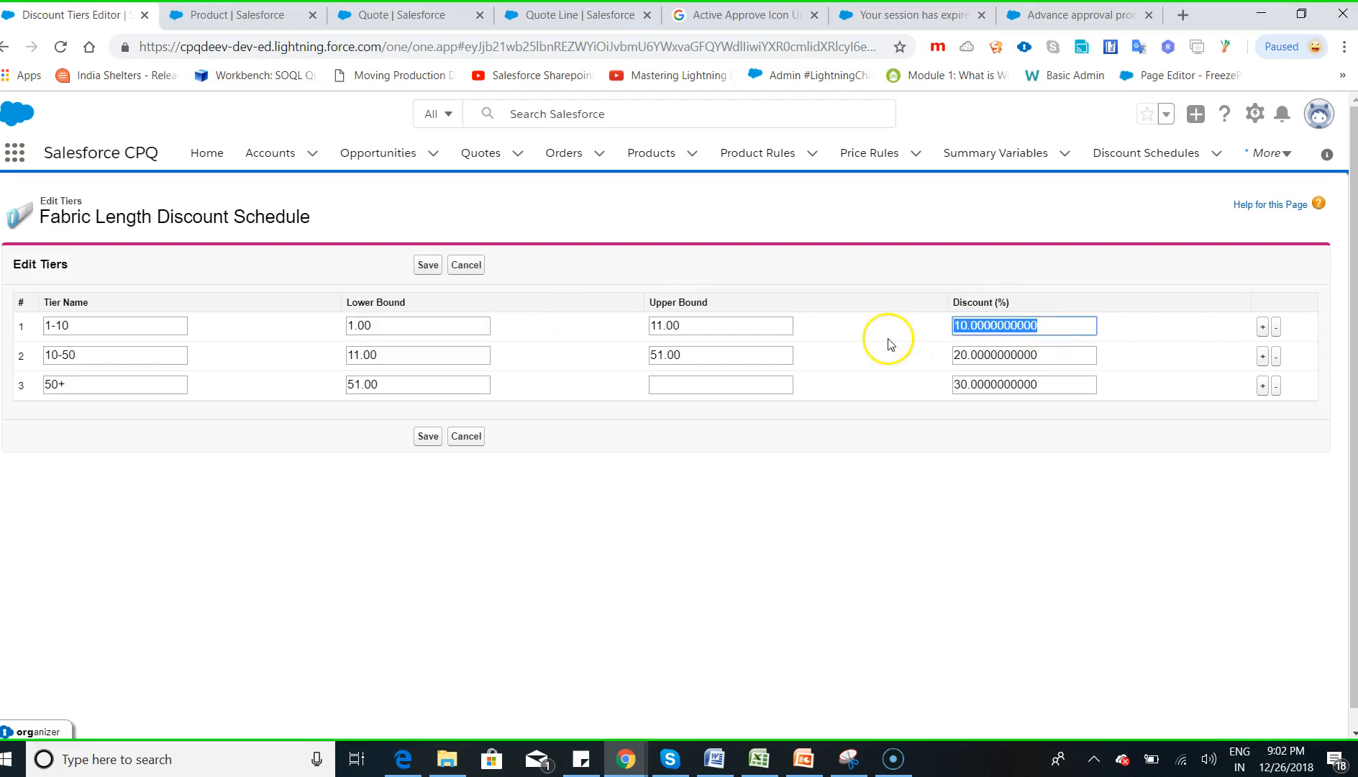
# Review the bounds and discount percentages of the second and third tiers in the tier editor.
pyautogui.click(426, 355)
pyautogui.click(758, 355)
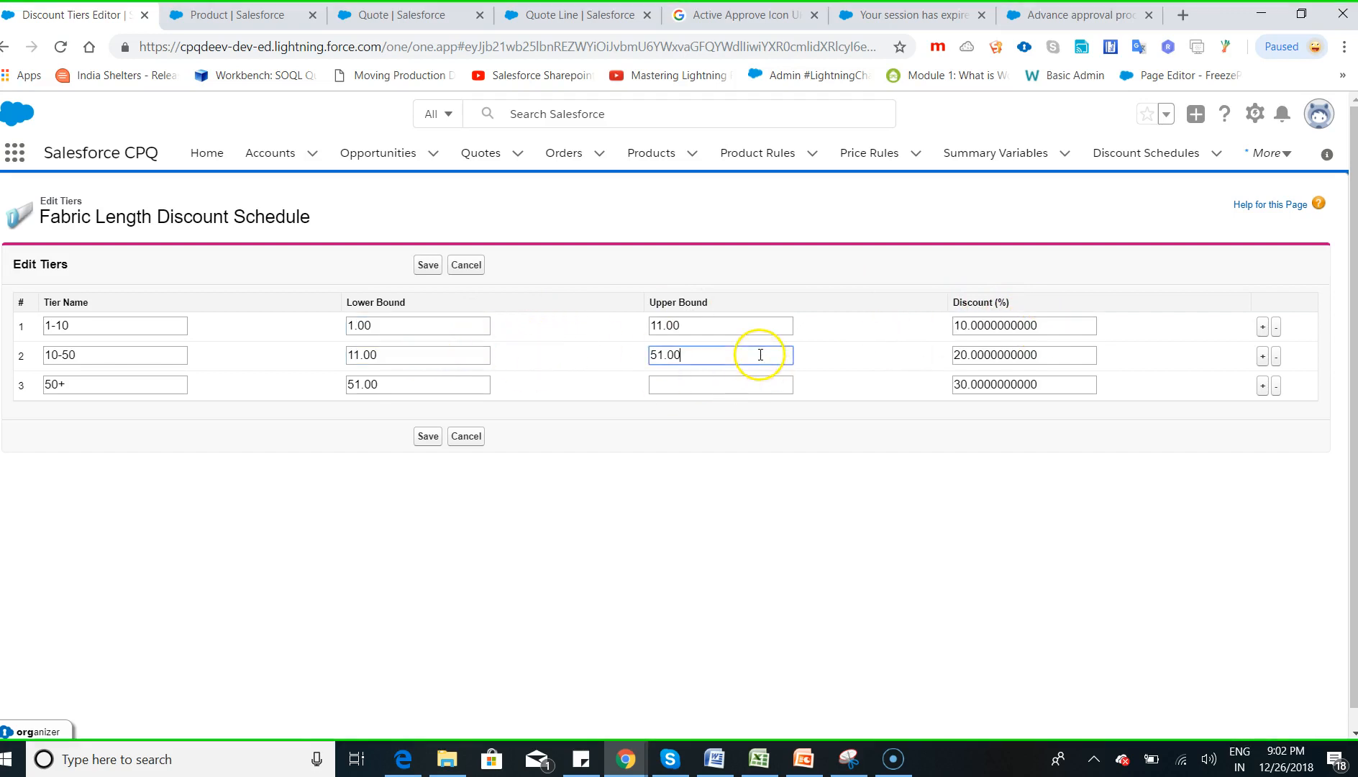
pyautogui.moveTo(1053, 360); pyautogui.dragTo(900, 355)
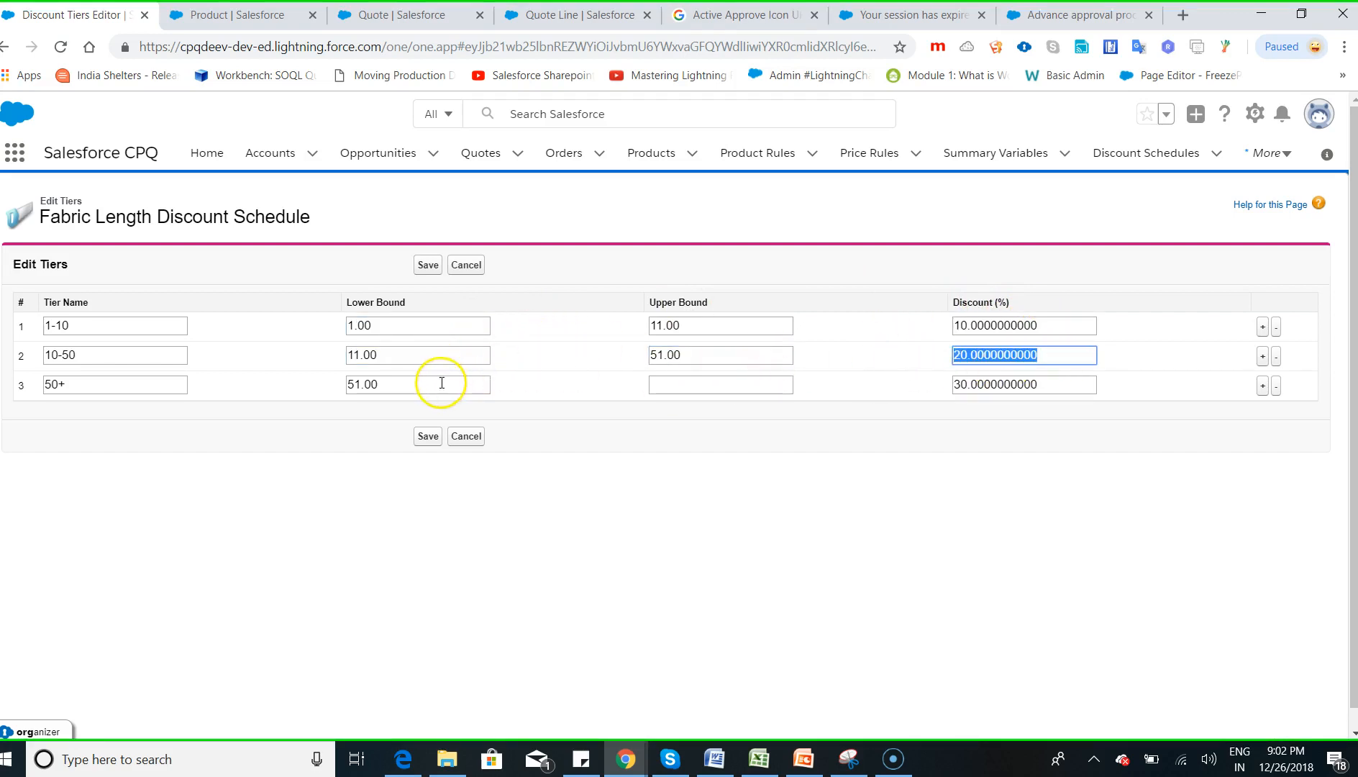
pyautogui.moveTo(442, 382); pyautogui.dragTo(333, 391)
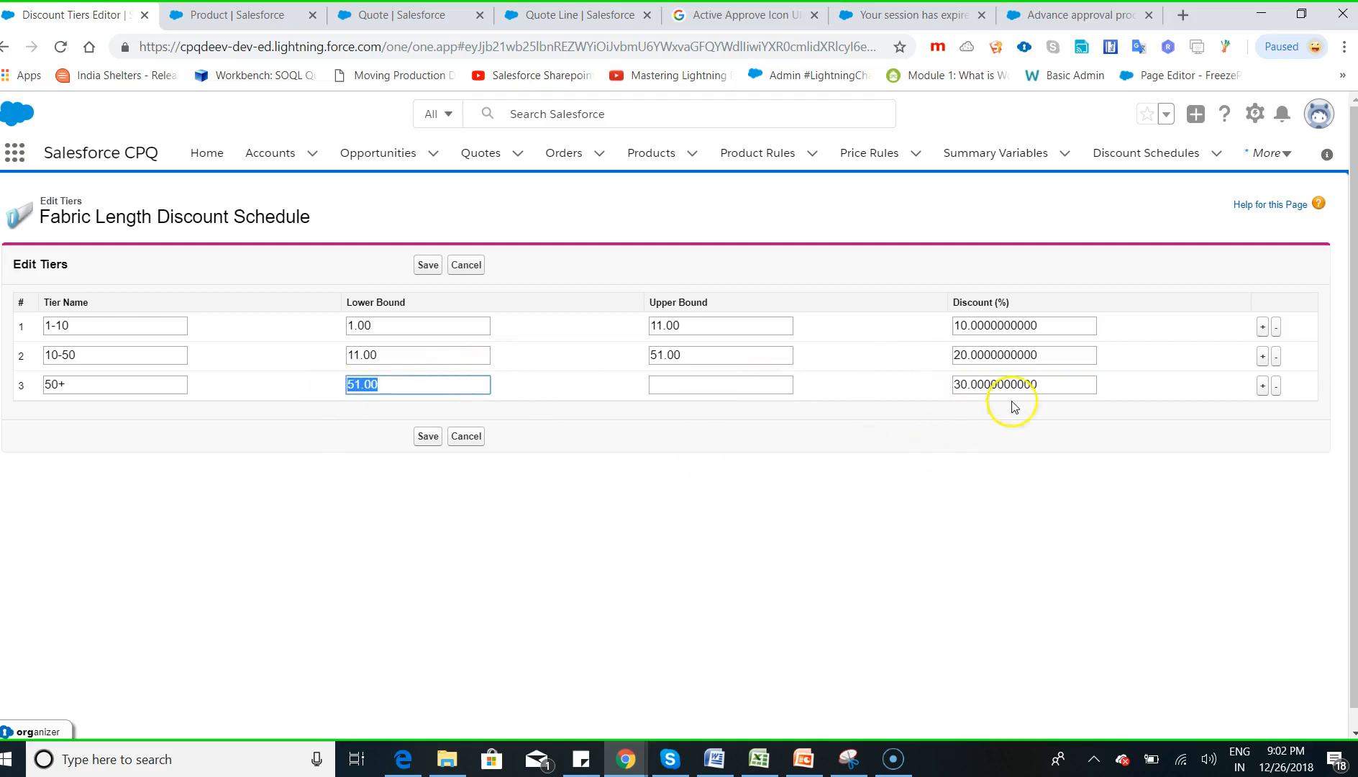
pyautogui.moveTo(1046, 392); pyautogui.dragTo(949, 389)
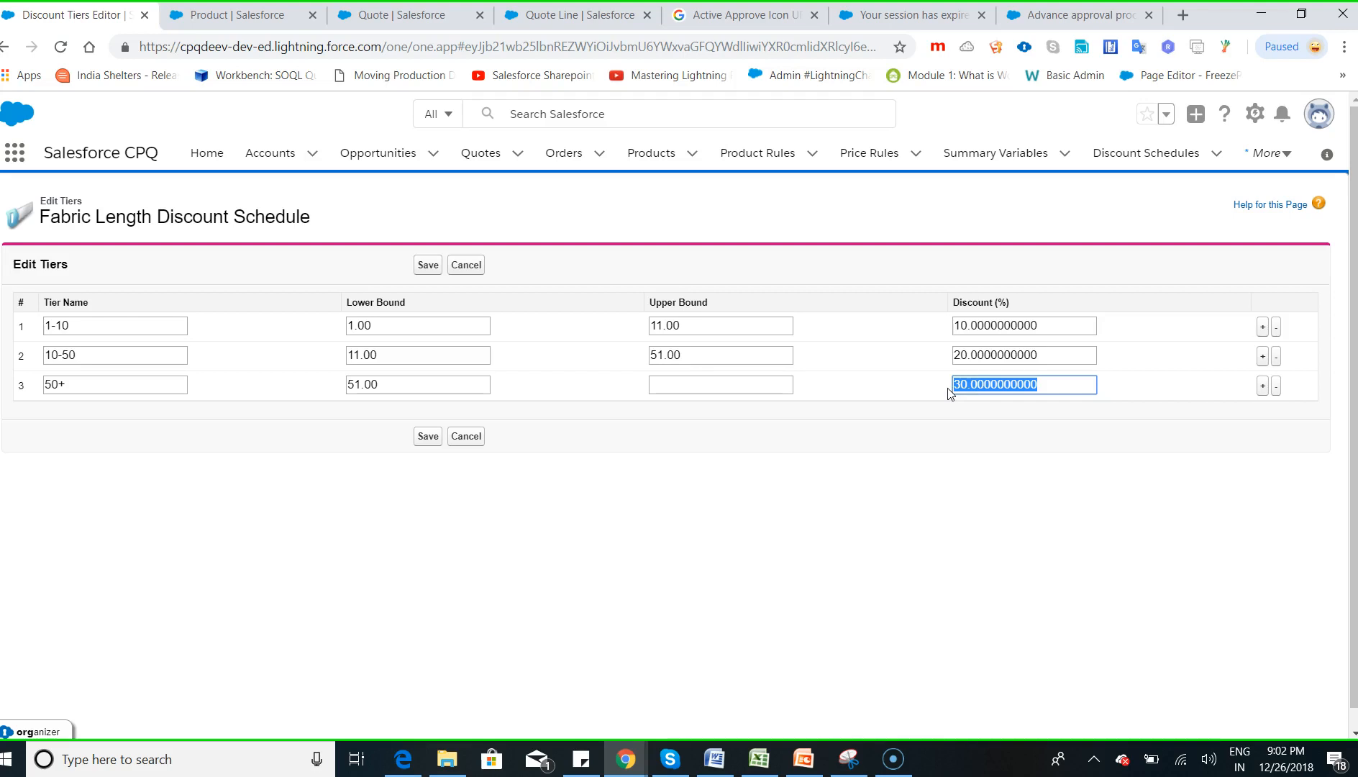
# Open the Raymond Suite Length product record and examine its Fabric Length field.
pyautogui.click(666, 157)
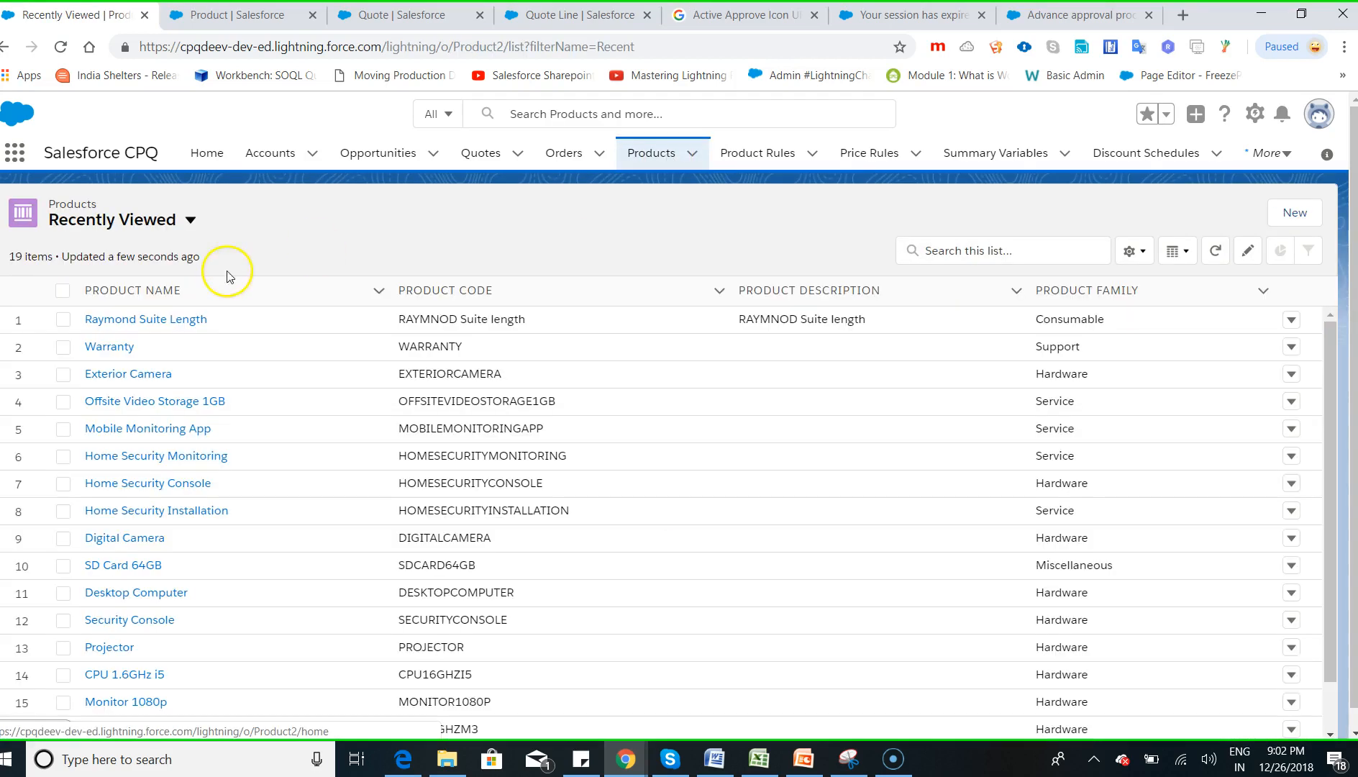
pyautogui.click(173, 321)
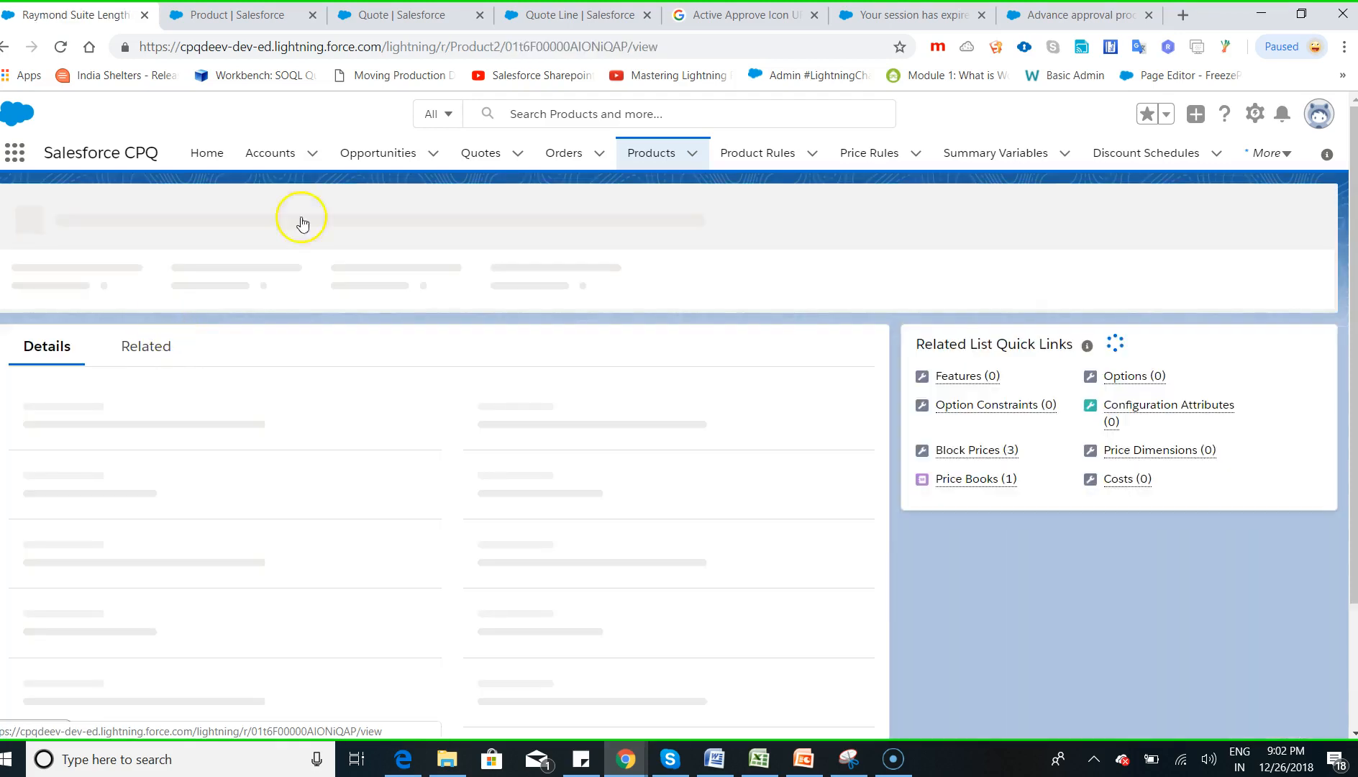
pyautogui.moveTo(44, 222); pyautogui.dragTo(227, 223)
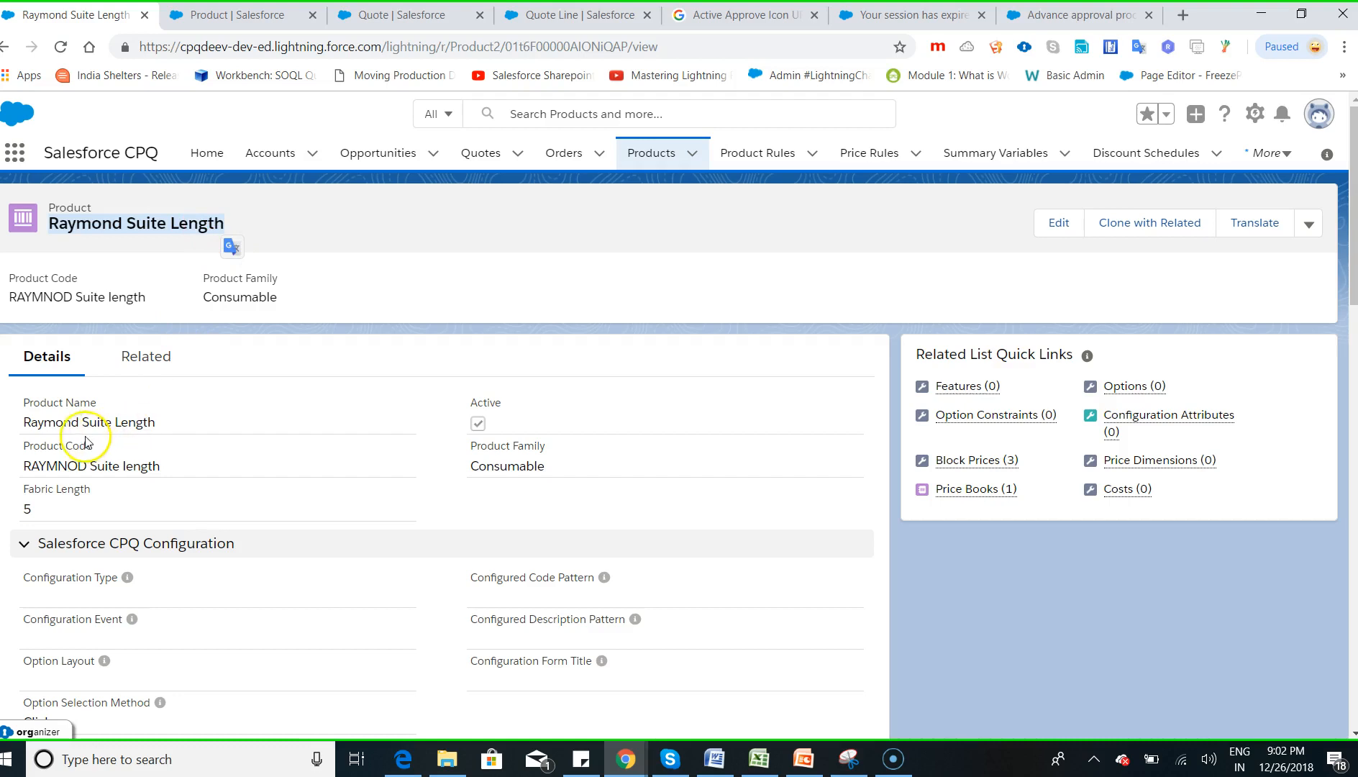
pyautogui.moveTo(20, 490); pyautogui.dragTo(84, 486)
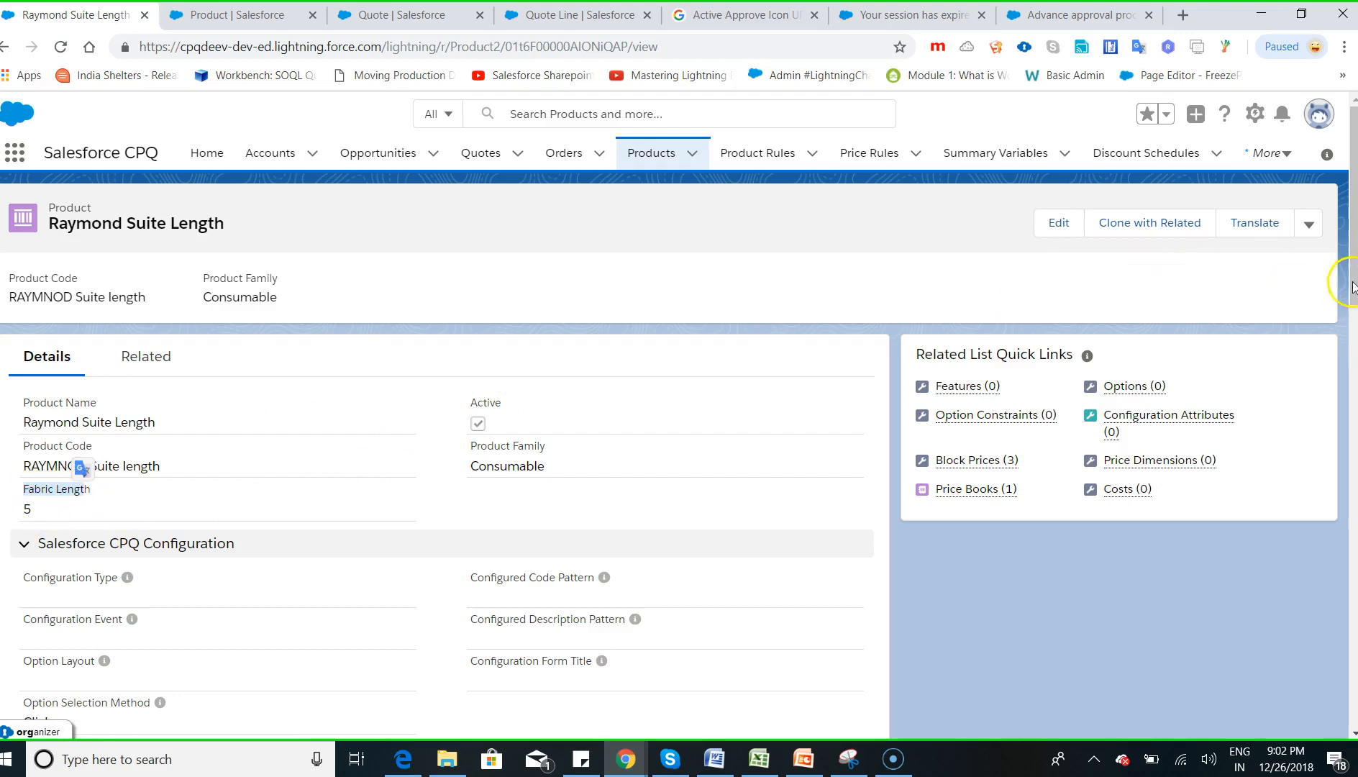
pyautogui.moveTo(1352, 286)
pyautogui.mouseDown()
pyautogui.moveTo(1351, 312)
pyautogui.moveTo(1352, 276)
pyautogui.mouseUp()
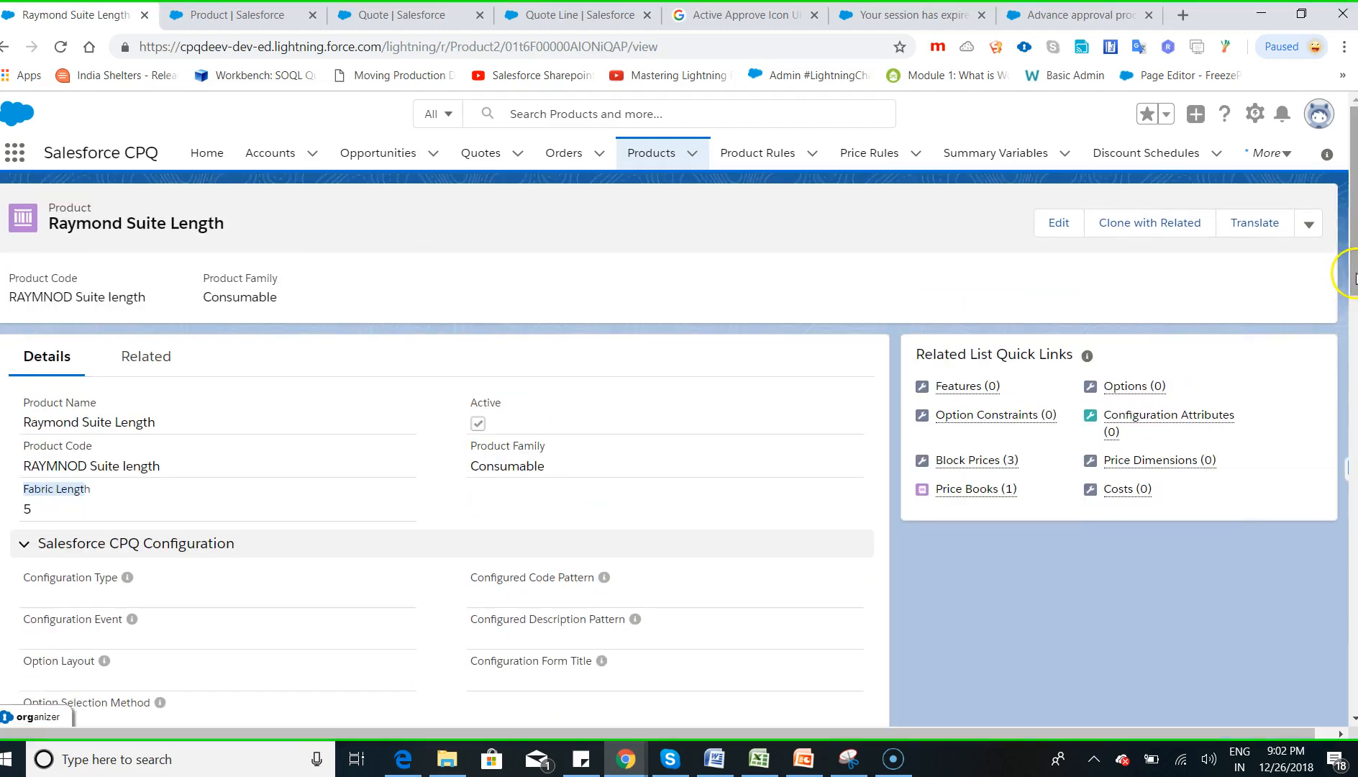
pyautogui.doubleClick(64, 495)
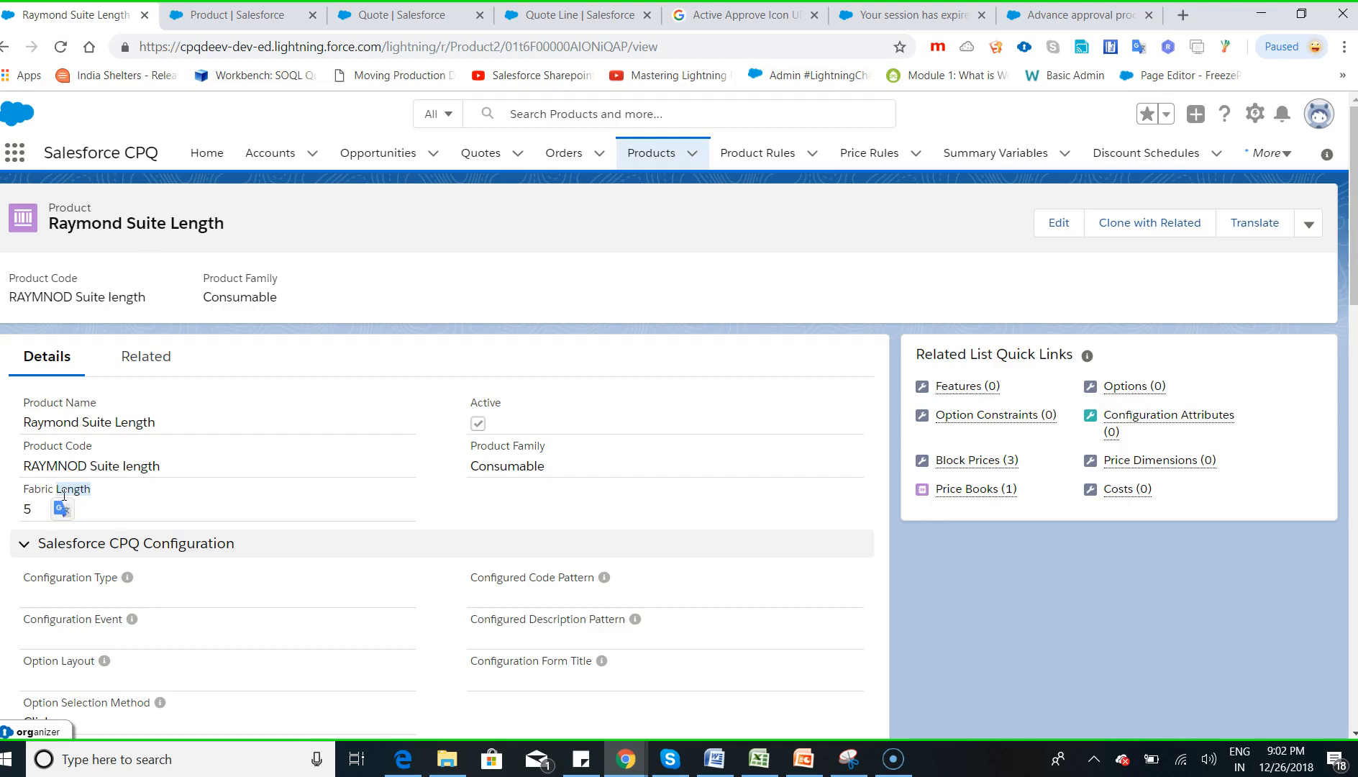
pyautogui.click(62, 508)
# Check the product's pricing settings and its list price in the Standard Price Book, and return to the product record.
pyautogui.moveTo(1352, 281); pyautogui.dragTo(1349, 440)
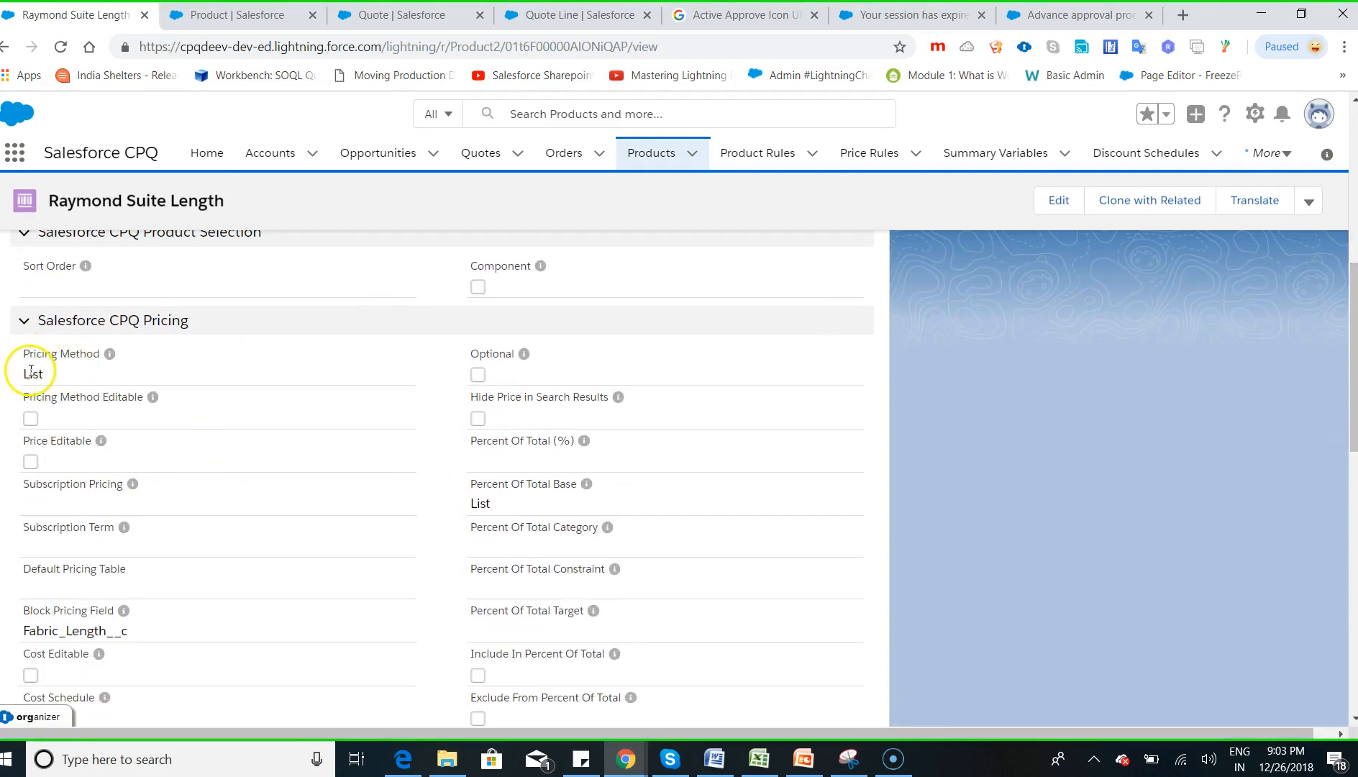
pyautogui.moveTo(1349, 397); pyautogui.dragTo(1348, 267)
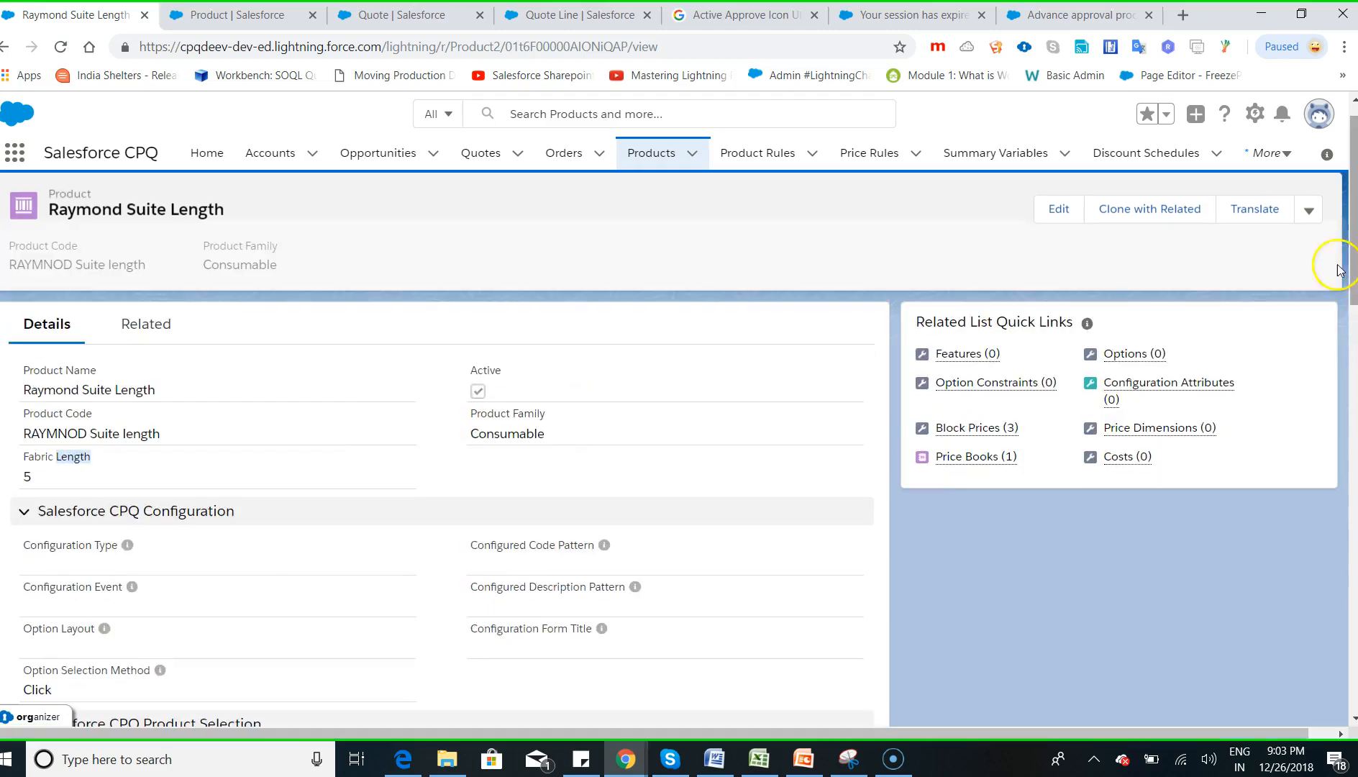
pyautogui.click(970, 465)
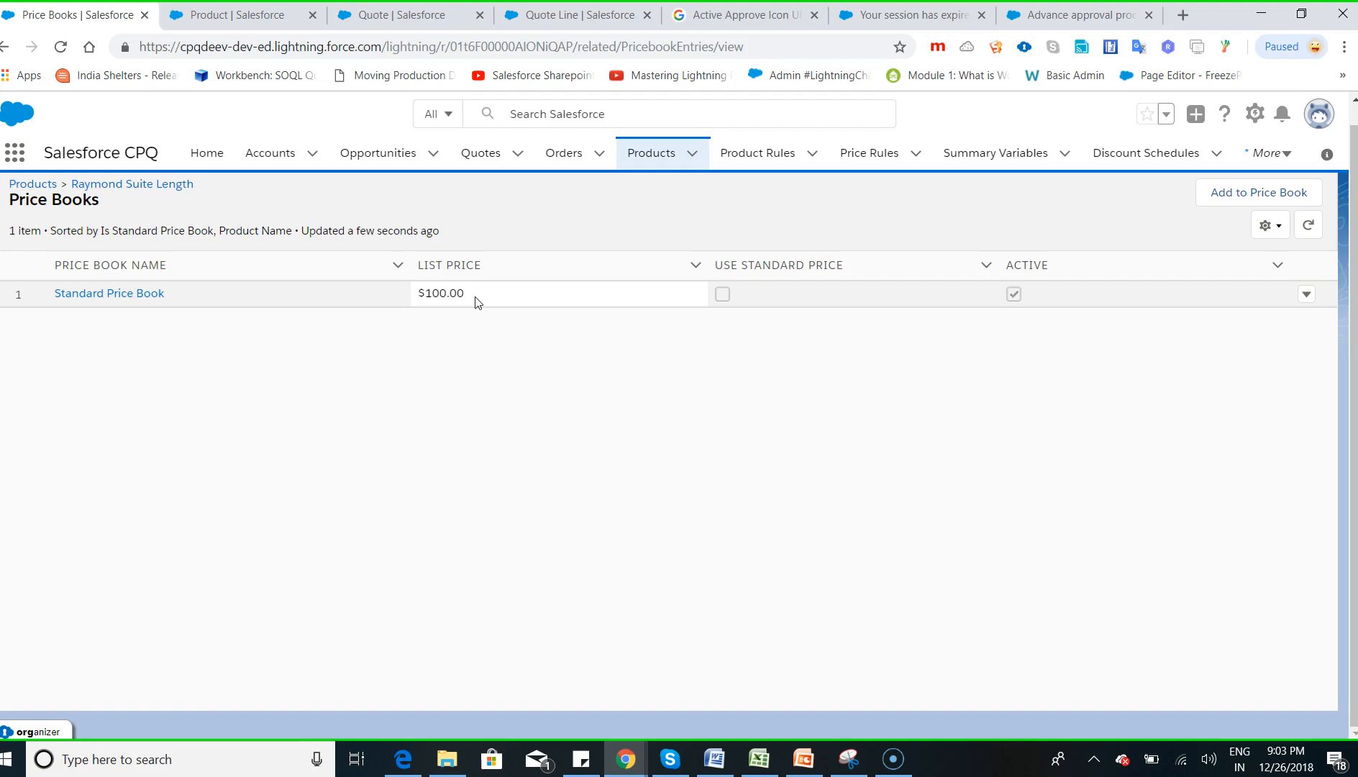
pyautogui.click(6, 47)
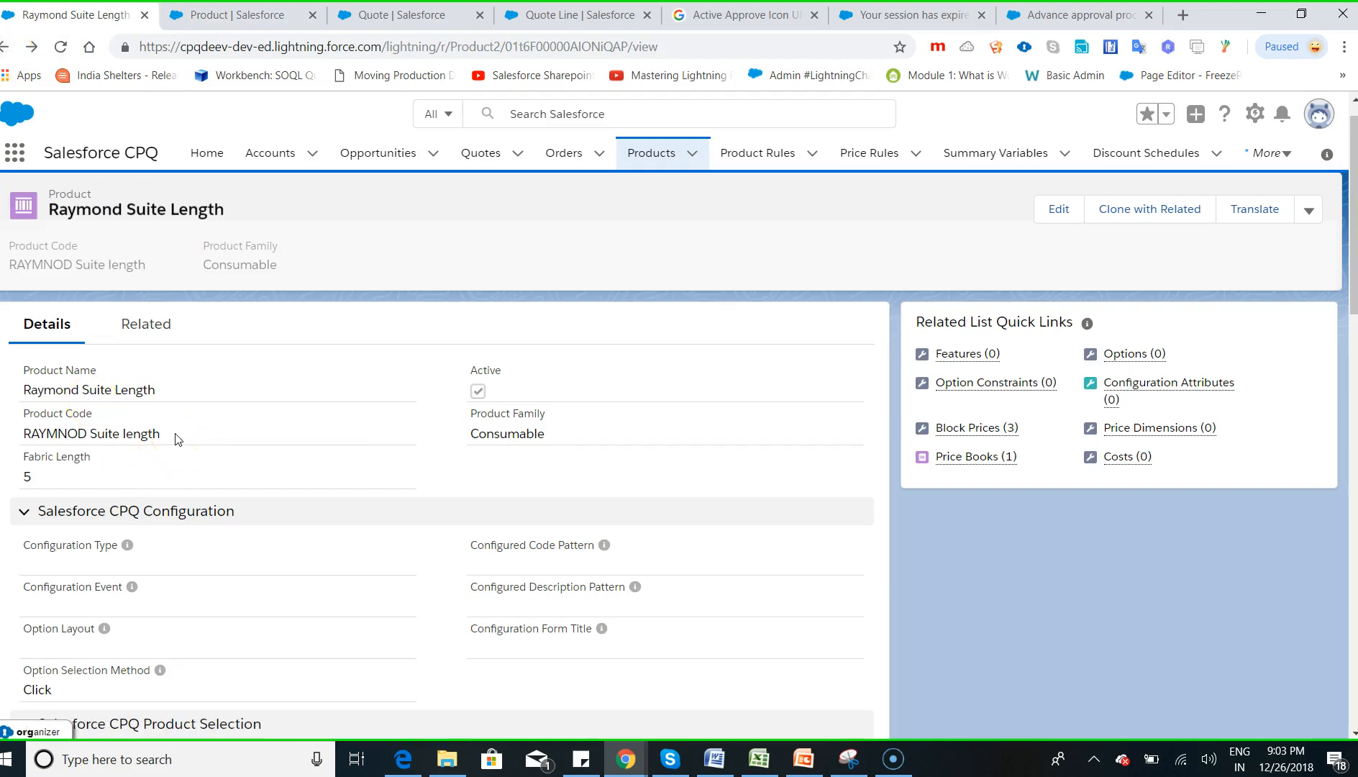
# Open the Raymond Suite Length product for editing and inspect the Discount Schedule assigned in its Salesforce CPQ Discounting section.
pyautogui.click(1055, 209)
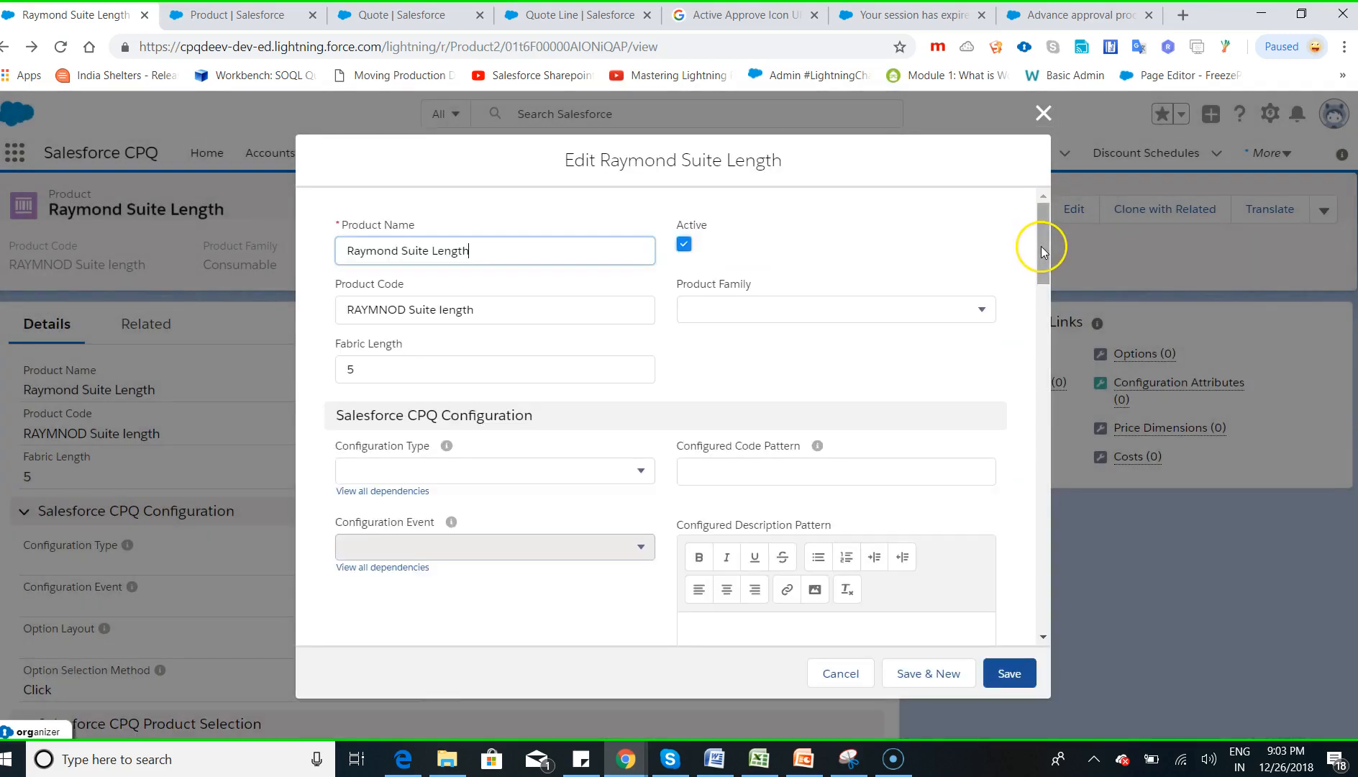
pyautogui.moveTo(1040, 246); pyautogui.dragTo(1045, 448)
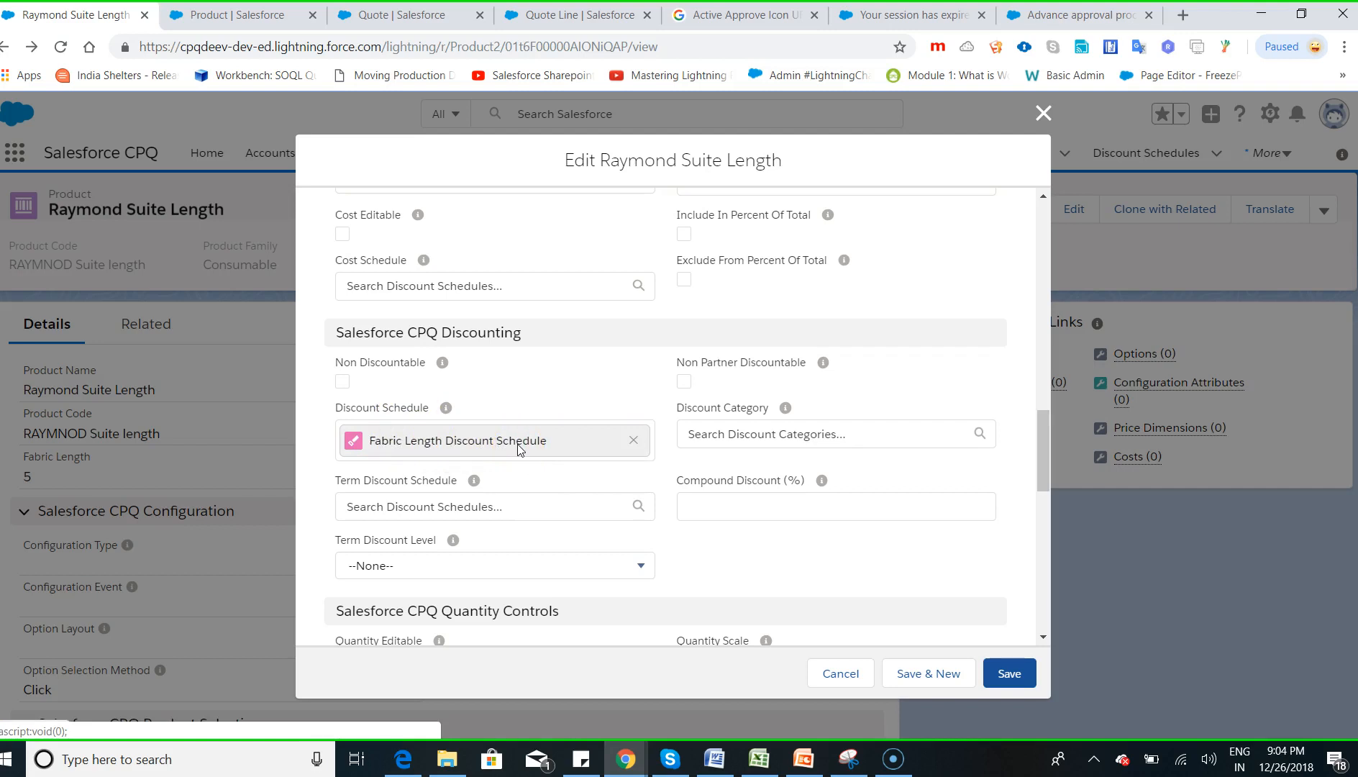
pyautogui.click(592, 21)
pyautogui.click(435, 15)
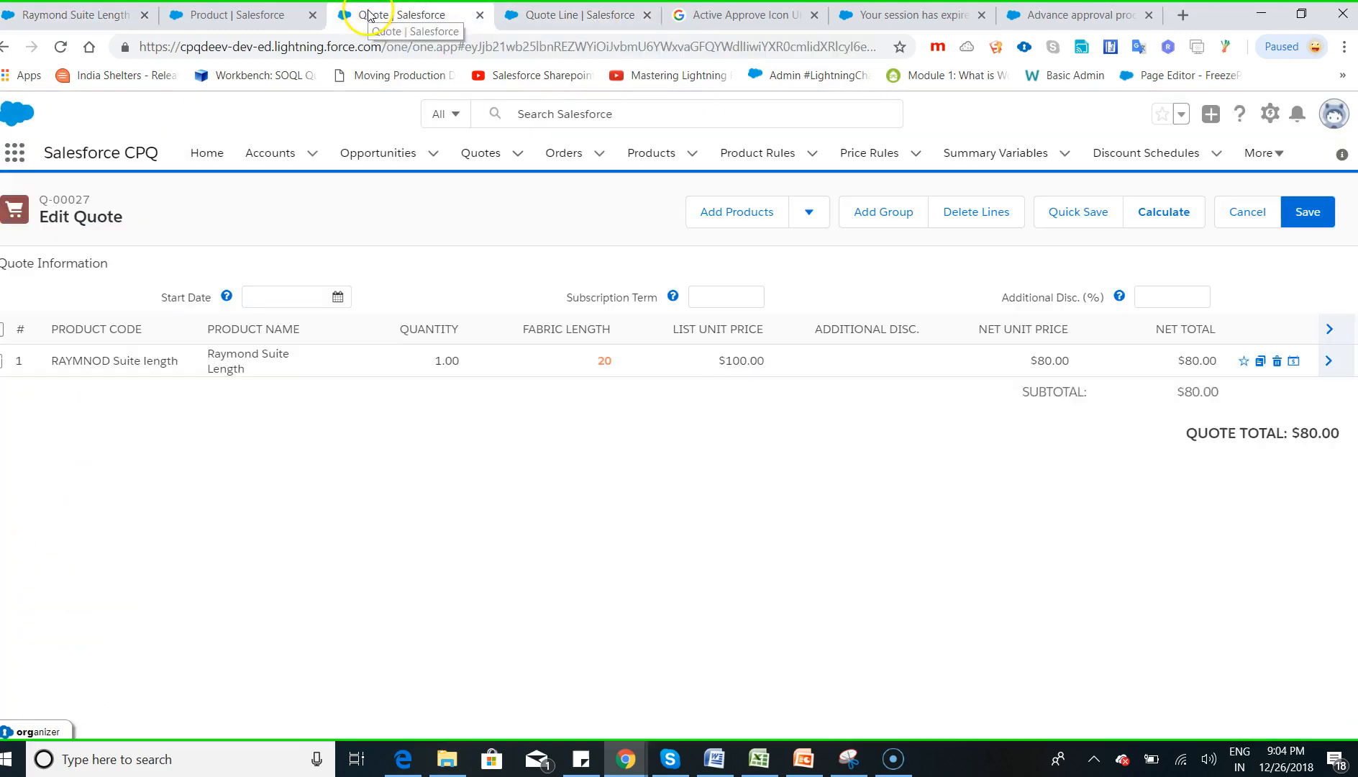
pyautogui.click(214, 24)
pyautogui.click(90, 18)
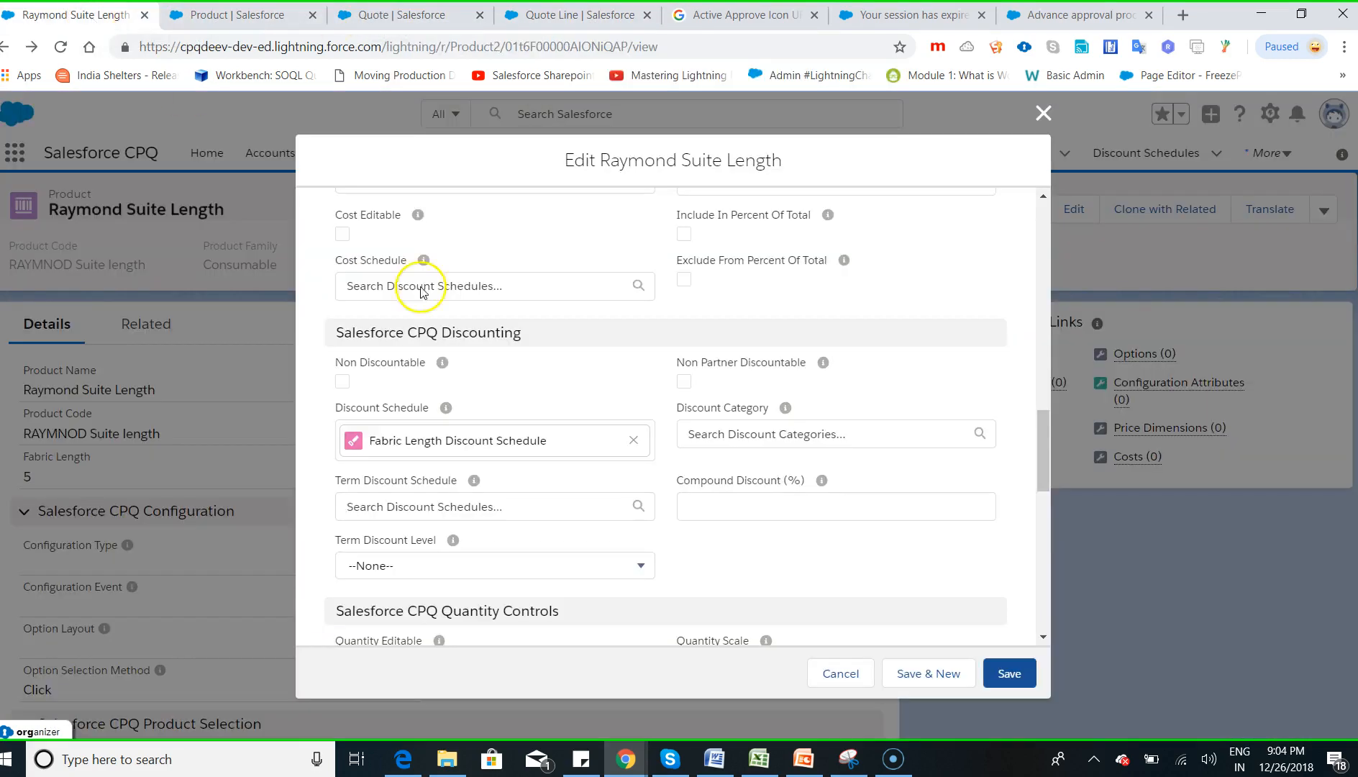
# Cancel the product edit and open the Fabric Length Discount Schedule linked in the product's discounting section.
pyautogui.click(839, 673)
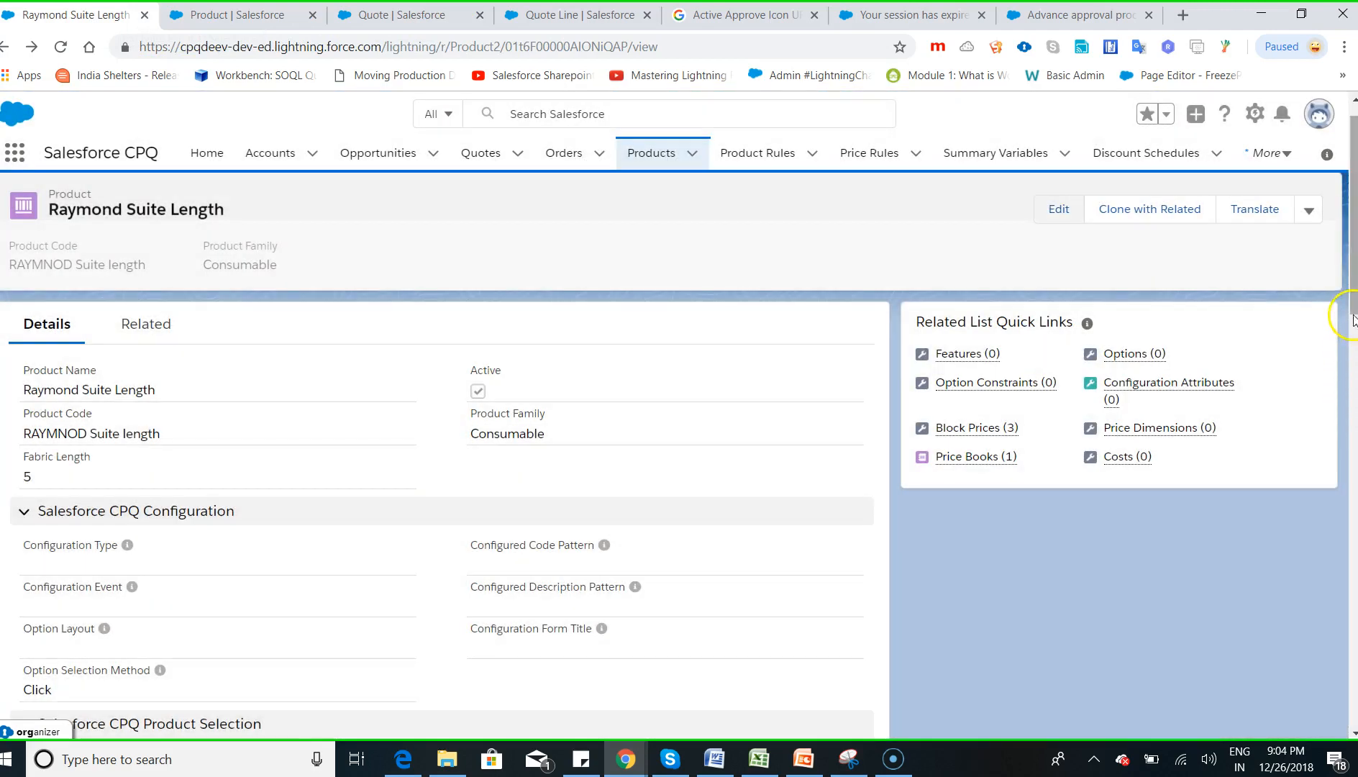
pyautogui.moveTo(1352, 311); pyautogui.dragTo(1354, 583)
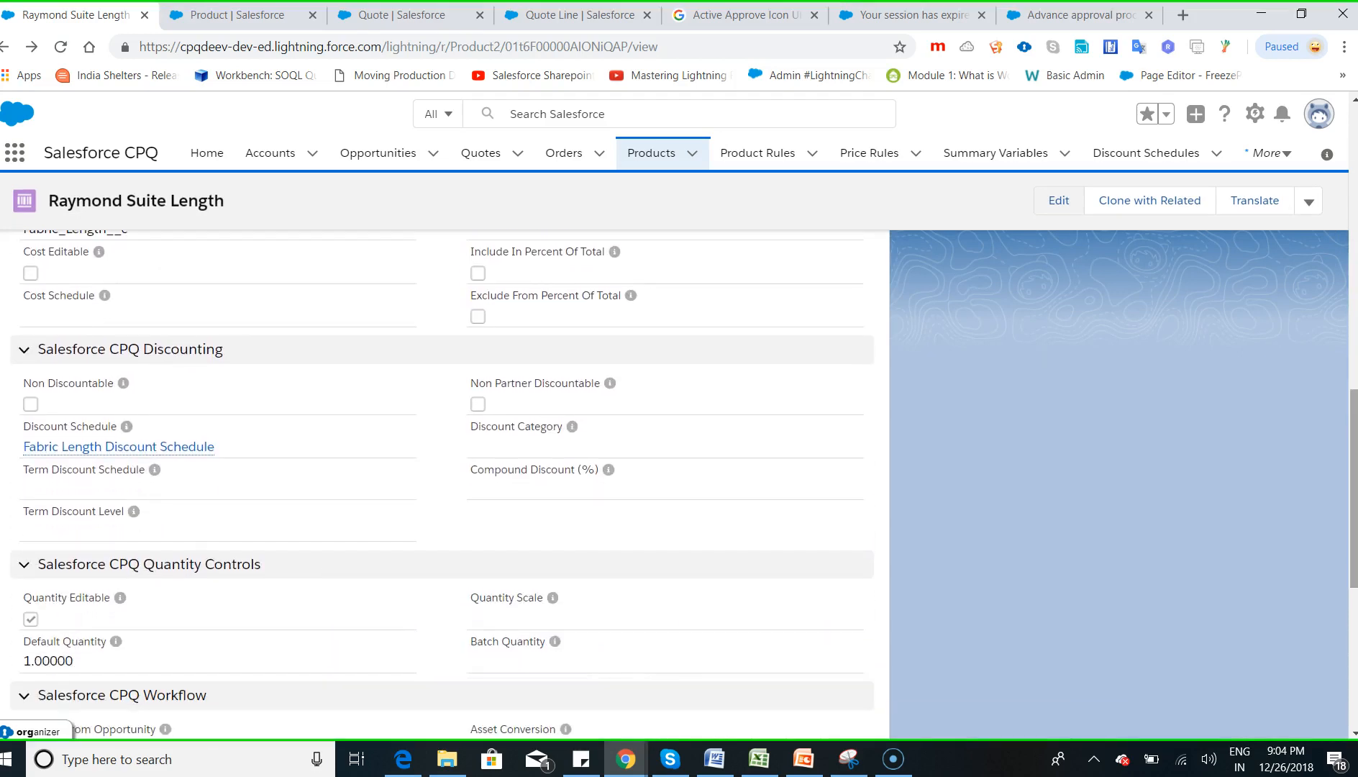
pyautogui.click(184, 447)
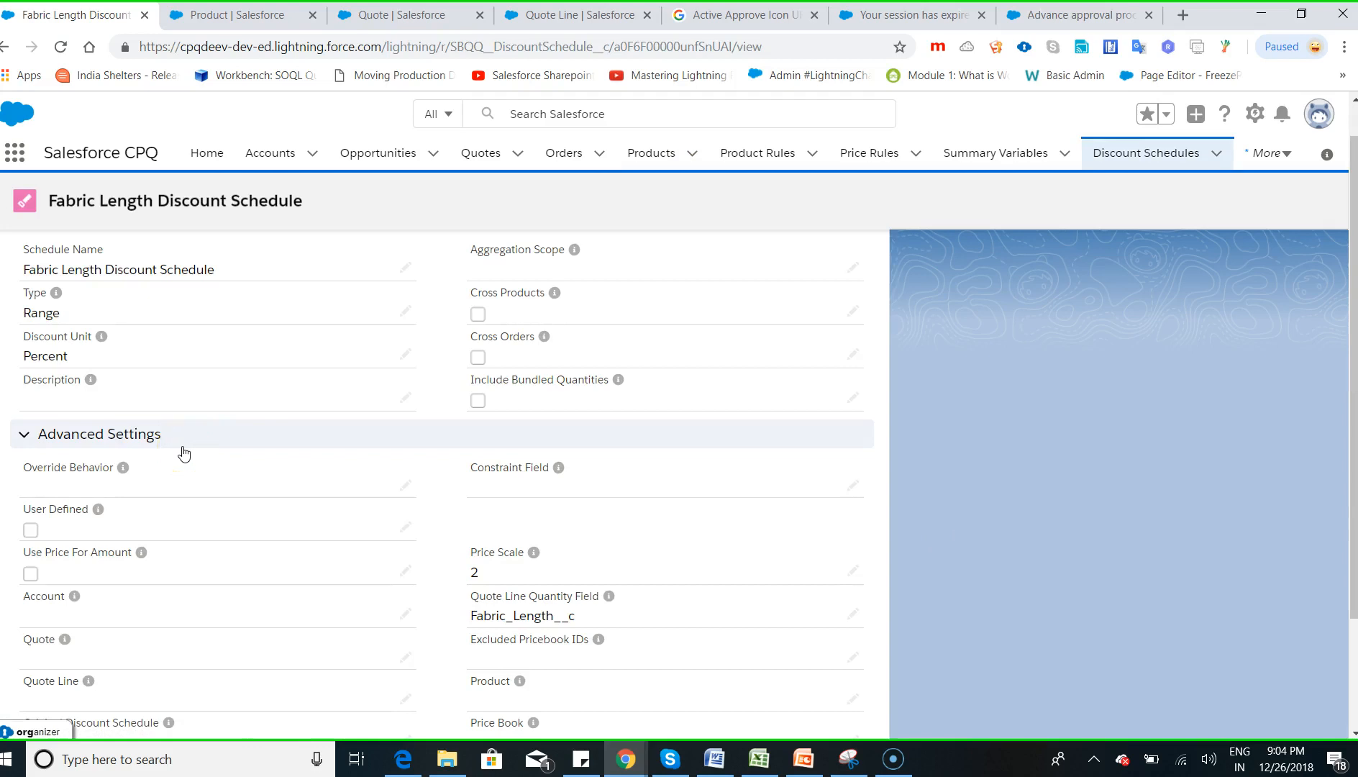
# Switch to the Quote Line object's fields in Setup and check the API name of the Fabric Length field.
pyautogui.click(557, 17)
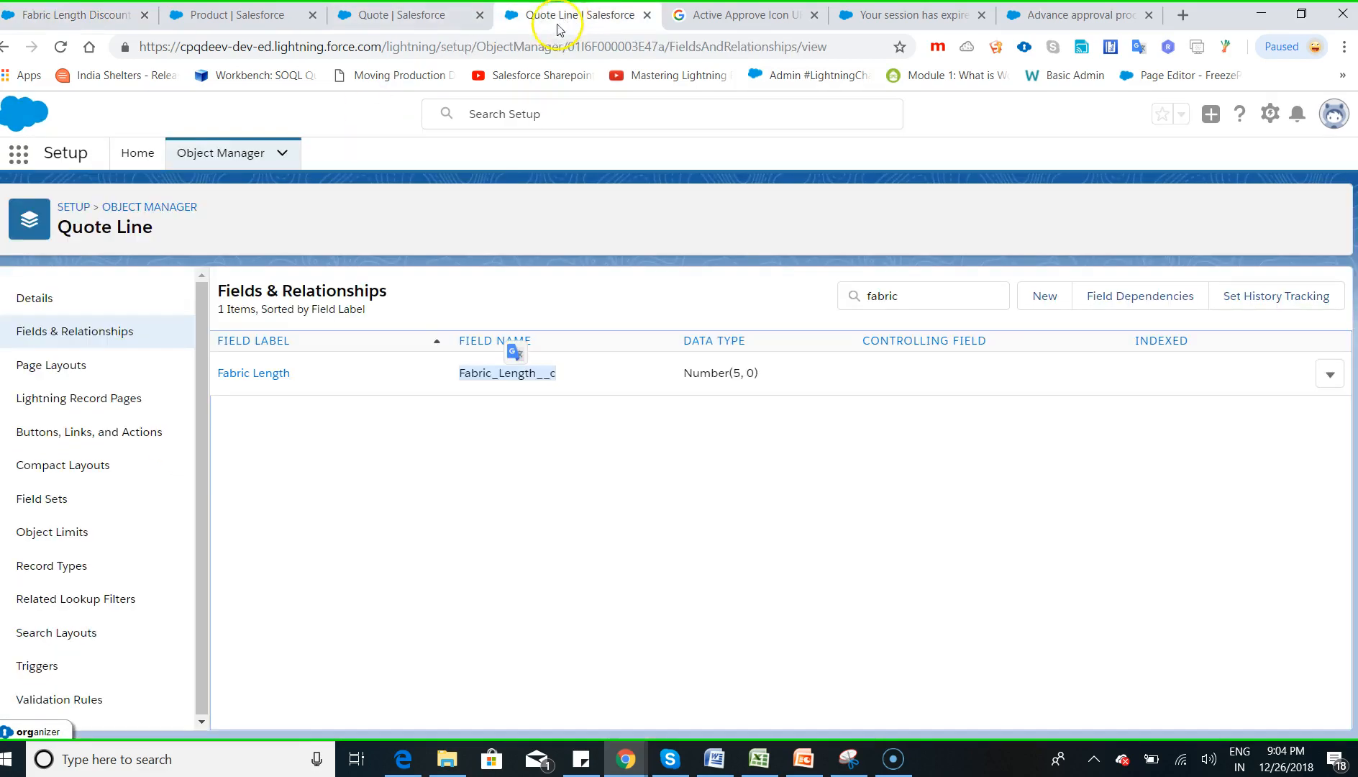
pyautogui.click(411, 412)
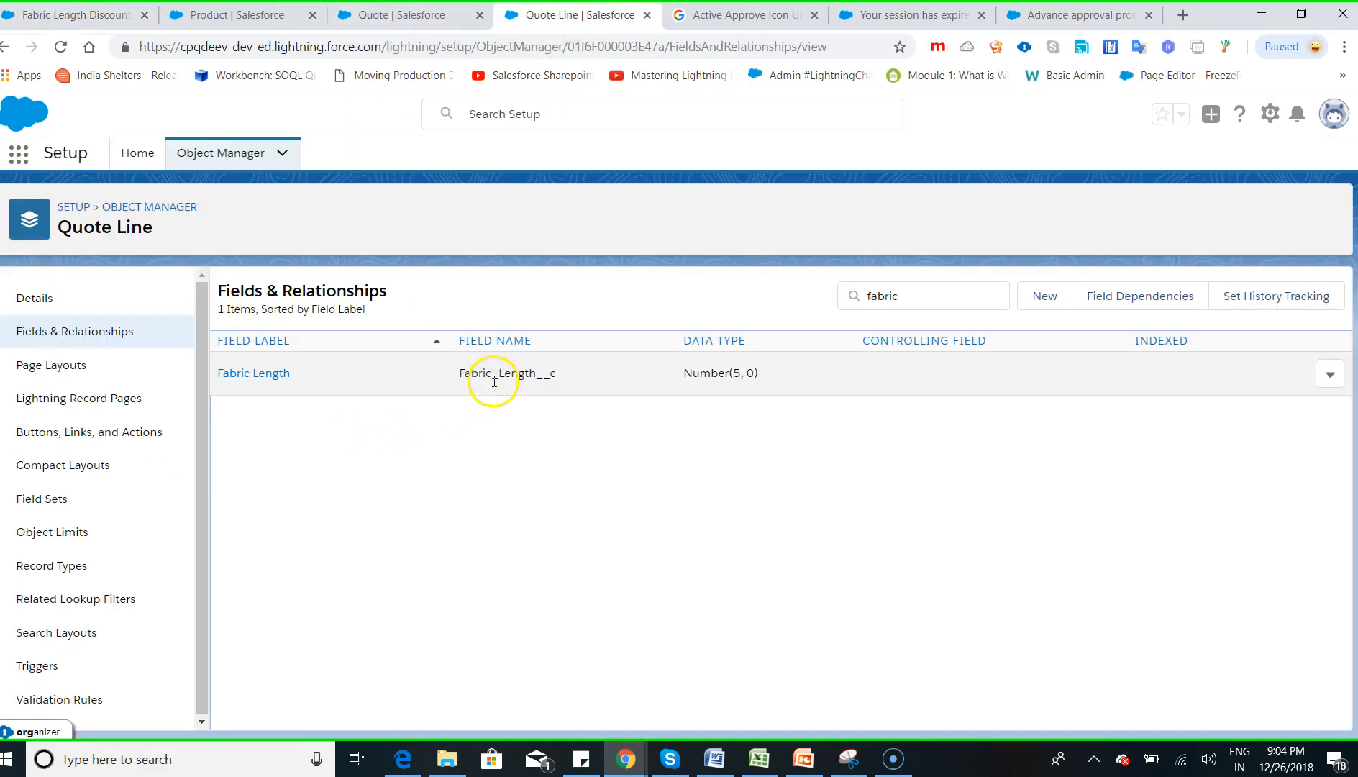
pyautogui.doubleClick(494, 378)
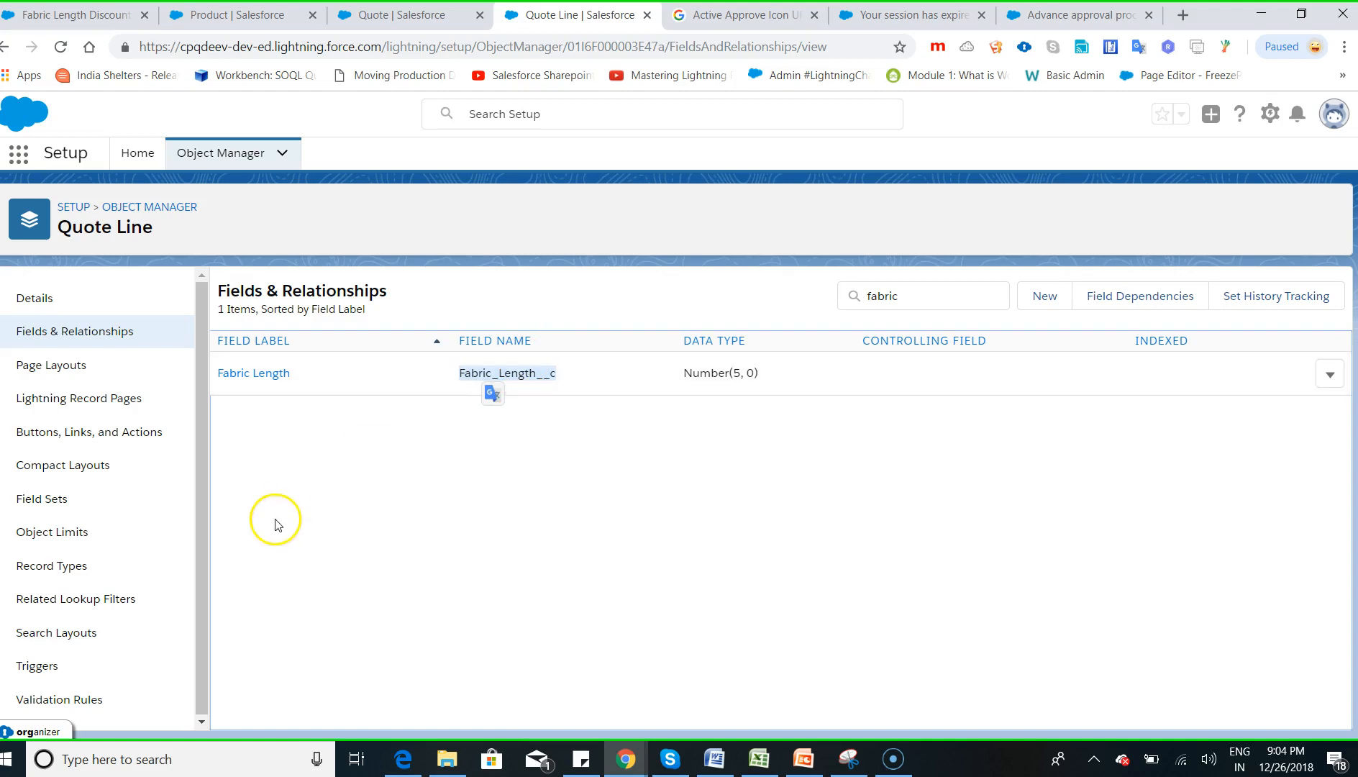
# Open the Quote Line's Line Editor field set, check that Fabric Length is included, and save the field set.
pyautogui.click(58, 506)
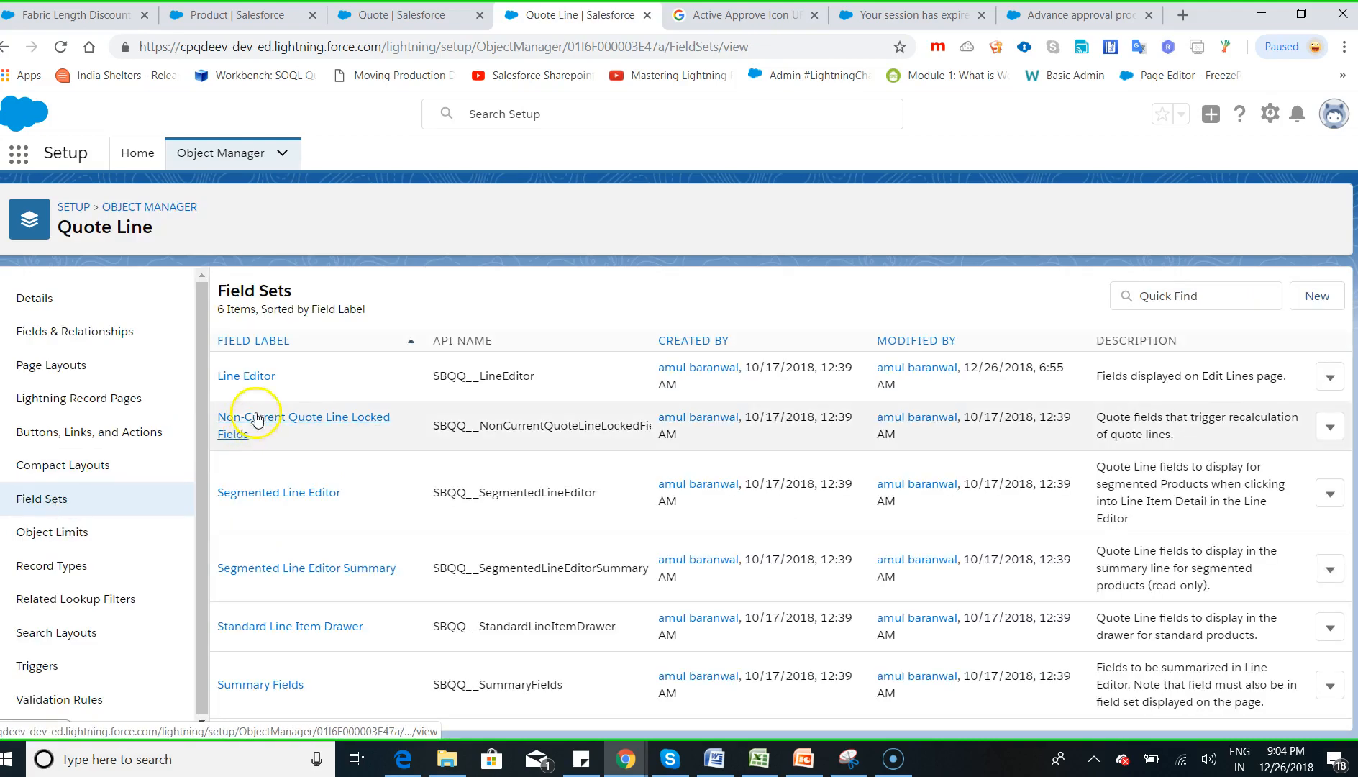
pyautogui.click(252, 379)
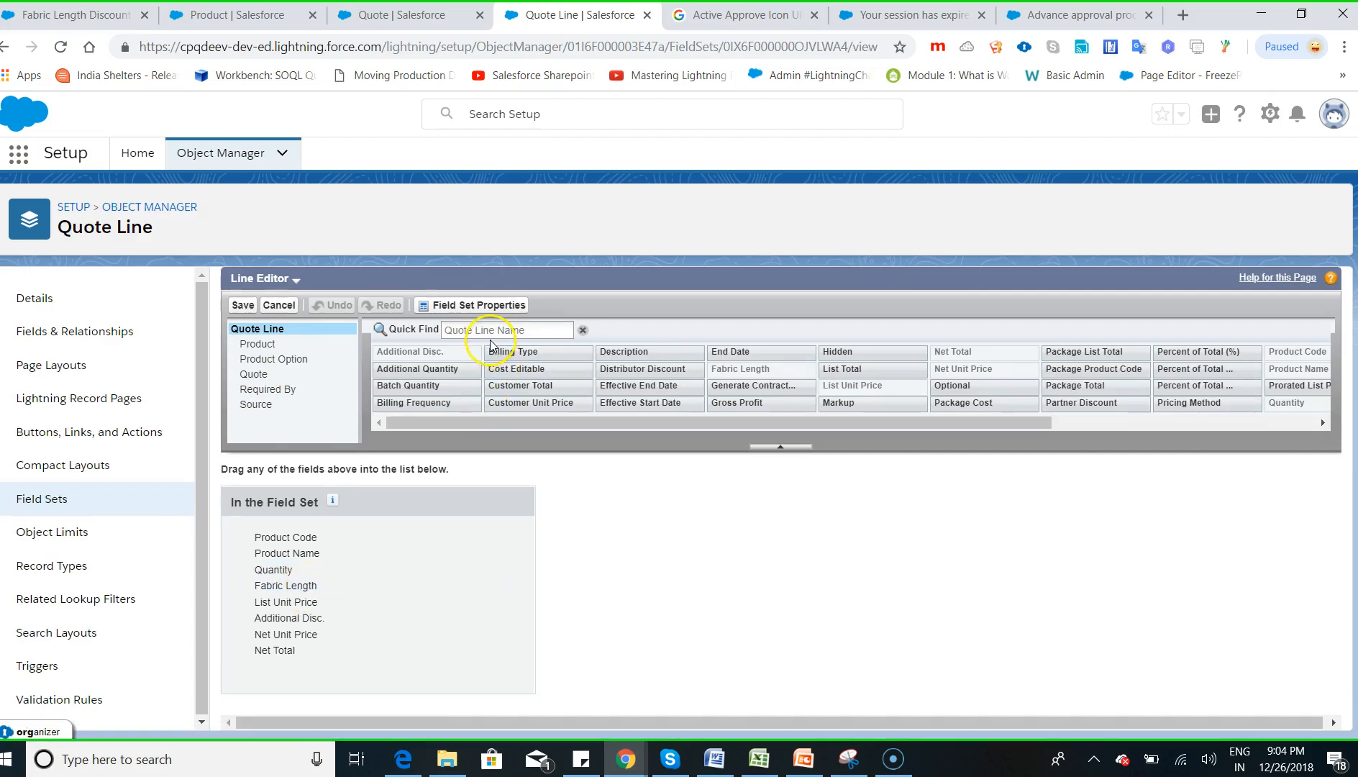
pyautogui.click(468, 330)
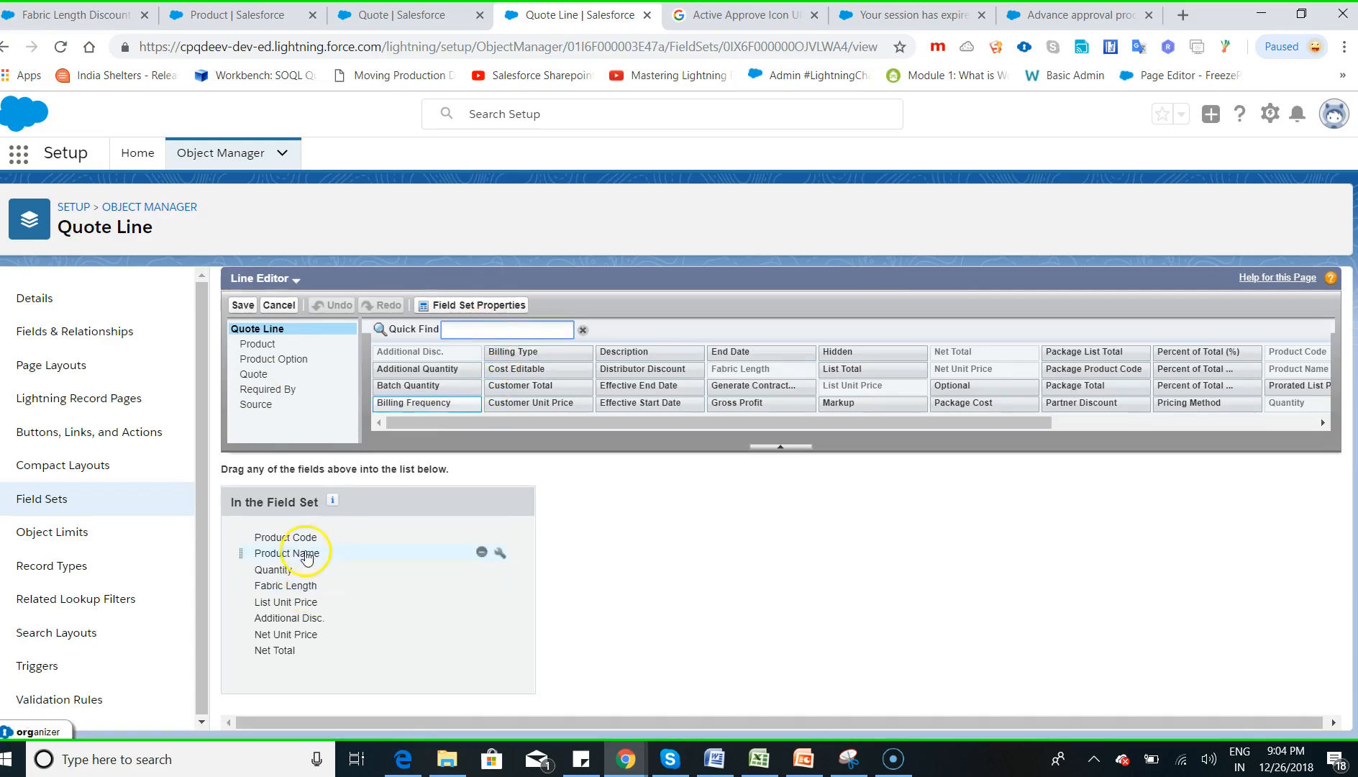
pyautogui.click(244, 306)
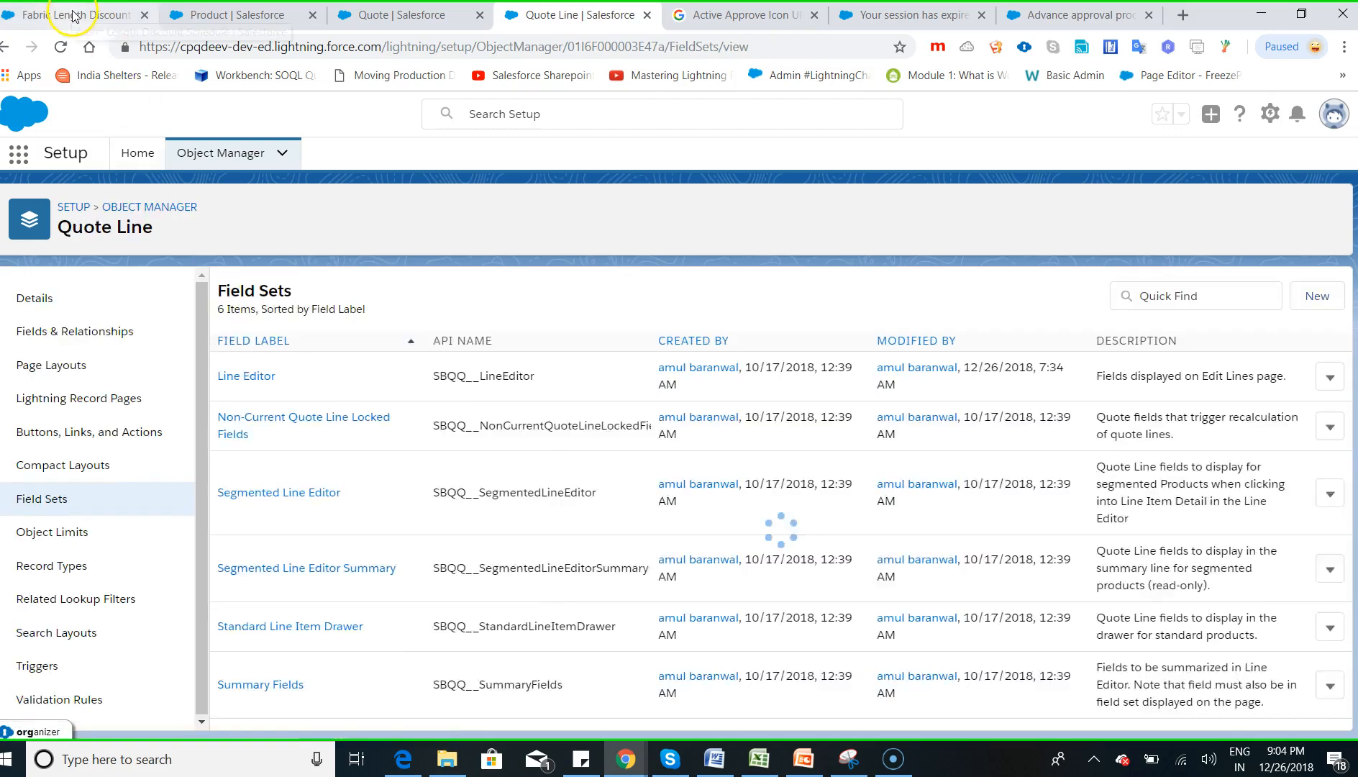
# Return to the quote line editor and delete the Raymond Suite Length line from the quote.
pyautogui.click(74, 16)
pyautogui.click(248, 15)
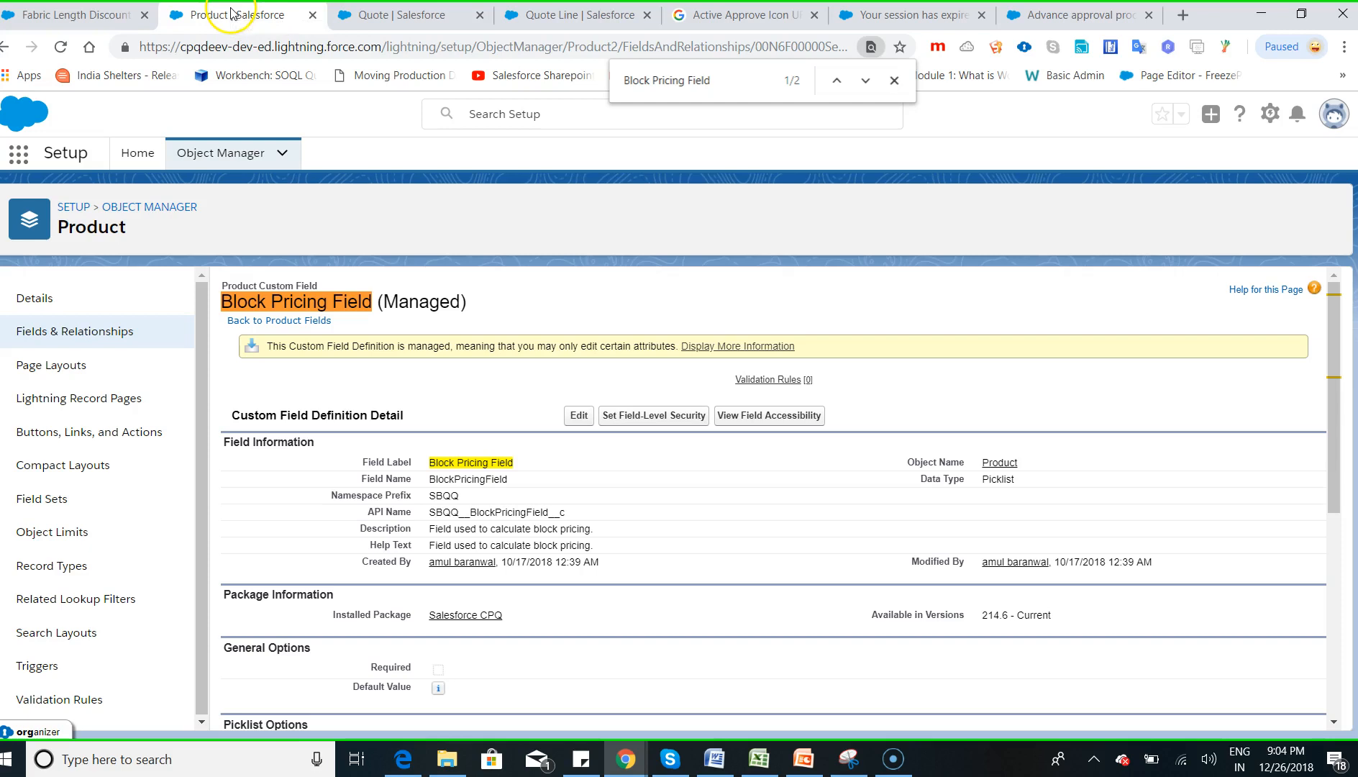
pyautogui.click(584, 15)
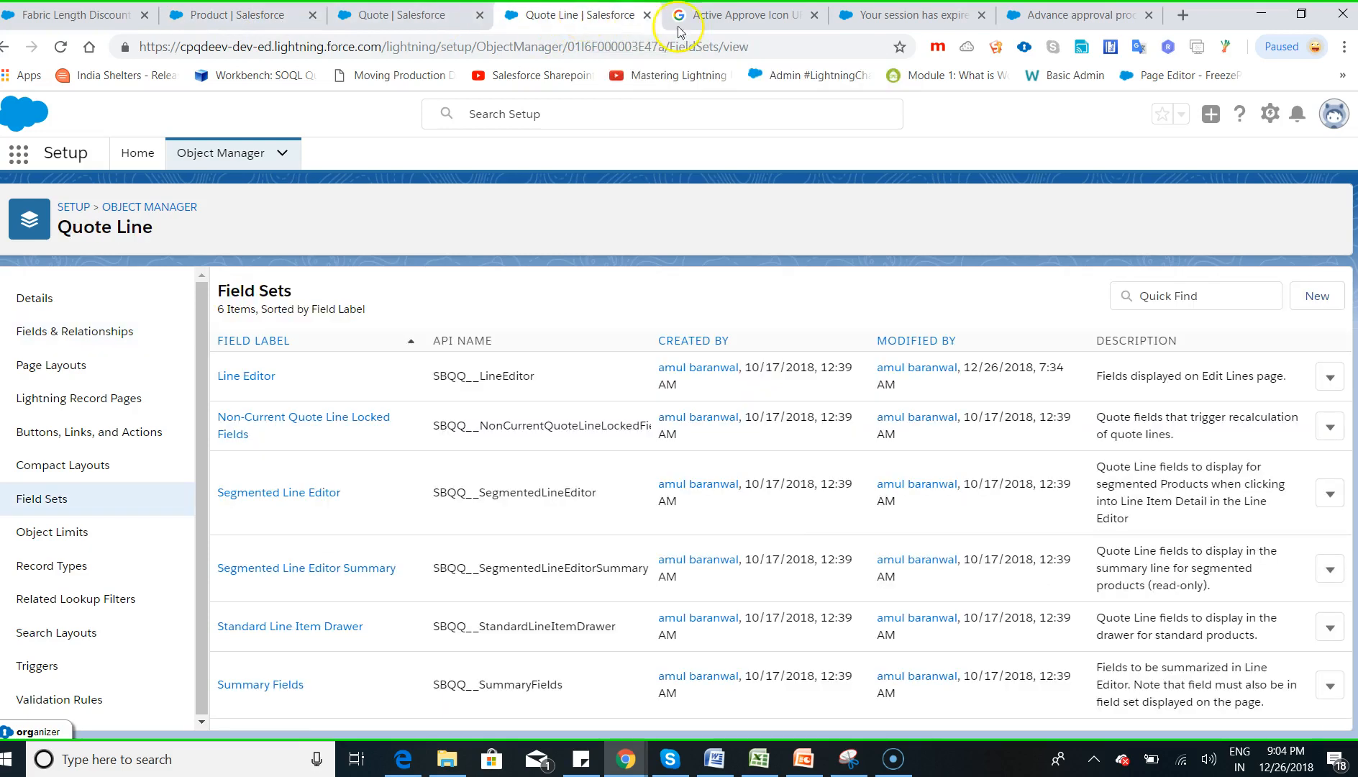
pyautogui.click(440, 15)
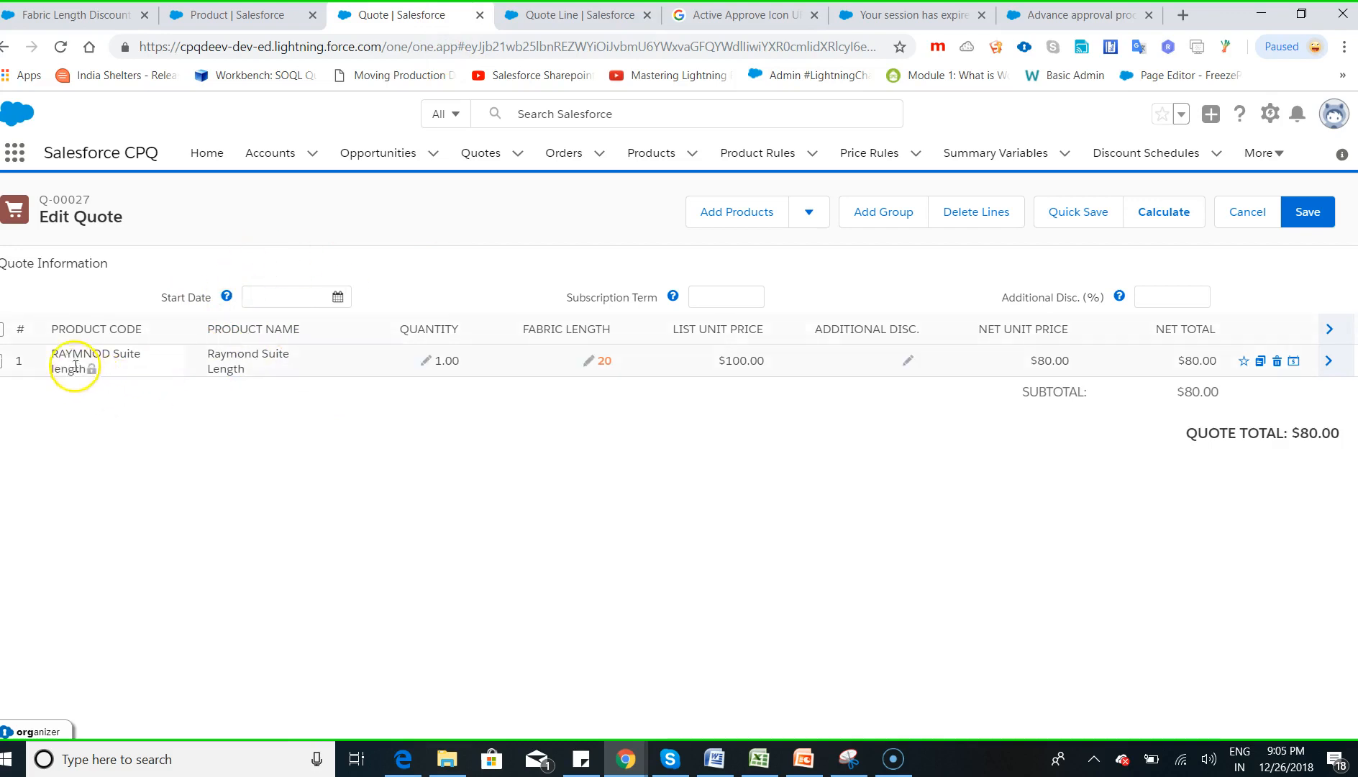
pyautogui.click(1276, 361)
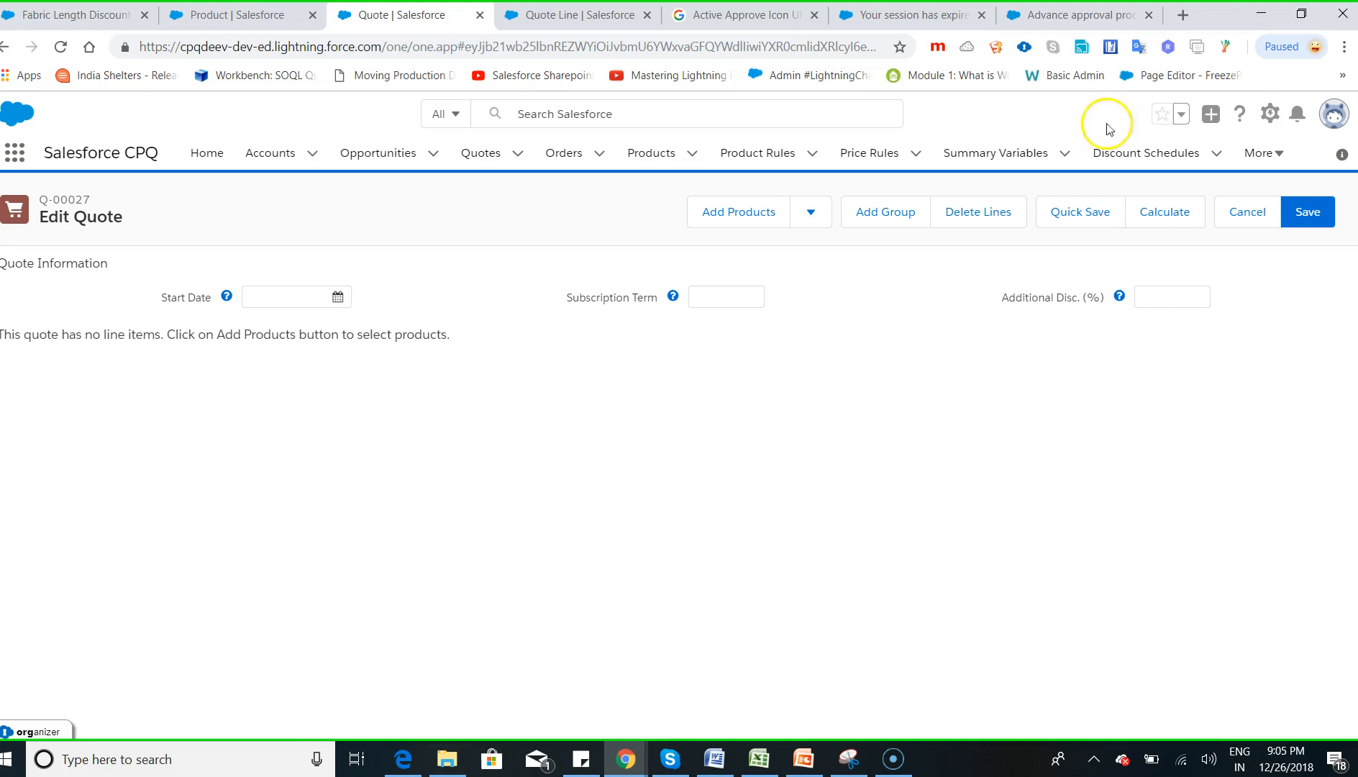
# Return to the Fabric Length Discount Schedule record and review its type, discount unit and Quote Line Quantity Field.
pyautogui.click(588, 10)
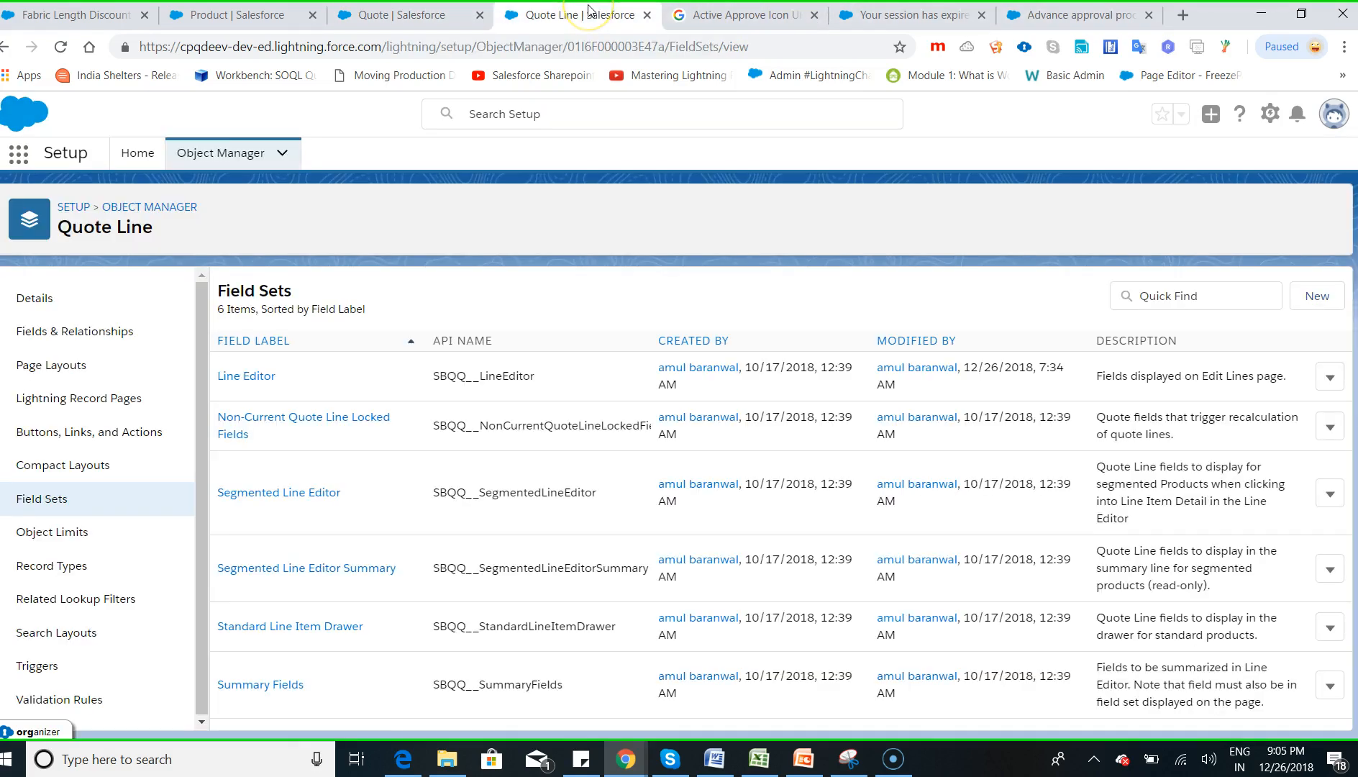
pyautogui.click(98, 9)
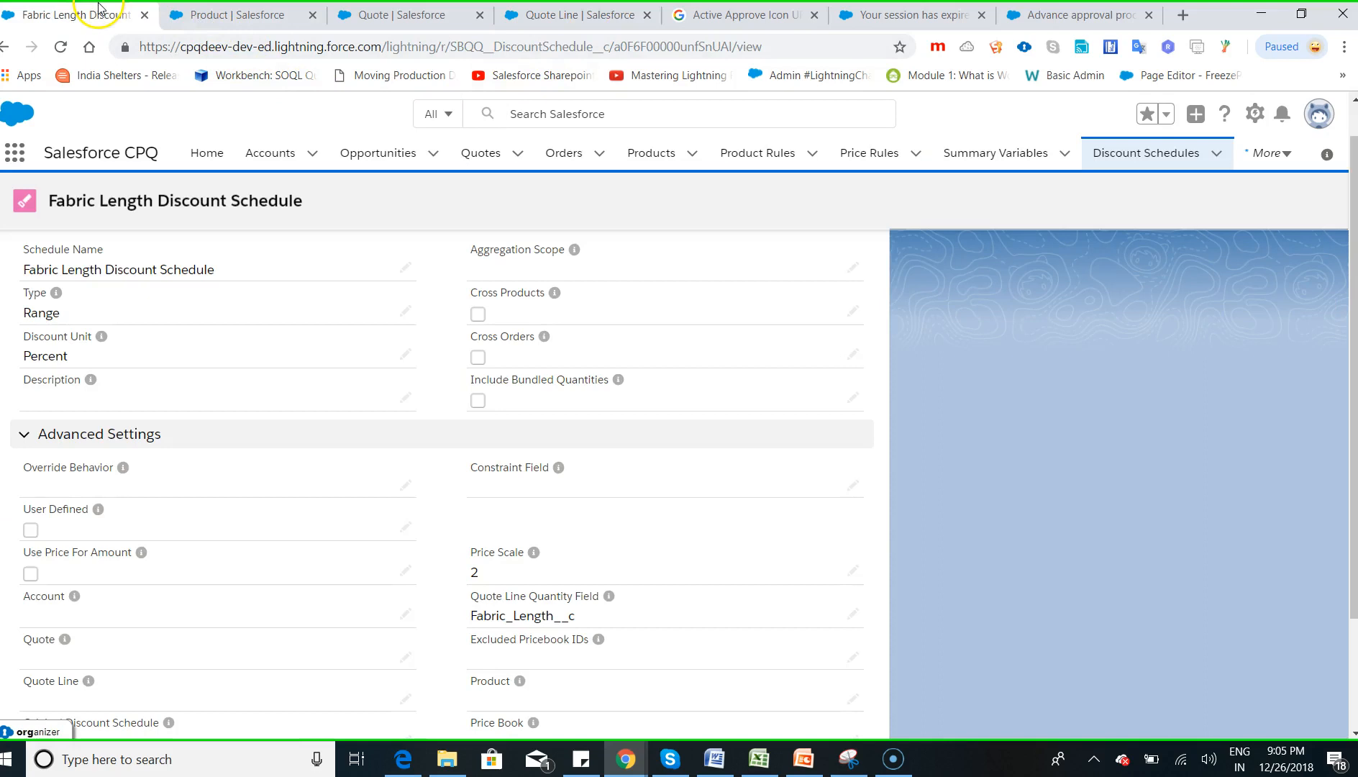
pyautogui.moveTo(1352, 519); pyautogui.dragTo(1328, 397)
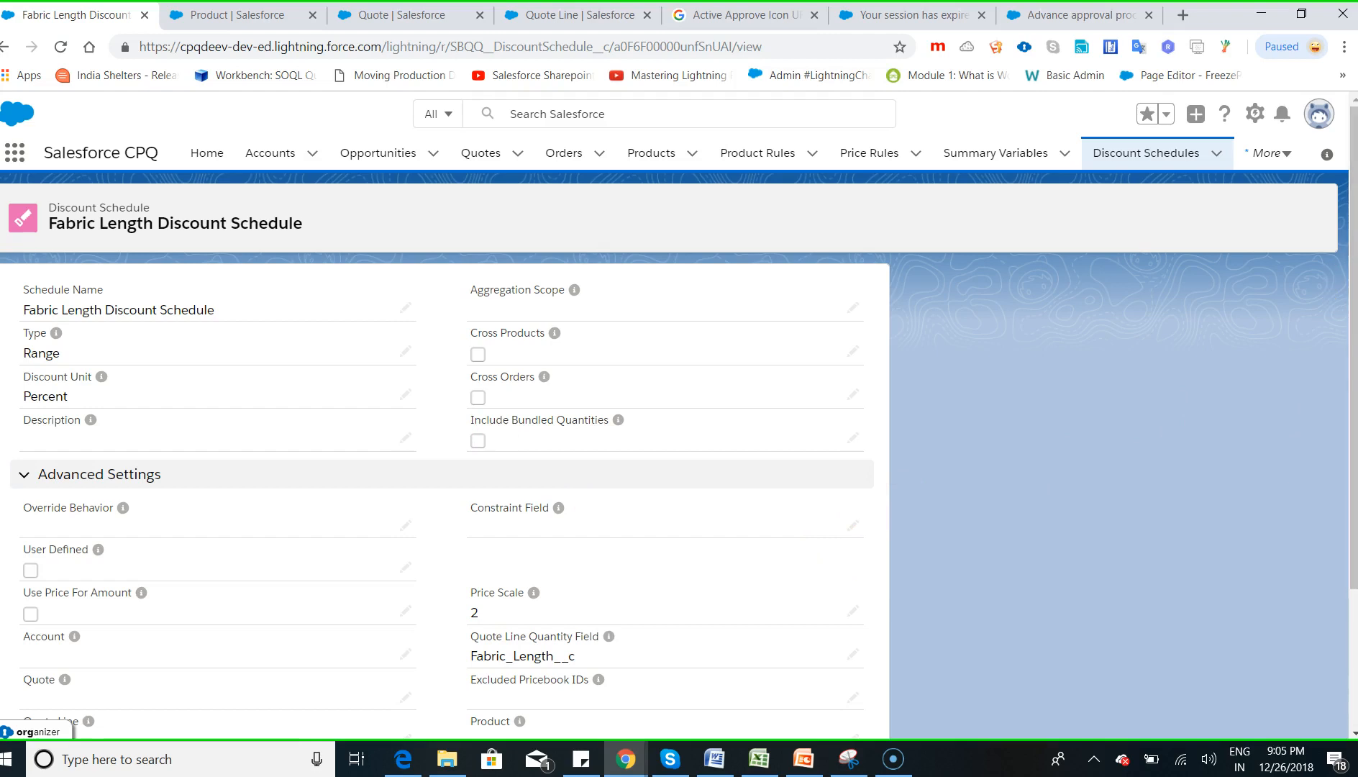
# Check the schedule's Quote Line Quantity Field, then open the Quote Line object's Line Editor field set and examine its fields.
pyautogui.moveTo(471, 638); pyautogui.dragTo(606, 636)
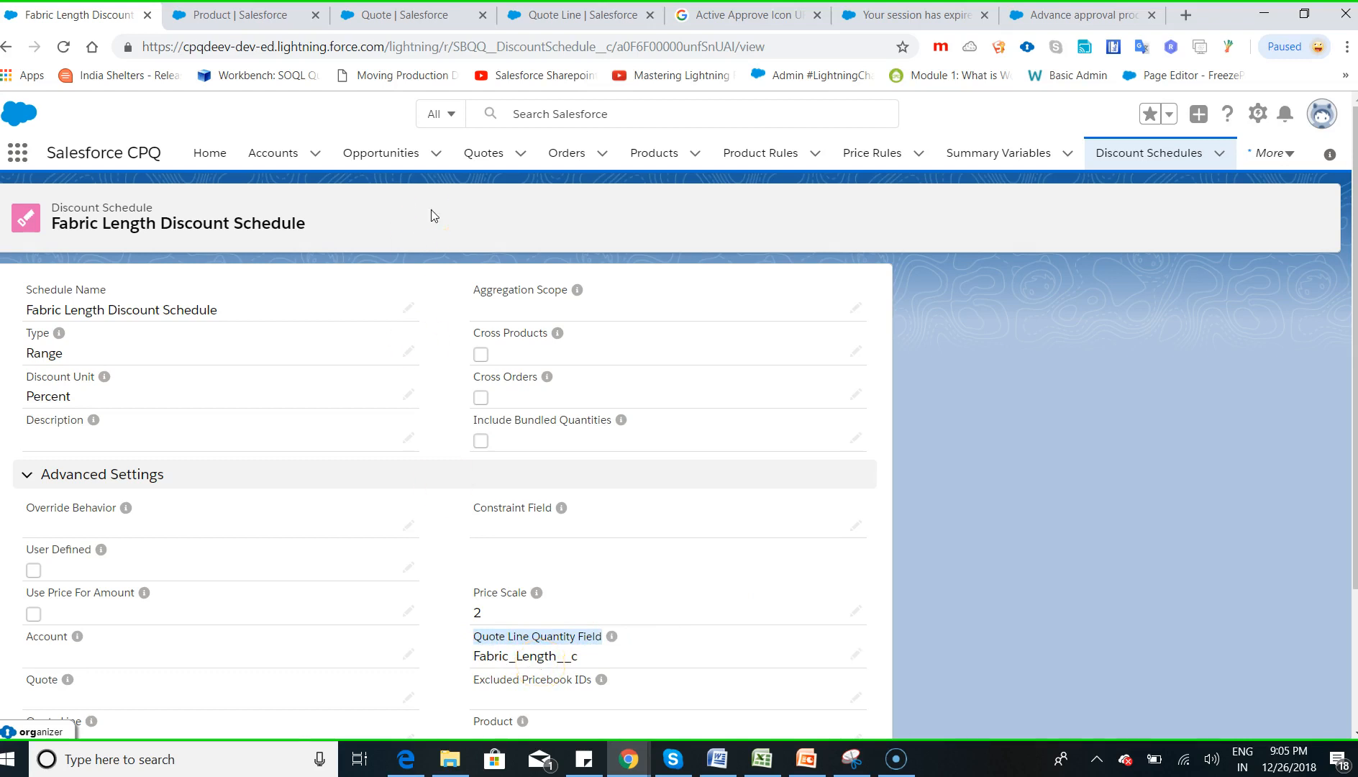
pyautogui.click(595, 14)
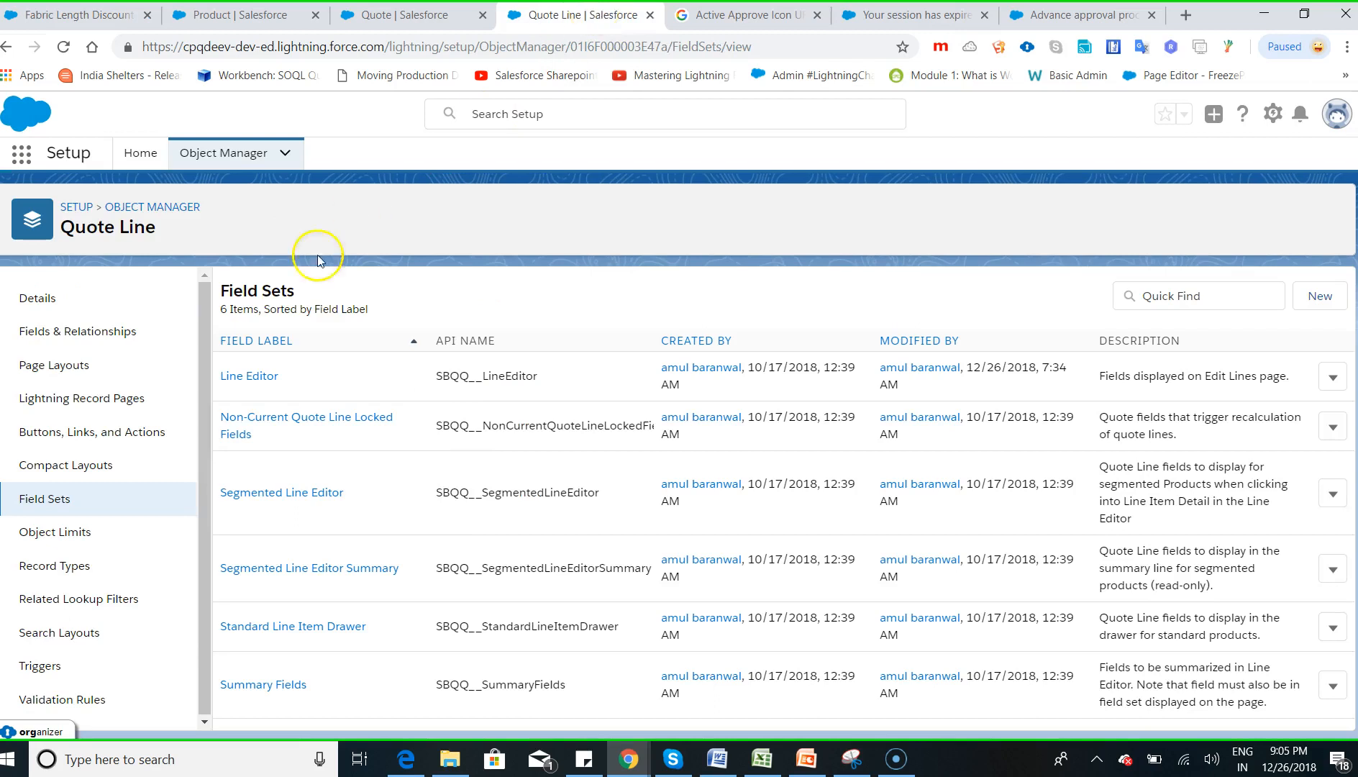
pyautogui.click(239, 378)
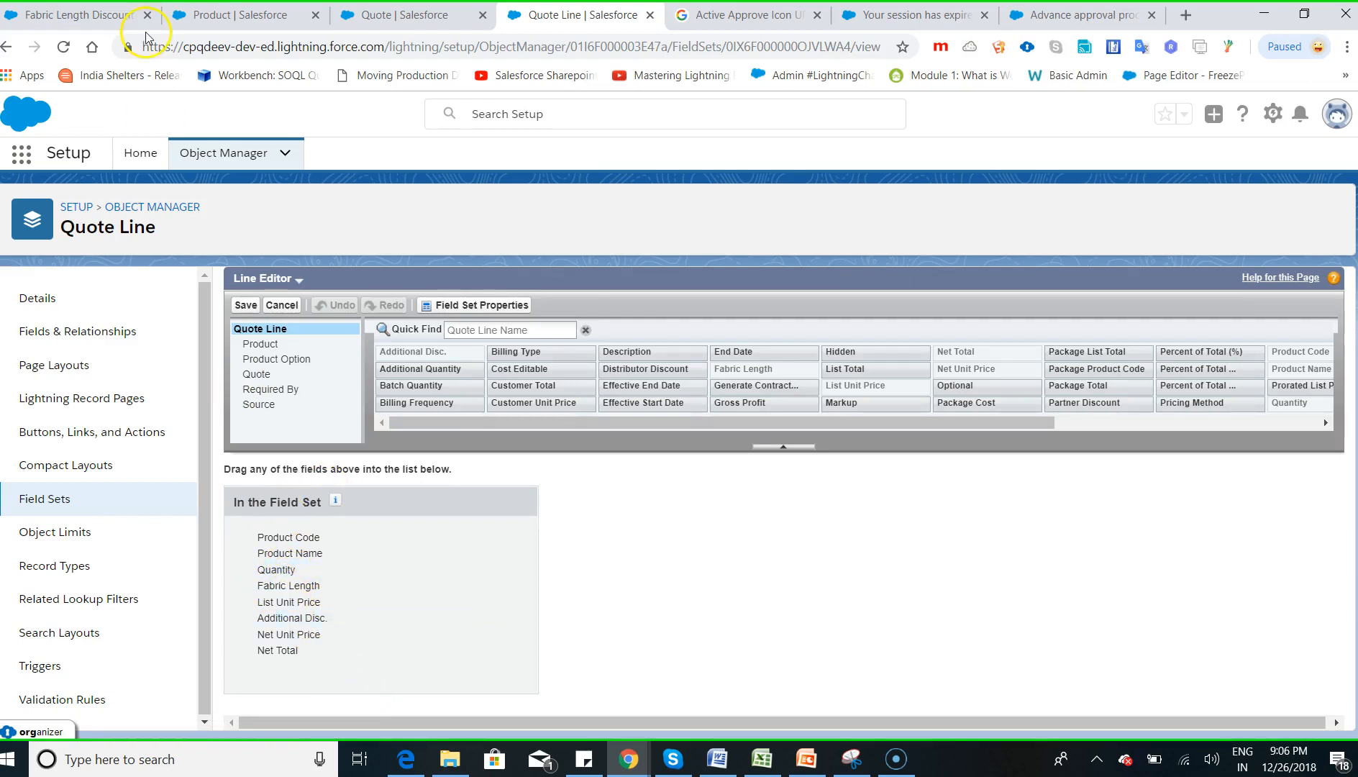
pyautogui.click(87, 14)
pyautogui.click(209, 18)
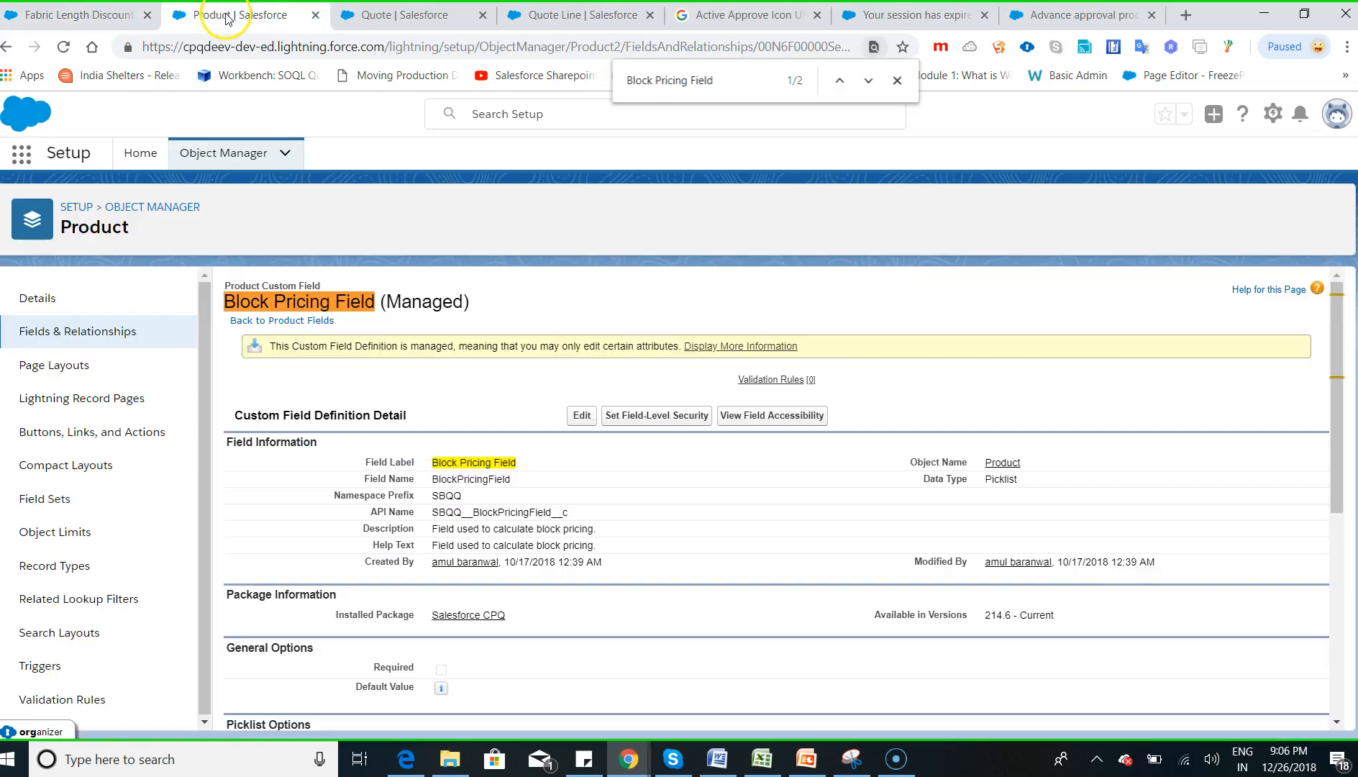
pyautogui.click(594, 13)
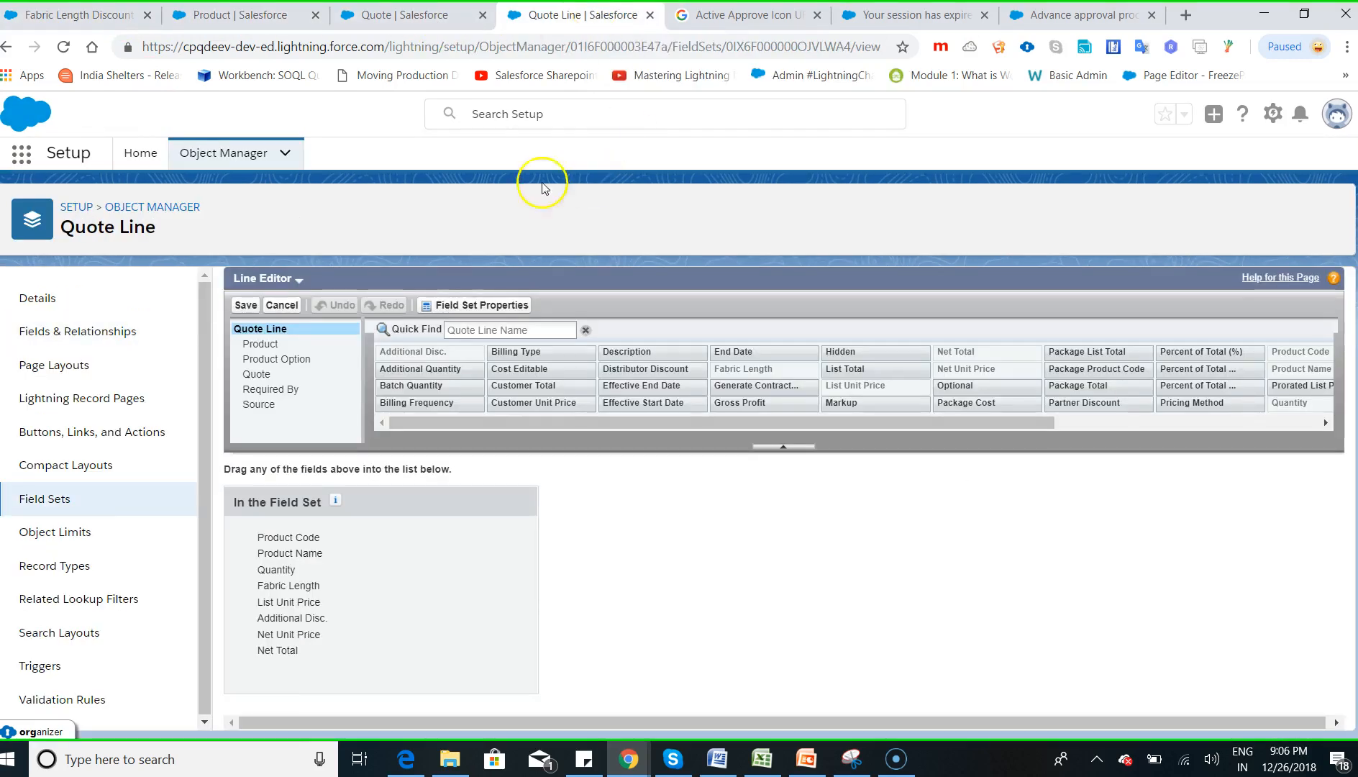
# Return to the quote line editor and add the Raymond Suite Length product to the quote.
pyautogui.click(402, 15)
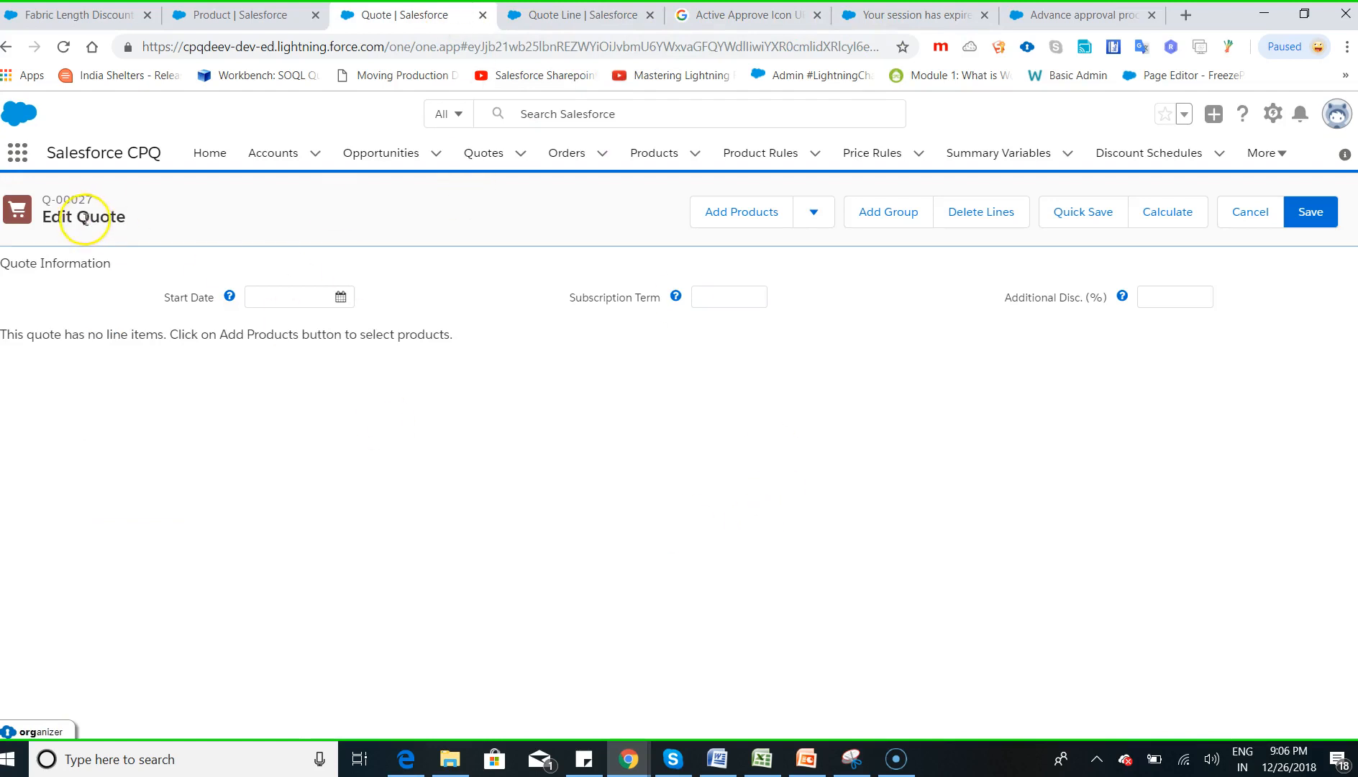
pyautogui.click(738, 223)
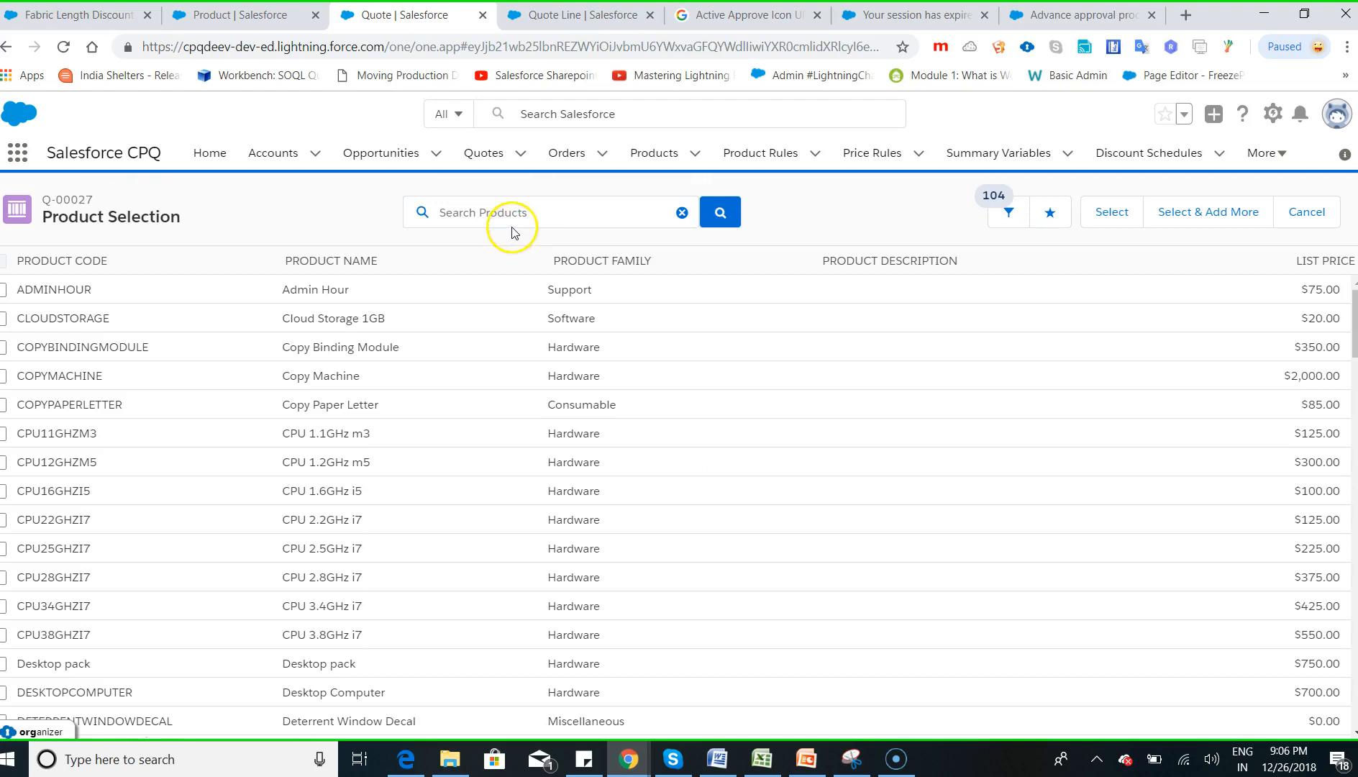
pyautogui.click(507, 216)
pyautogui.write('Ray')
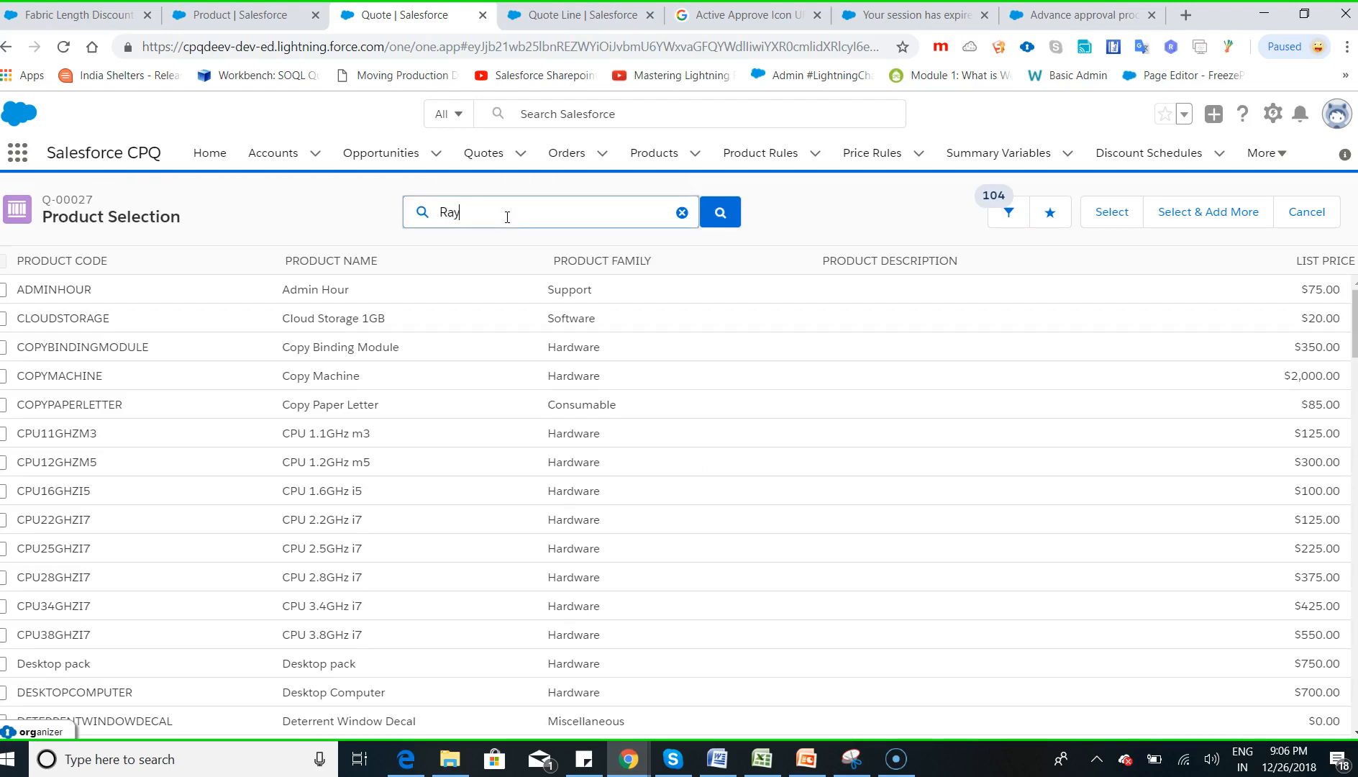
pyautogui.click(485, 261)
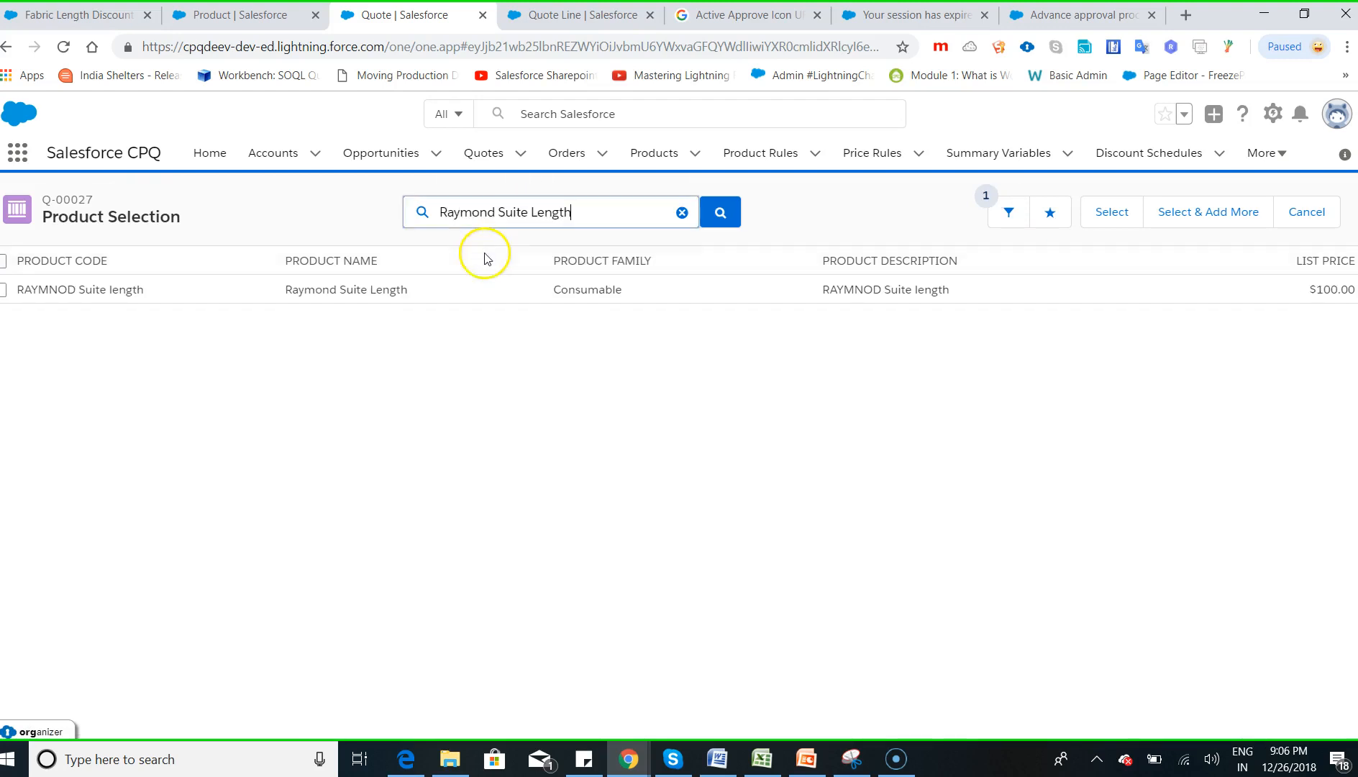
pyautogui.click(4, 290)
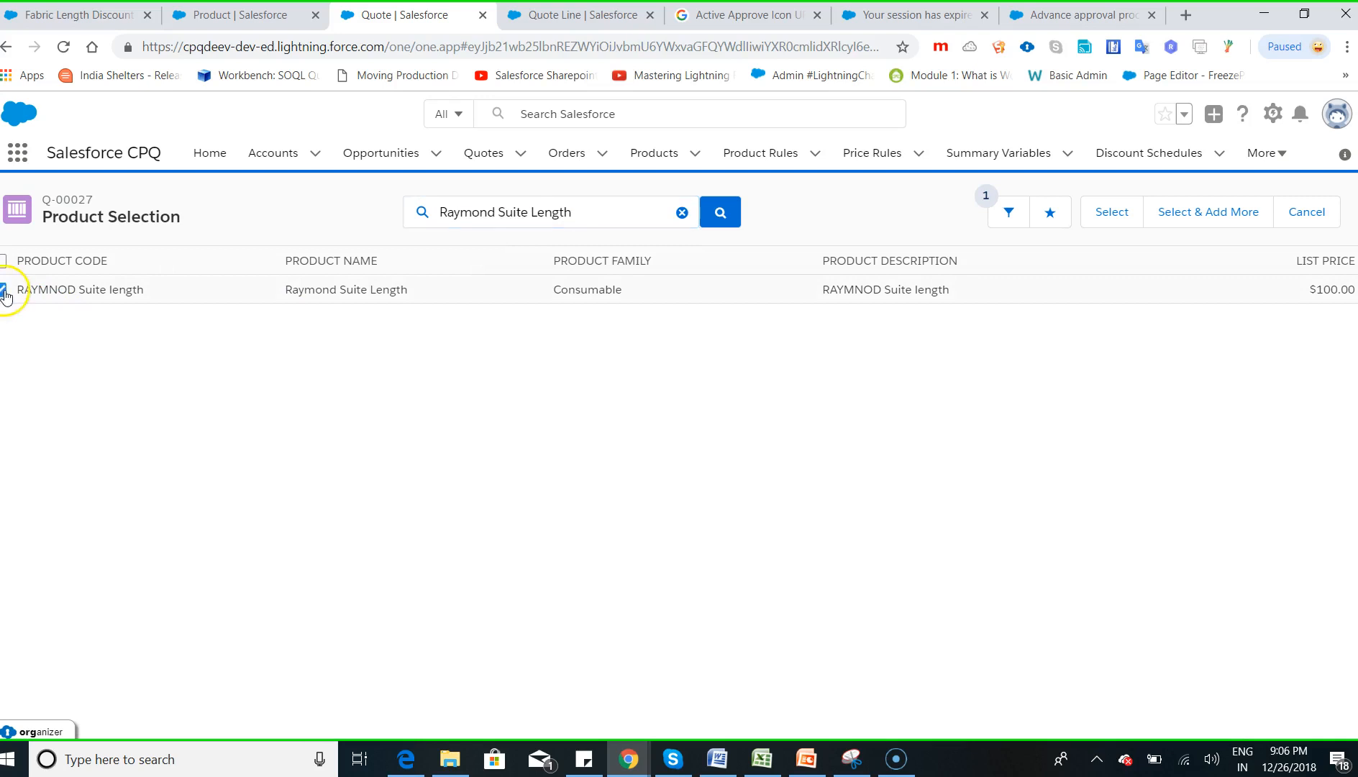
pyautogui.click(1116, 220)
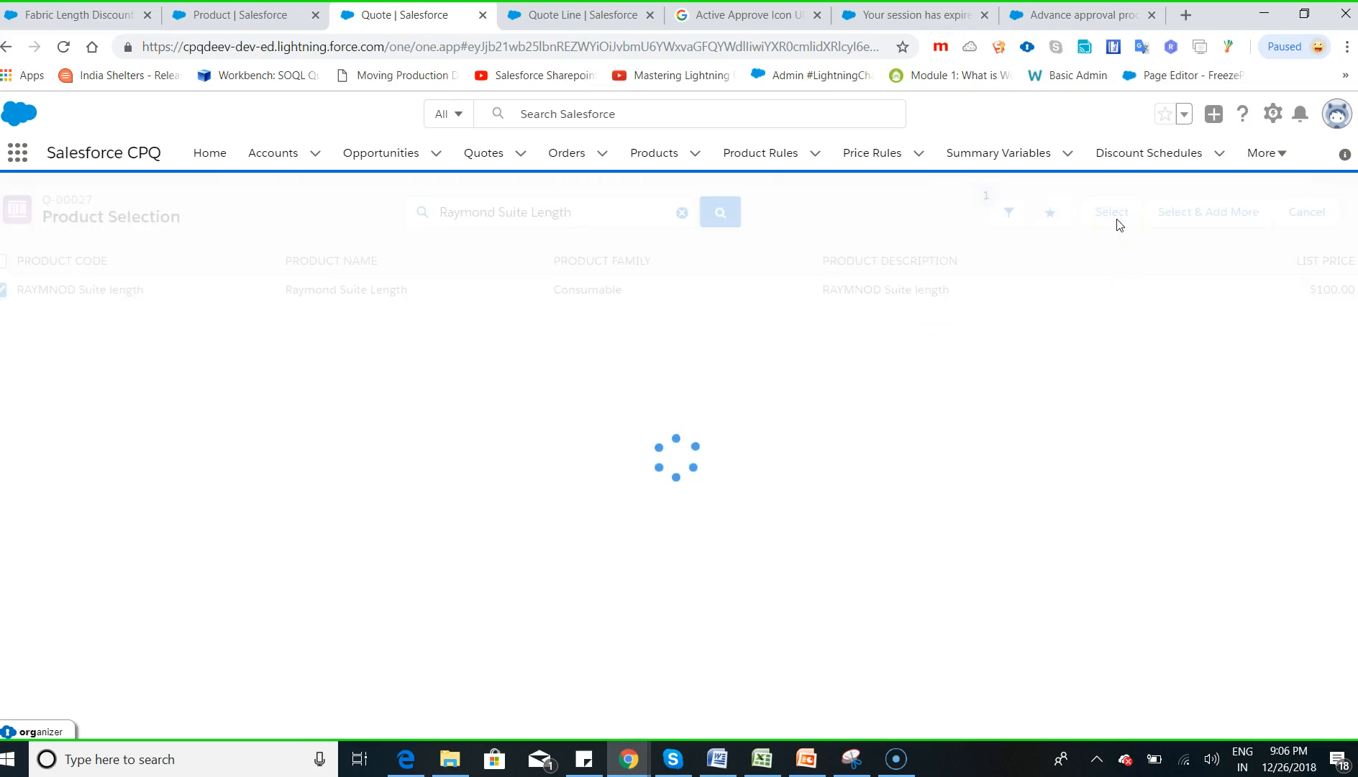
pyautogui.click(696, 541)
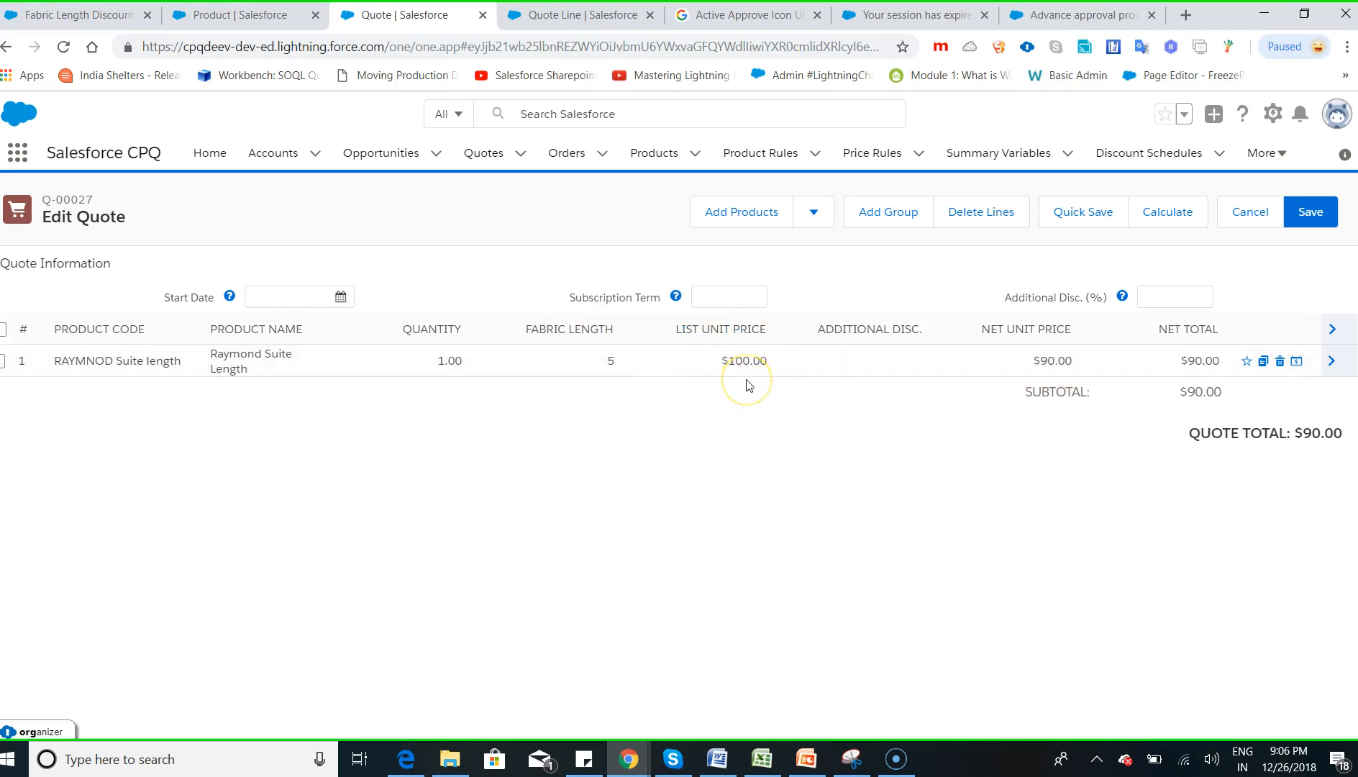
# Review the Fabric Length Discount Schedule record, then go back to the Raymond Suite Length product and check its pricing and discounting fields.
pyautogui.click(110, 18)
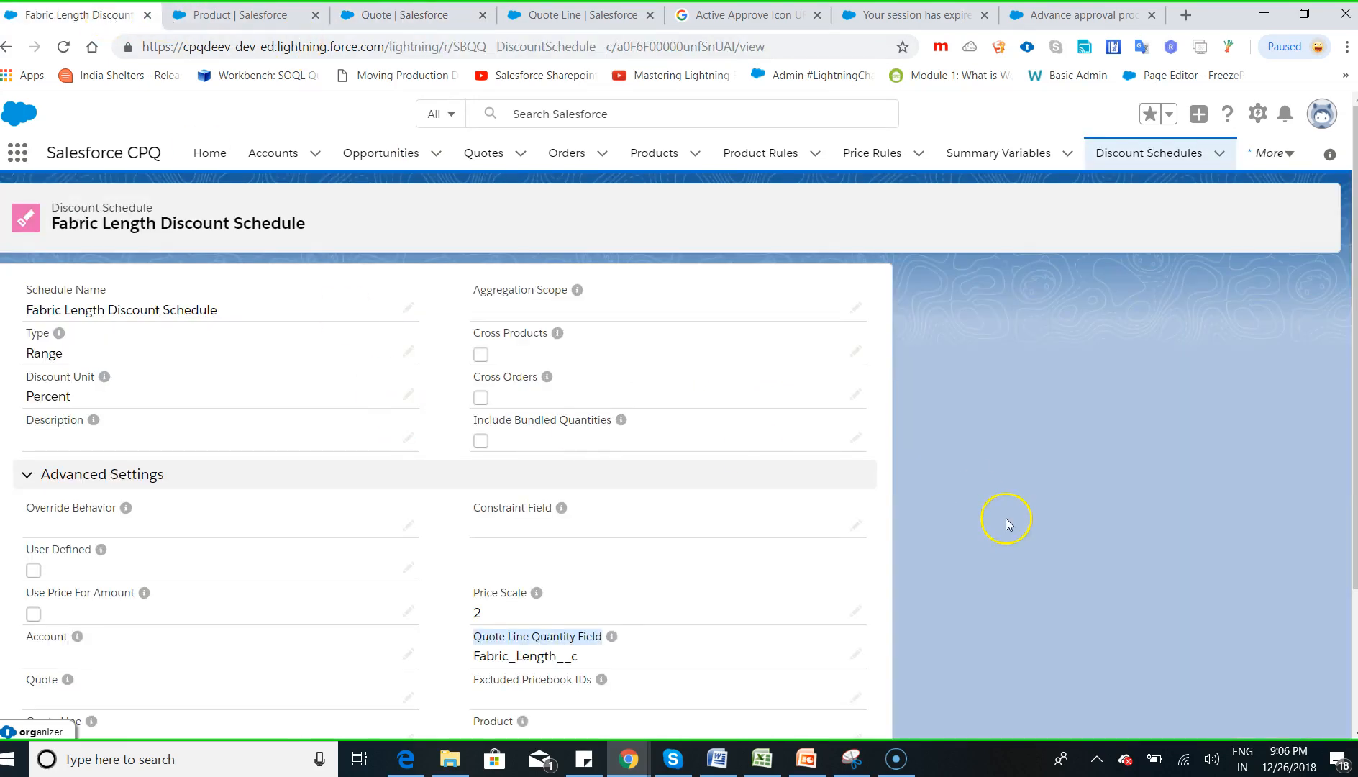
pyautogui.scroll(-3, 1351, 408)
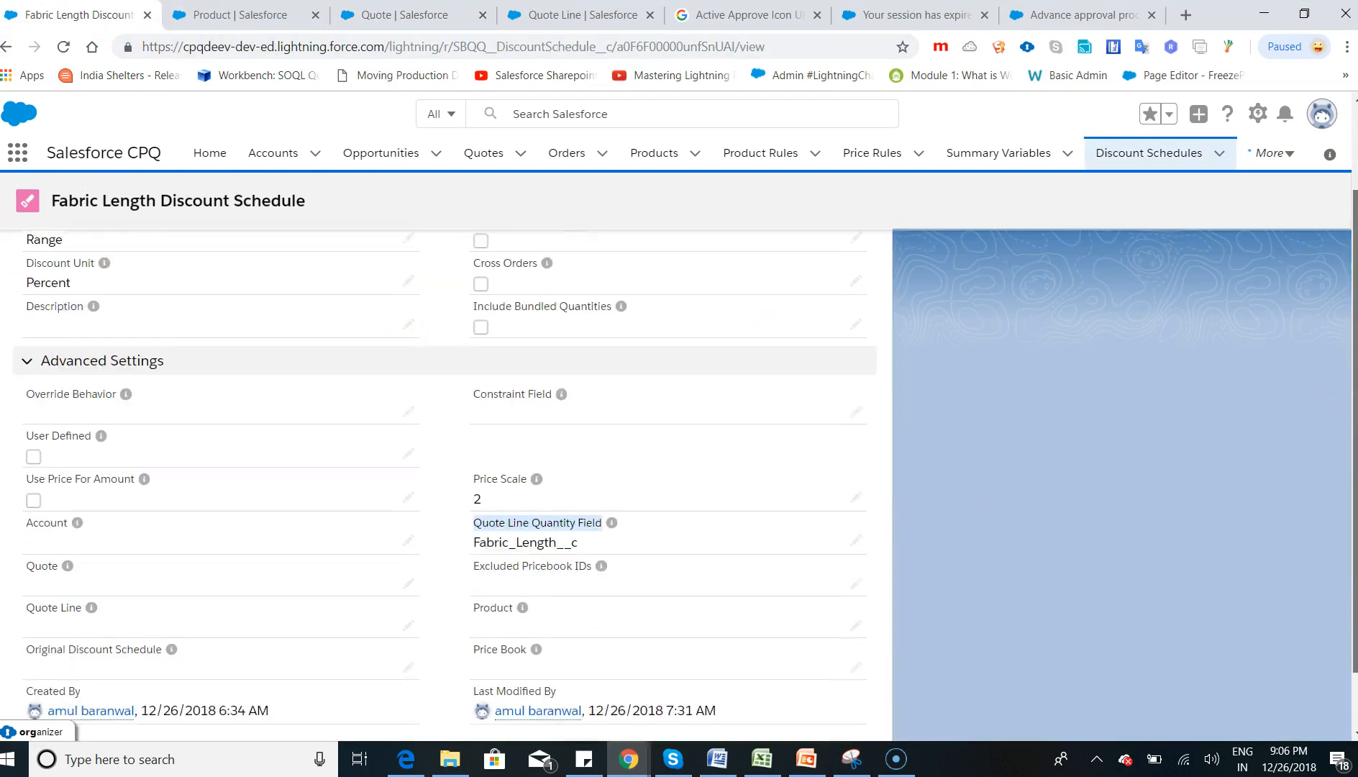
pyautogui.scroll(3, 1350, 409)
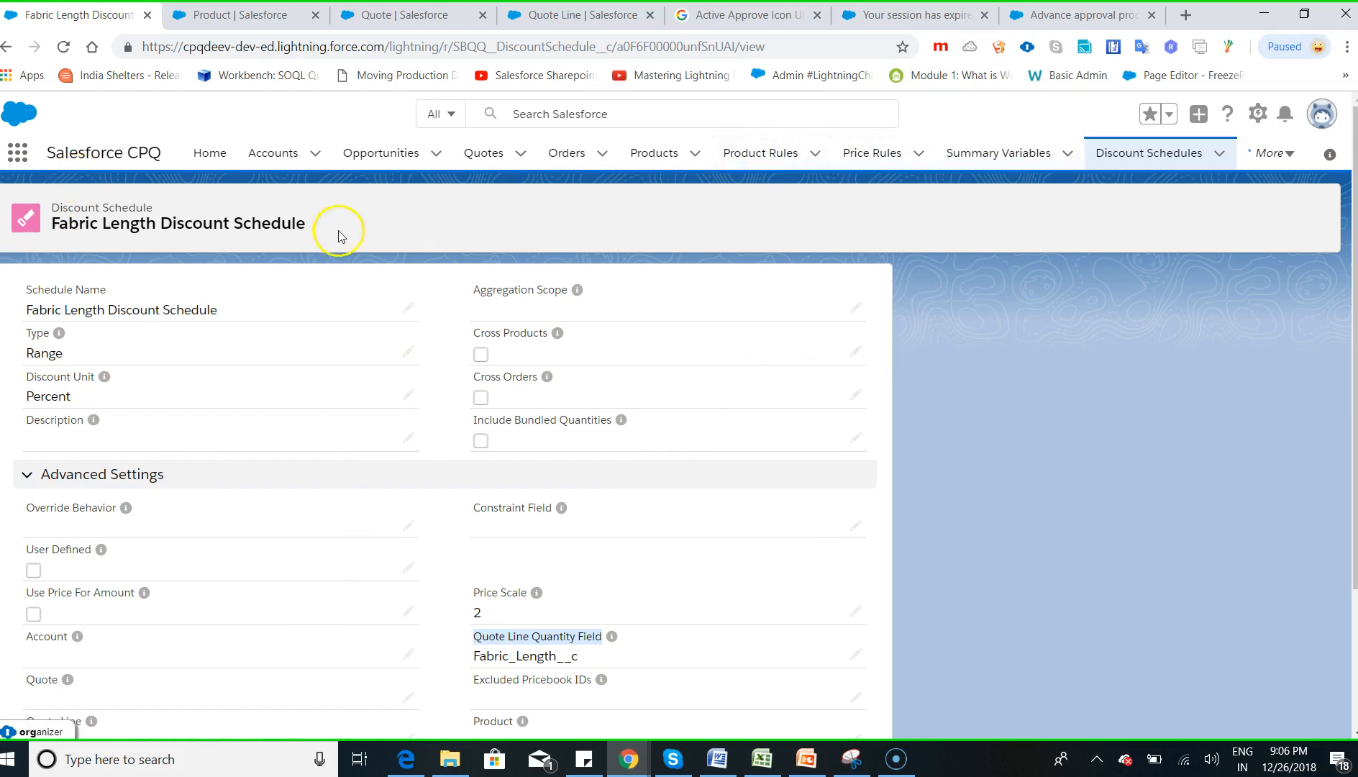
pyautogui.click(9, 48)
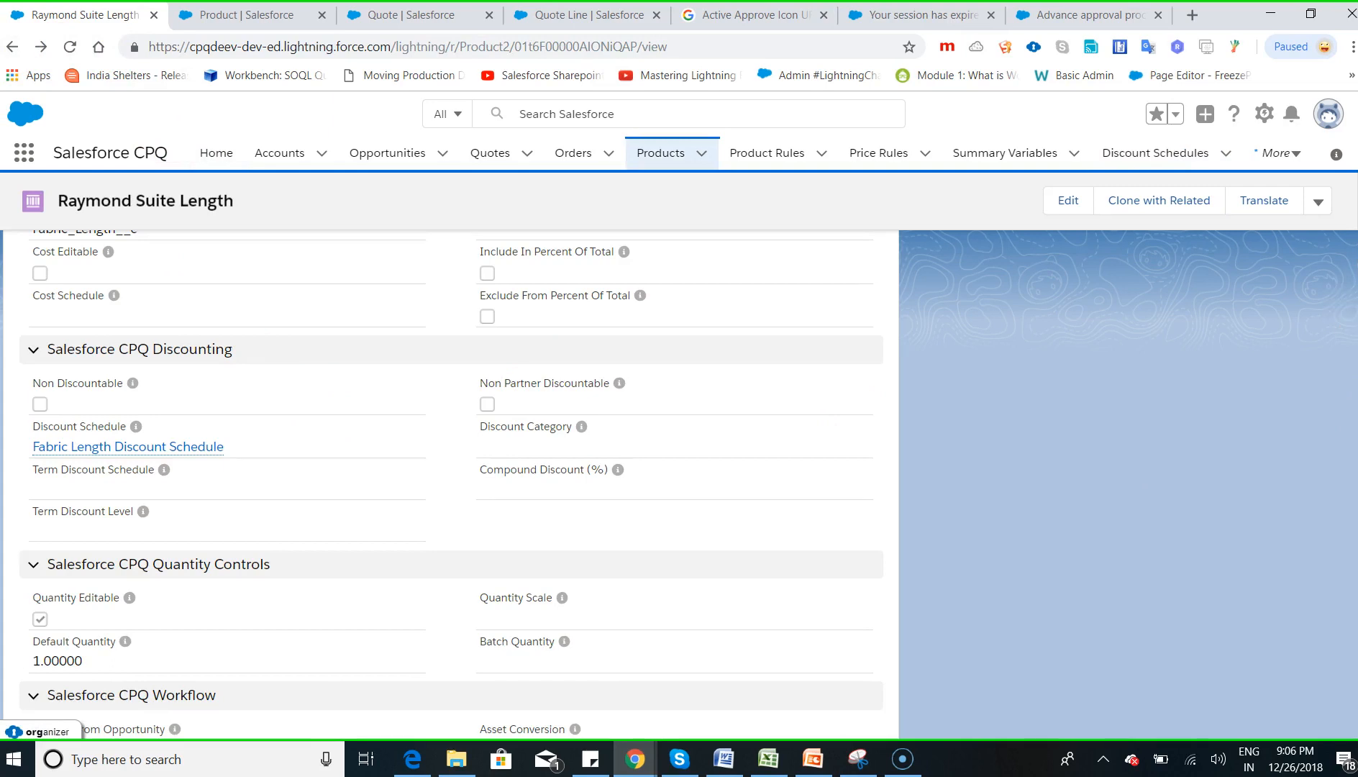
pyautogui.scroll(6, 451, 486)
pyautogui.scroll(-4, 451, 486)
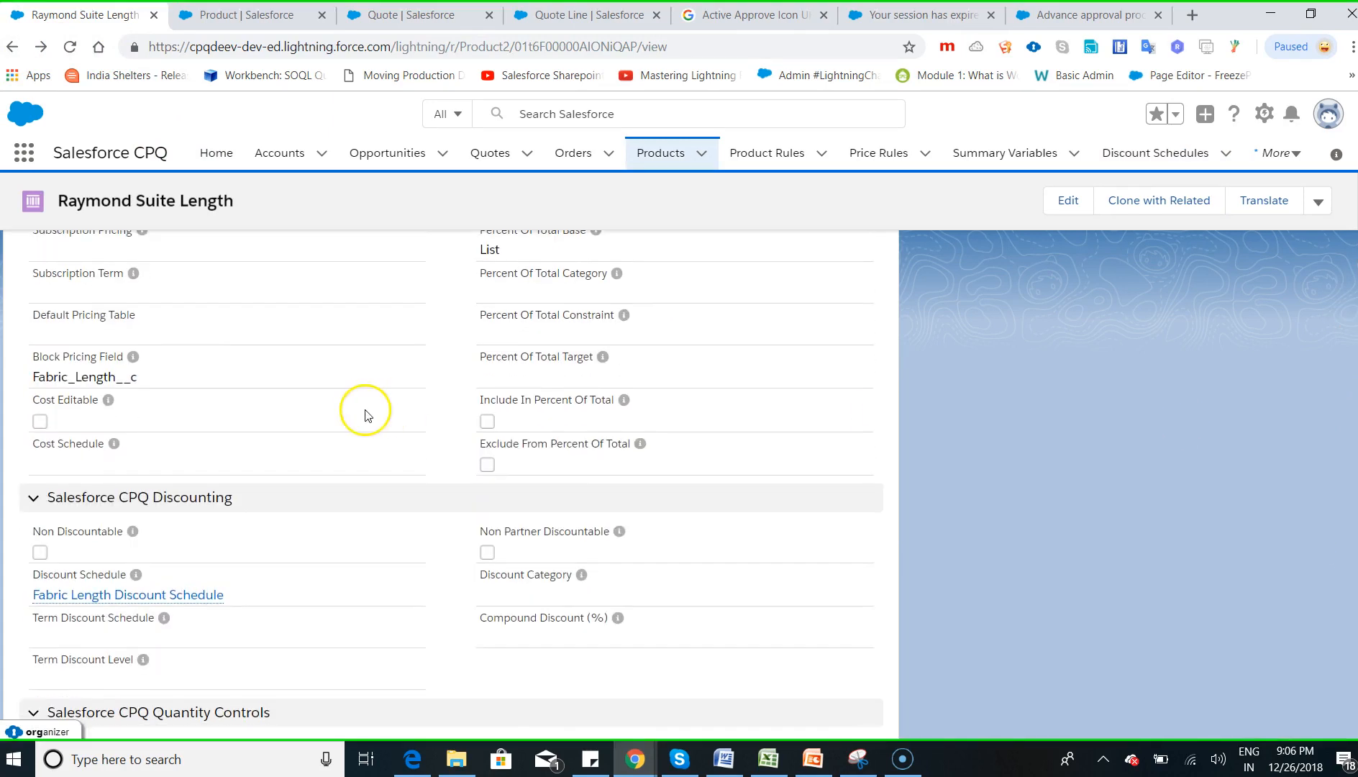
# Open the discount schedule assigned to the product and examine the bounds and discount percentages in its tier editor.
pyautogui.click(150, 595)
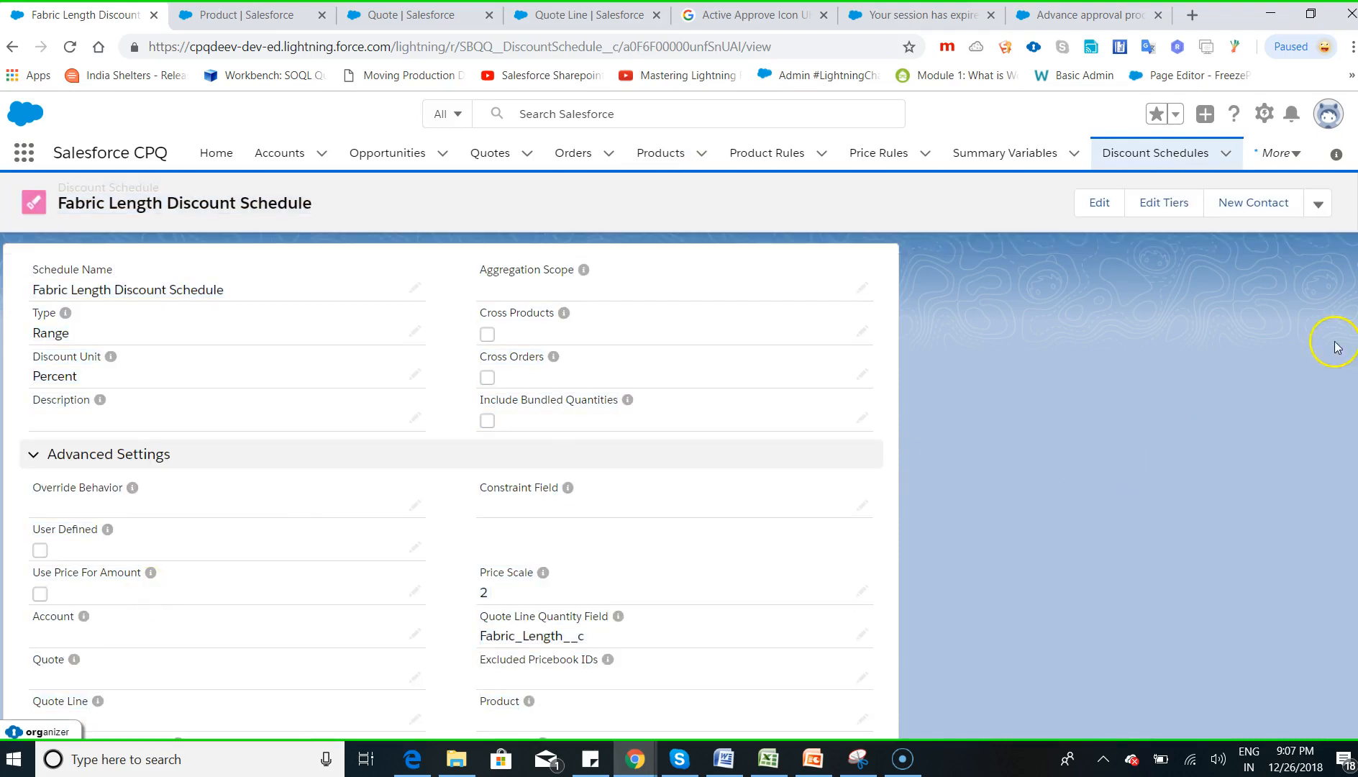
pyautogui.click(1164, 204)
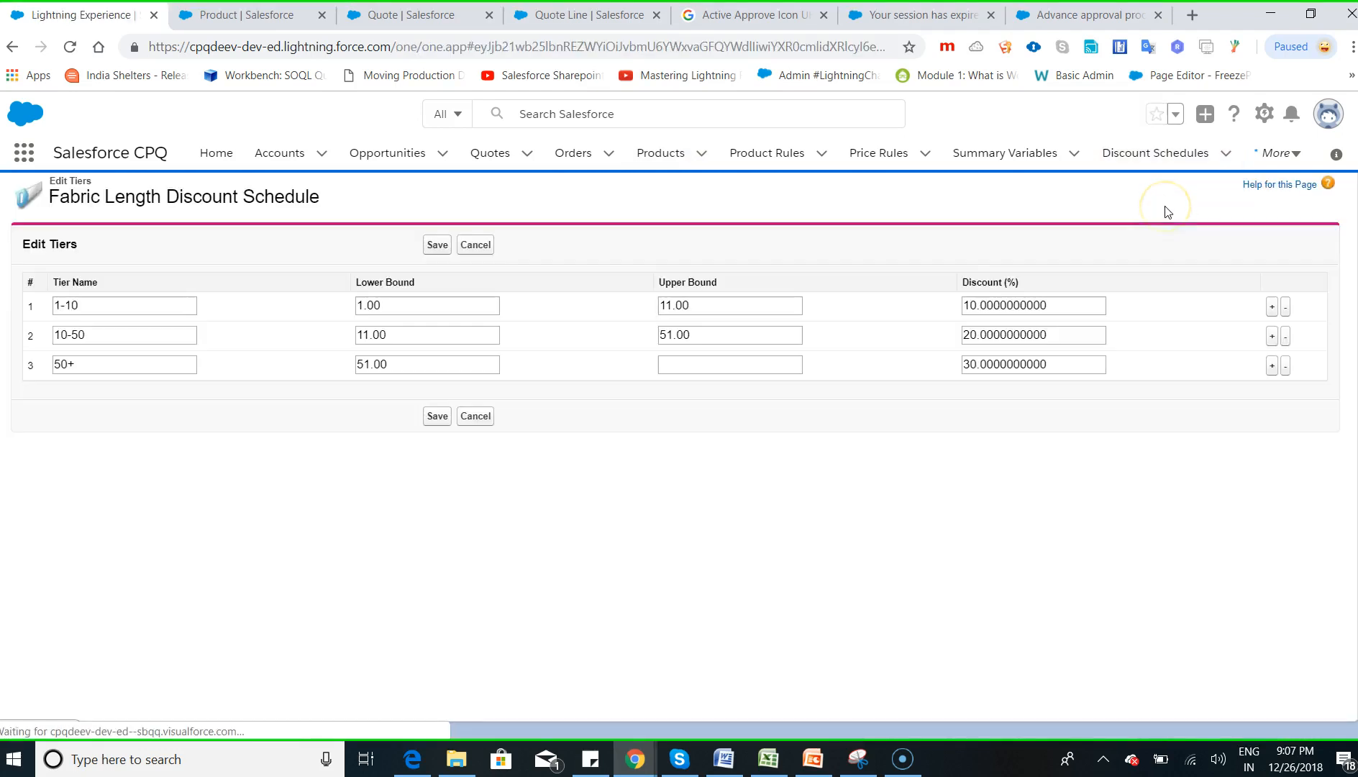
pyautogui.click(734, 534)
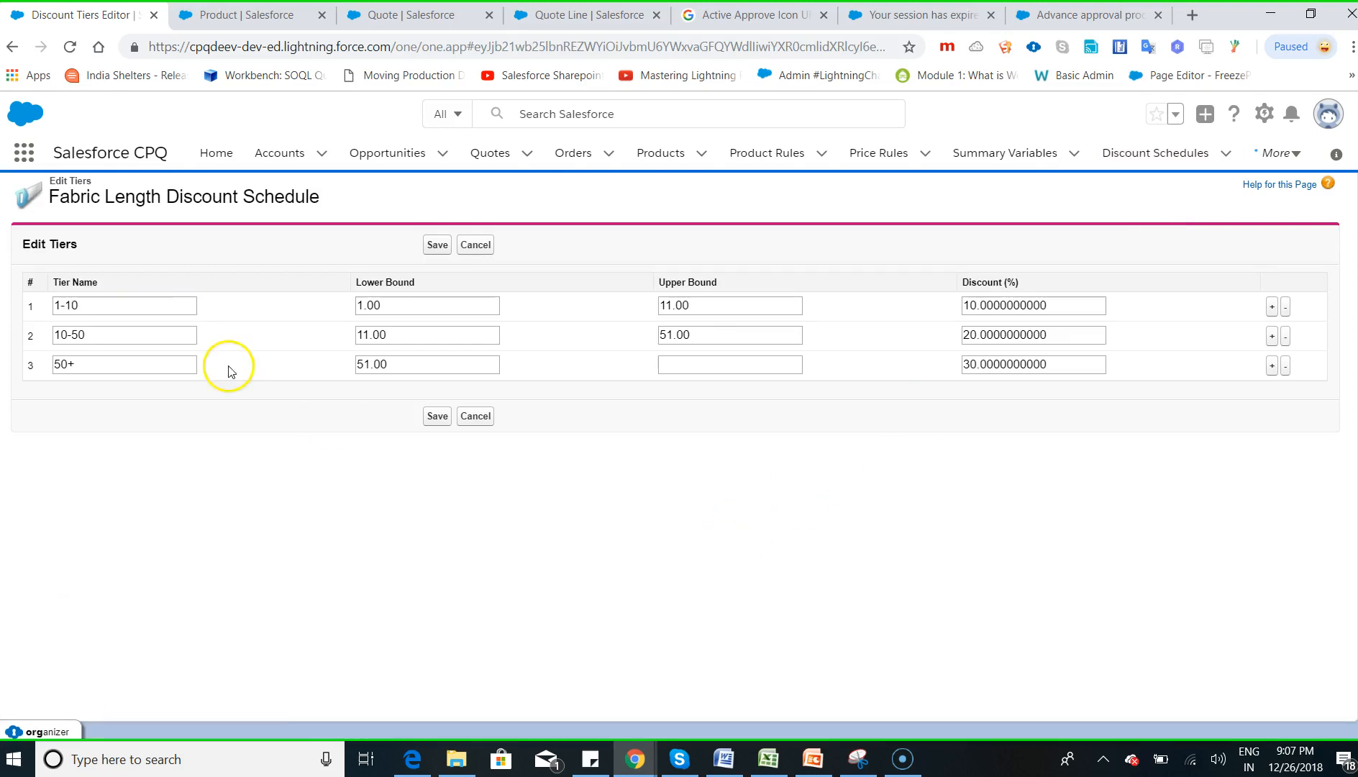
pyautogui.moveTo(114, 303); pyautogui.dragTo(61, 305)
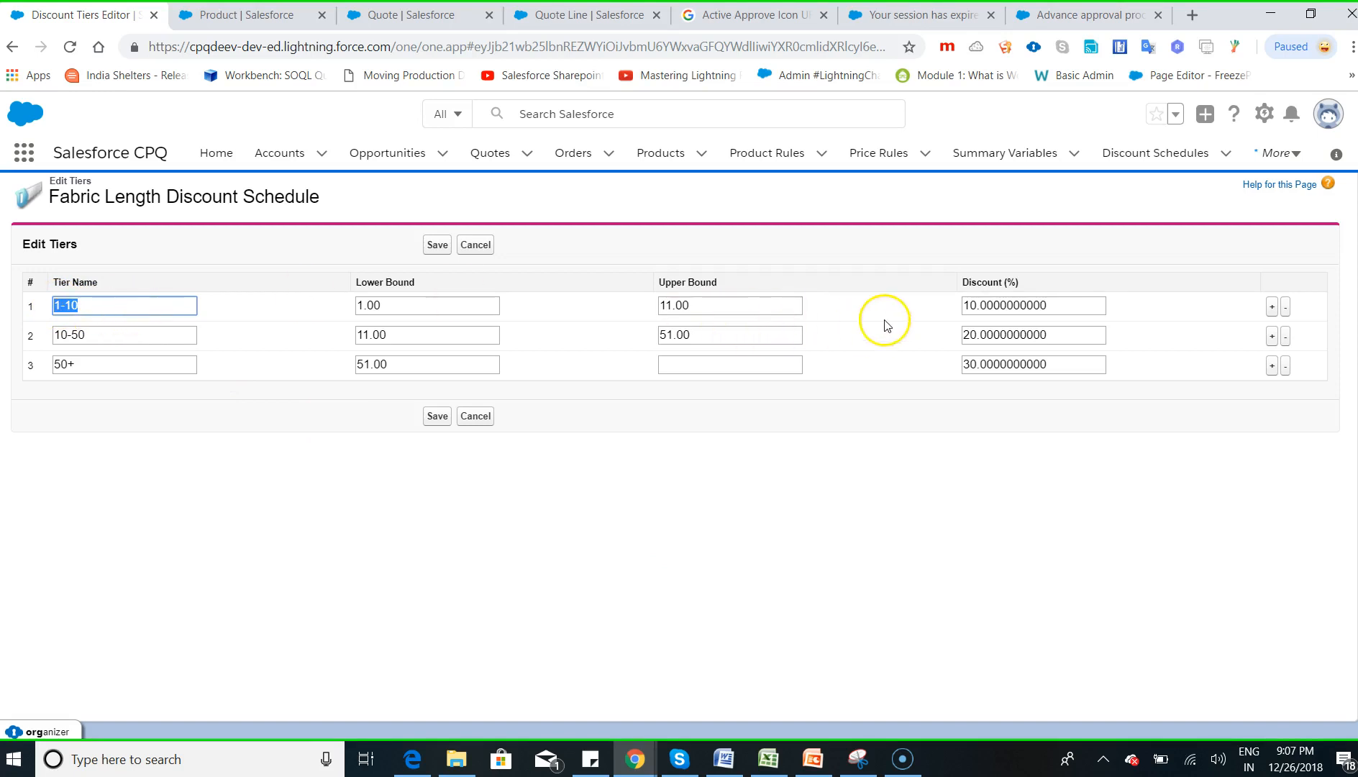
pyautogui.click(1065, 311)
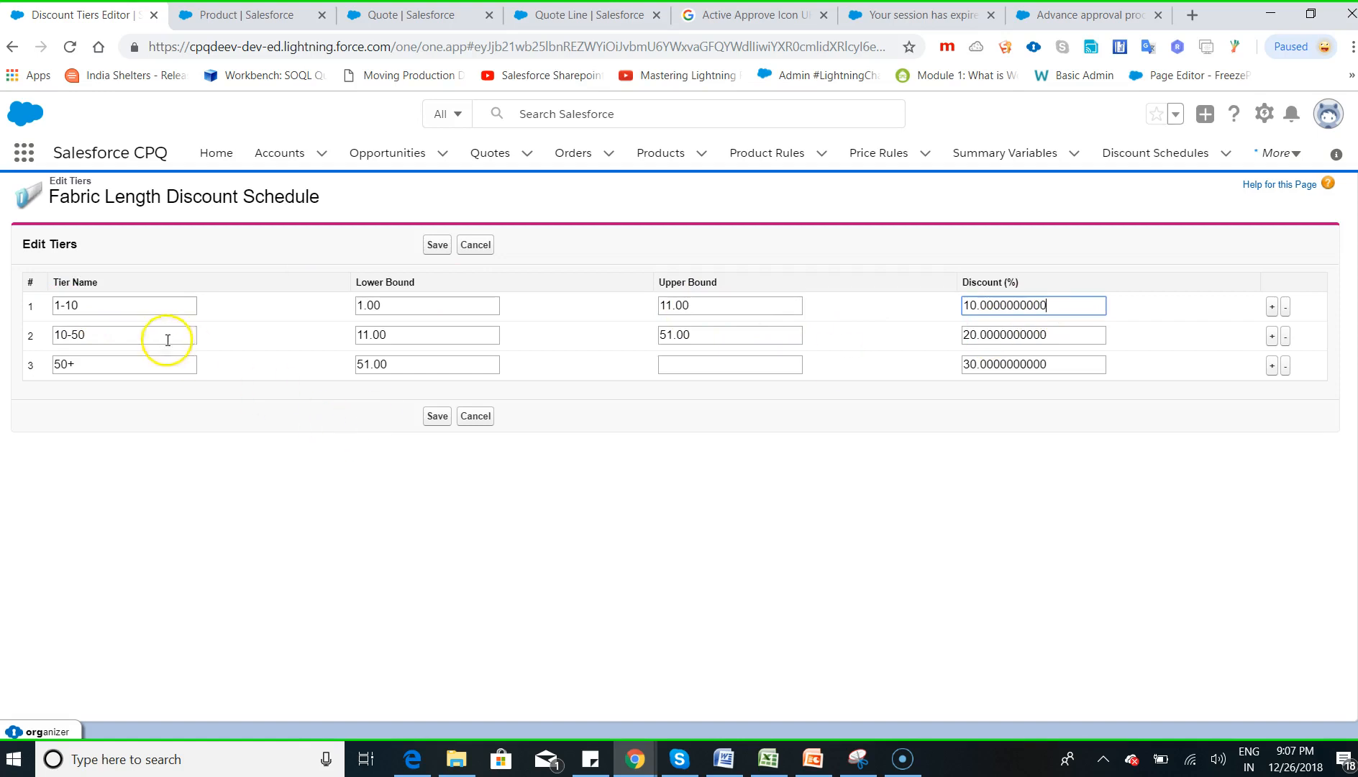
pyautogui.doubleClick(129, 330)
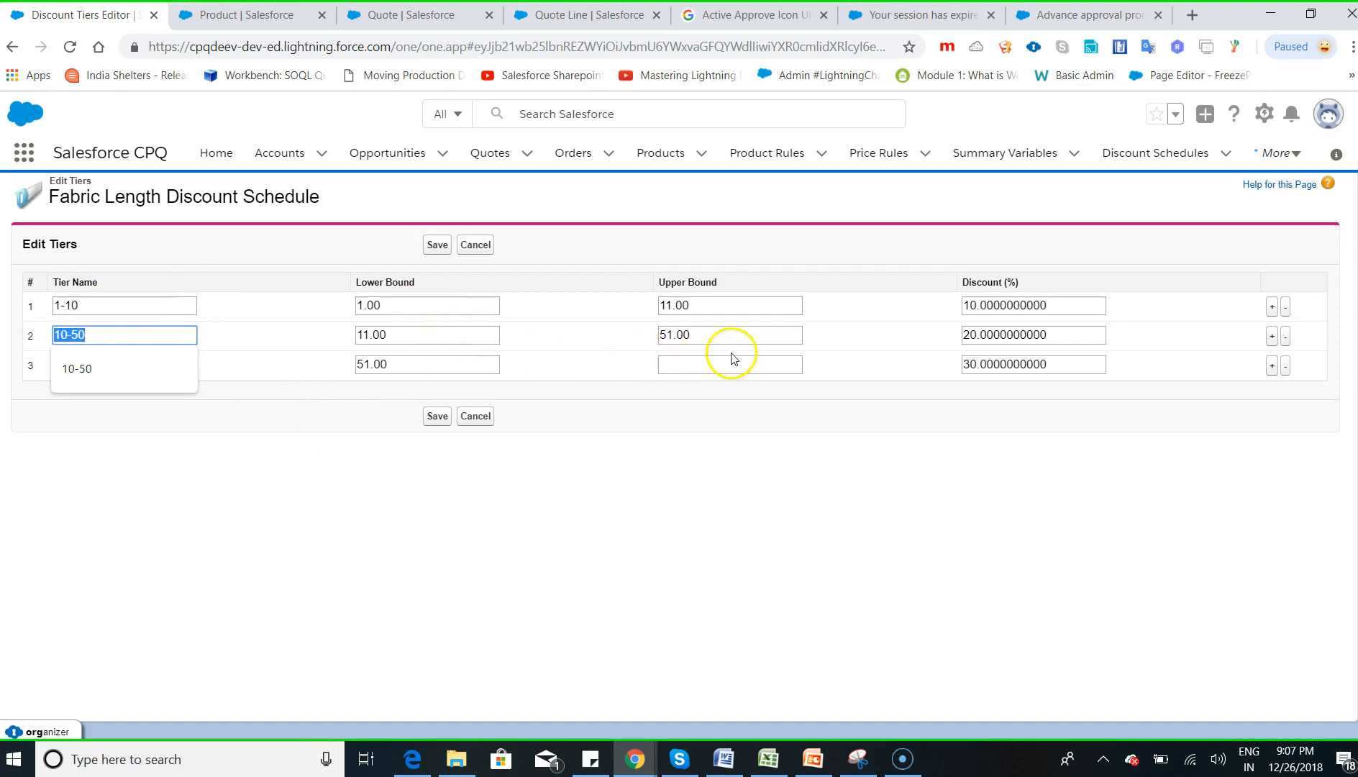
pyautogui.click(704, 337)
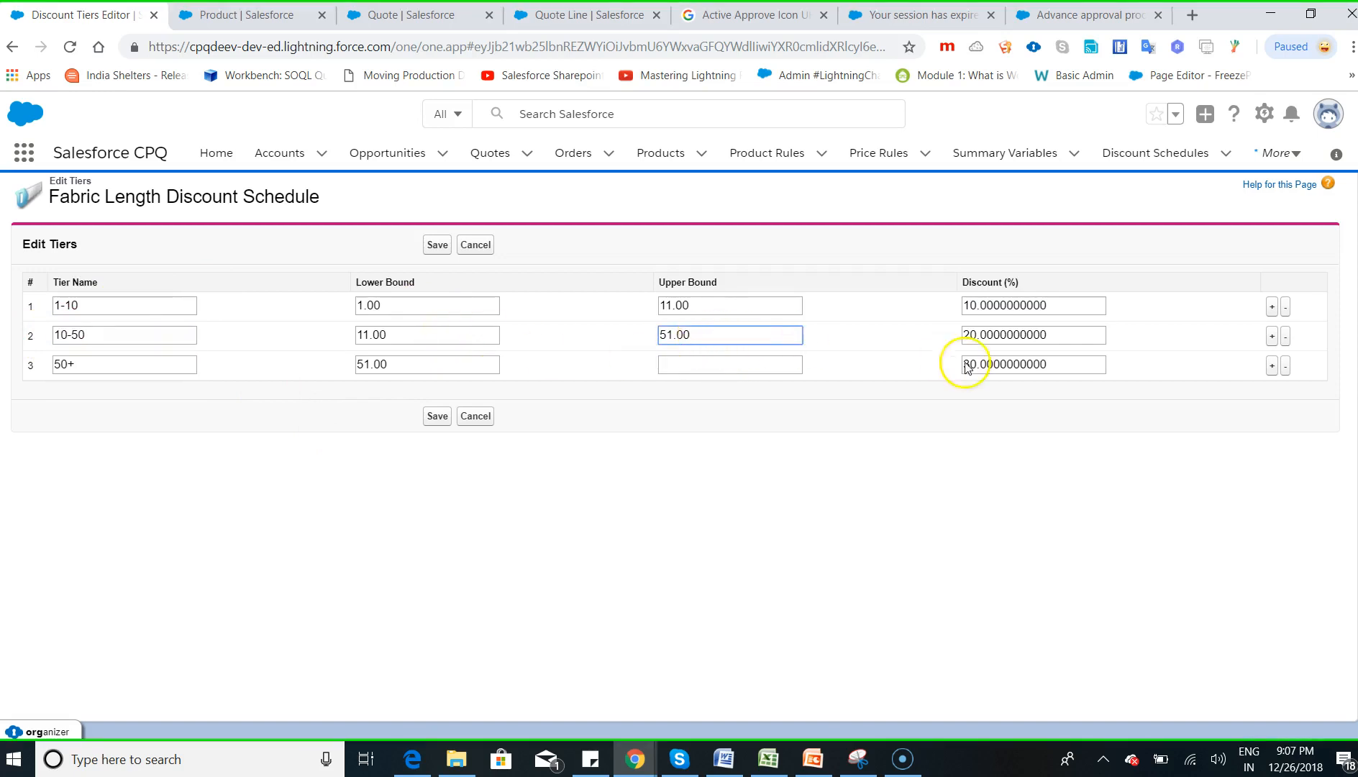
# Return to the quote line editor, set the Raymond Suite Length line's Fabric Length to 20 and recalculate the quote.
pyautogui.click(252, 14)
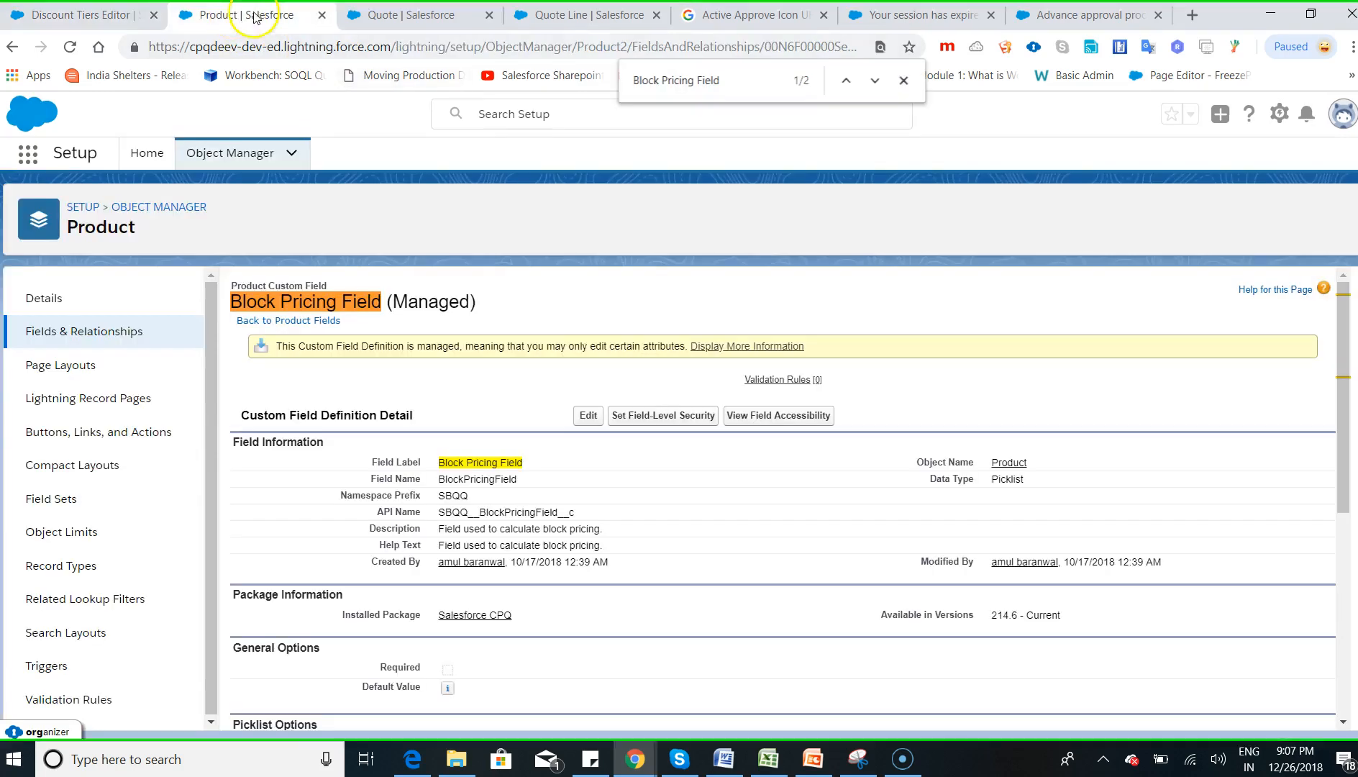
pyautogui.click(414, 14)
pyautogui.click(569, 18)
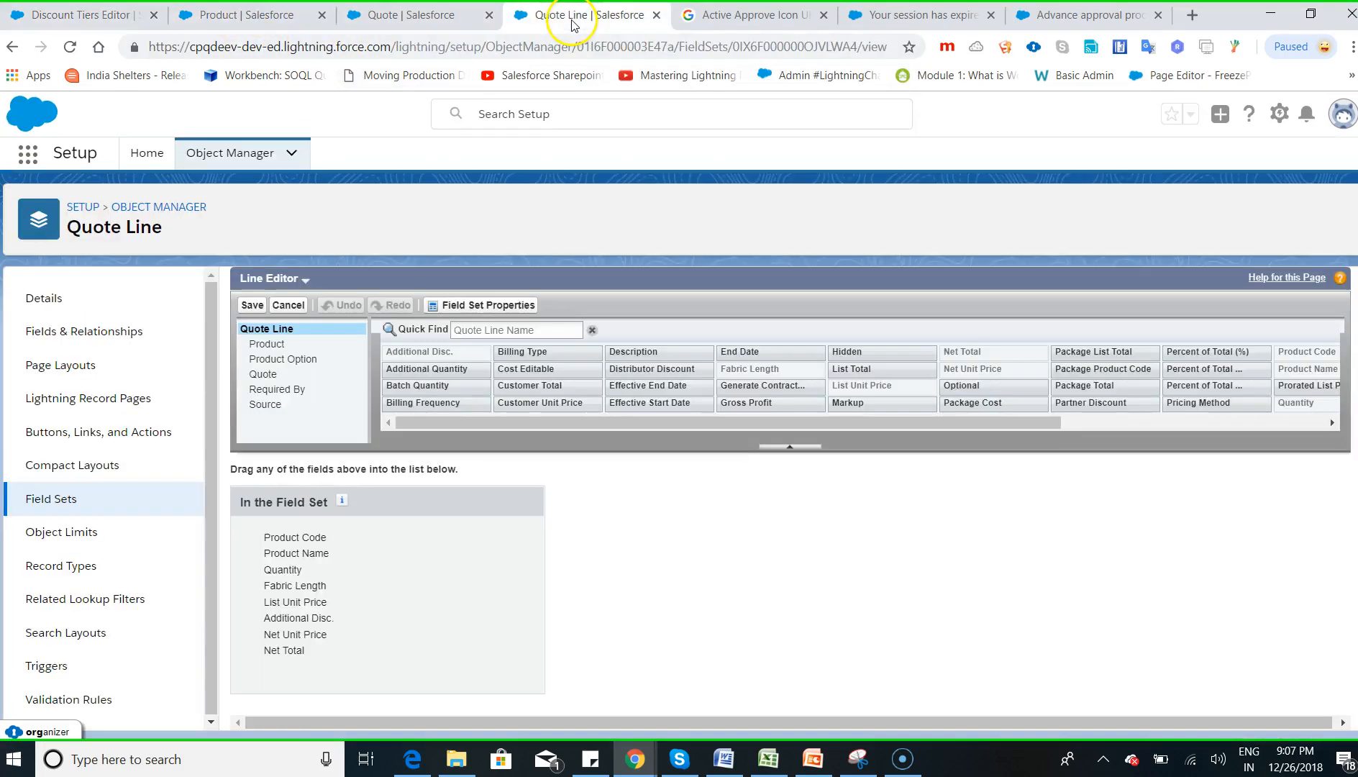
pyautogui.click(392, 15)
pyautogui.click(602, 360)
pyautogui.write('20')
pyautogui.press('Return')
pyautogui.click(648, 400)
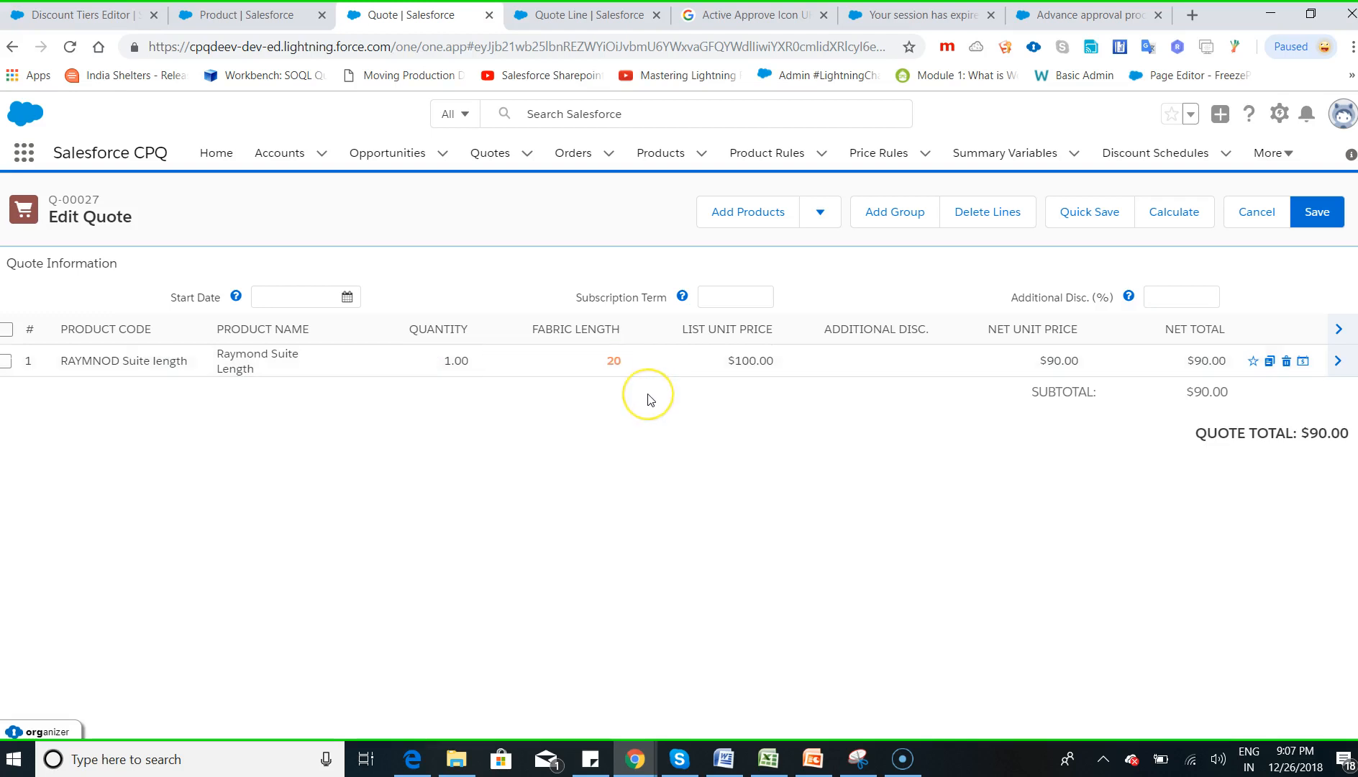
pyautogui.click(1174, 213)
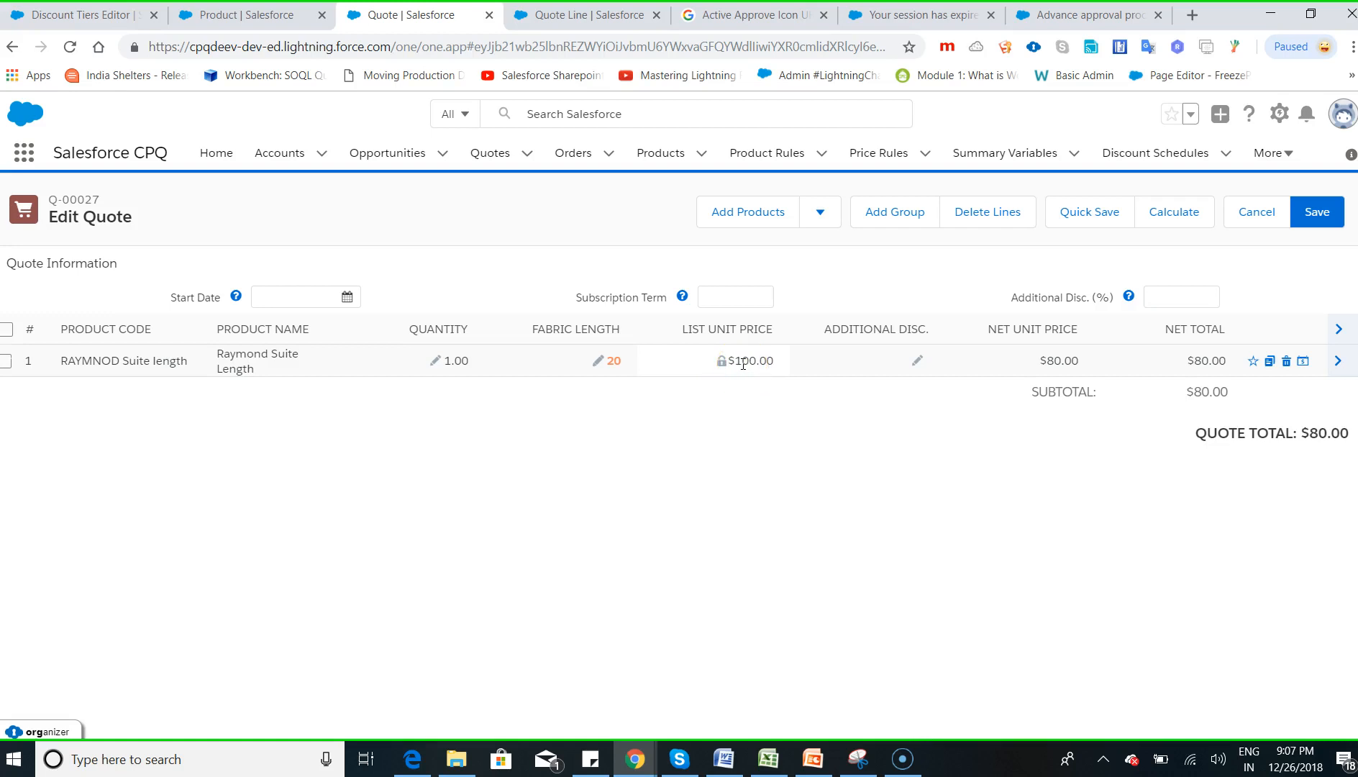
# Set the Raymond Suite Length line's Fabric Length to 60 and recalculate the quote.
pyautogui.click(598, 361)
pyautogui.write('60')
pyautogui.press('Return')
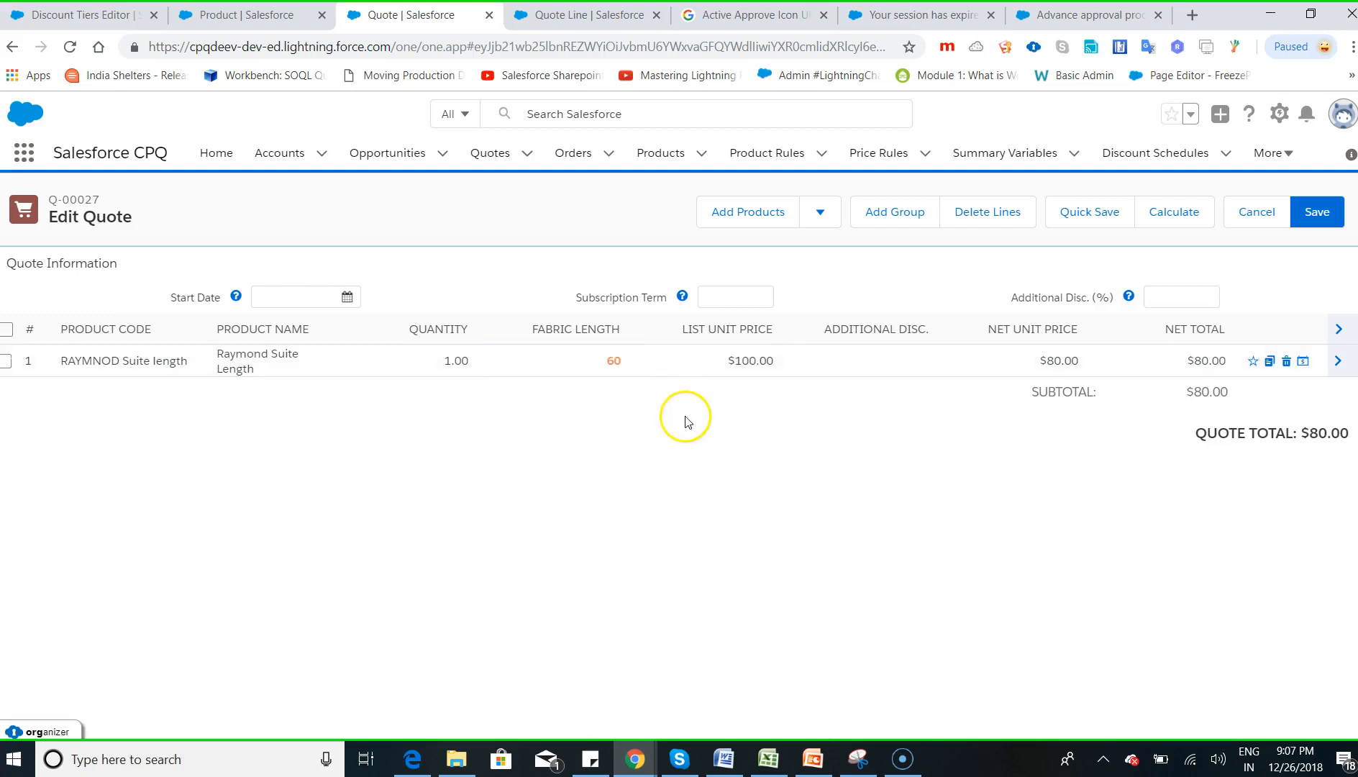
pyautogui.click(1173, 213)
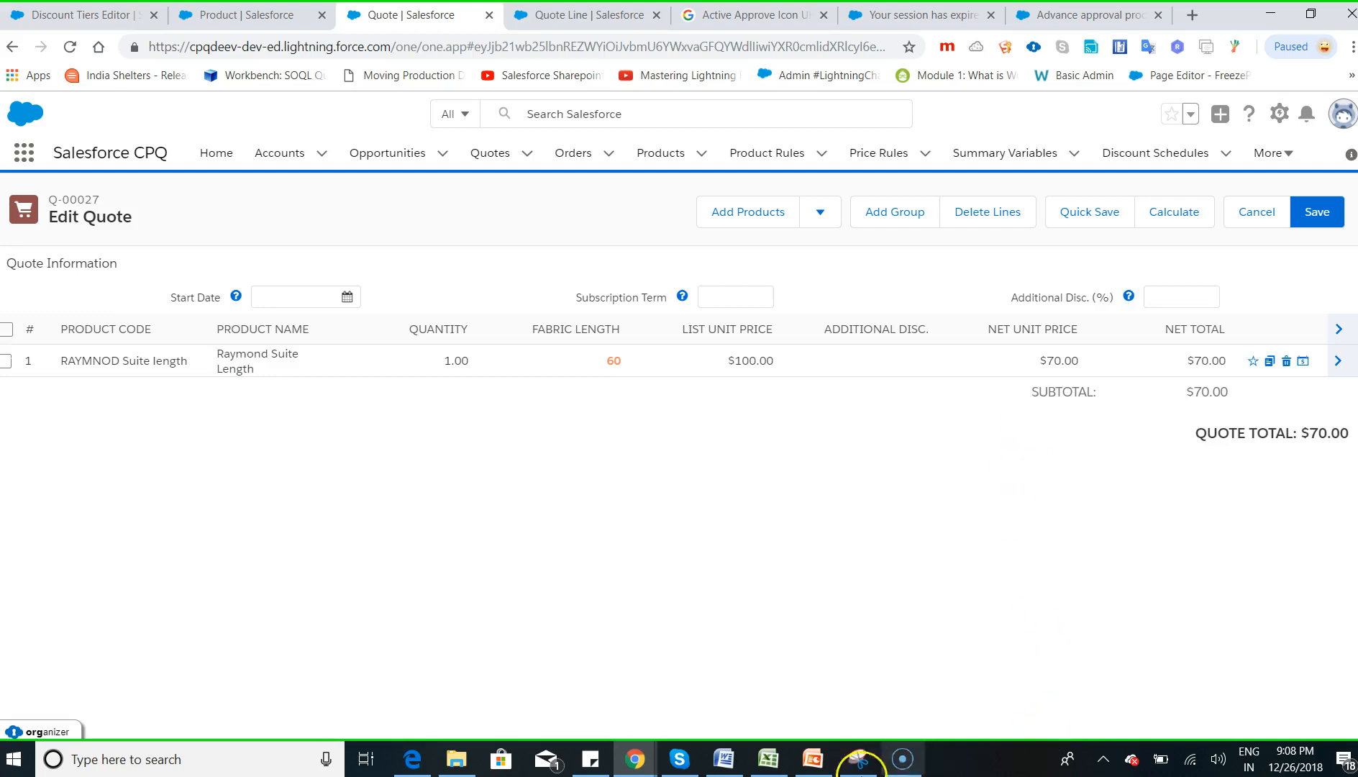
pyautogui.click(901, 760)
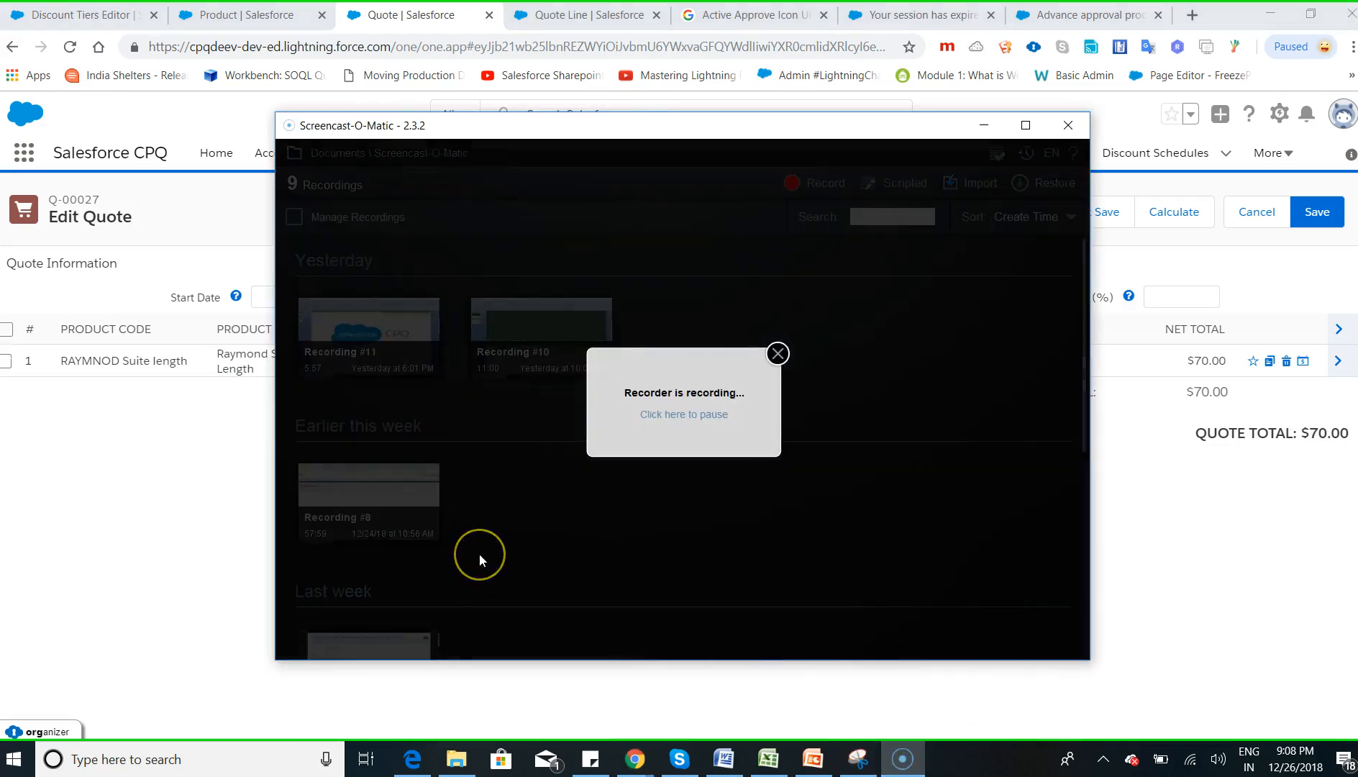